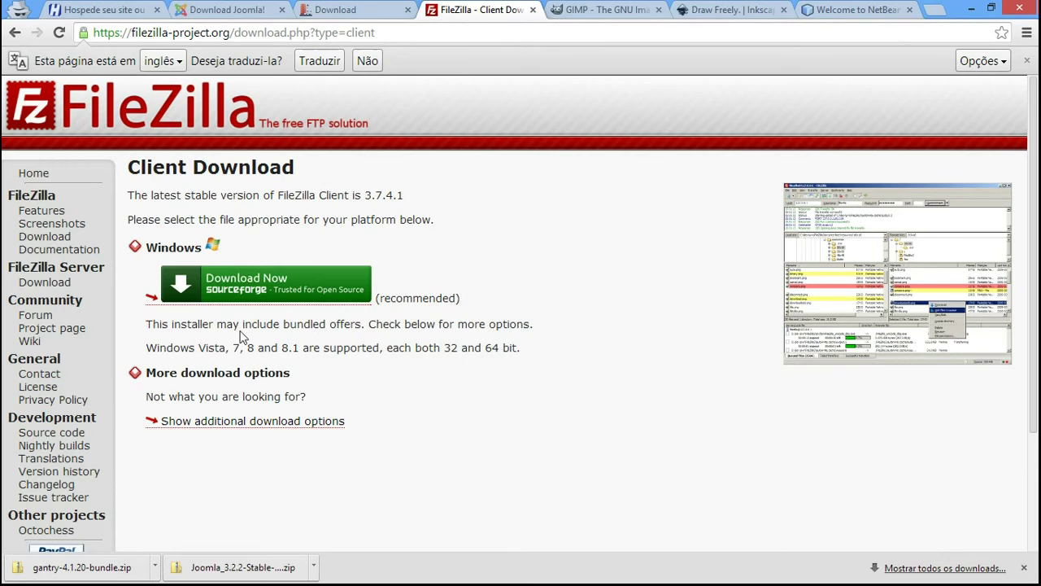
- Download the recommended FileZilla Client installer for Windows and run FileZilla_3.7.4.1_win32-setup from the Downloads folder in File Explorer
{"action": "left_click_drag", "start_coordinate": [381, 301], "coordinate": [475, 301]}
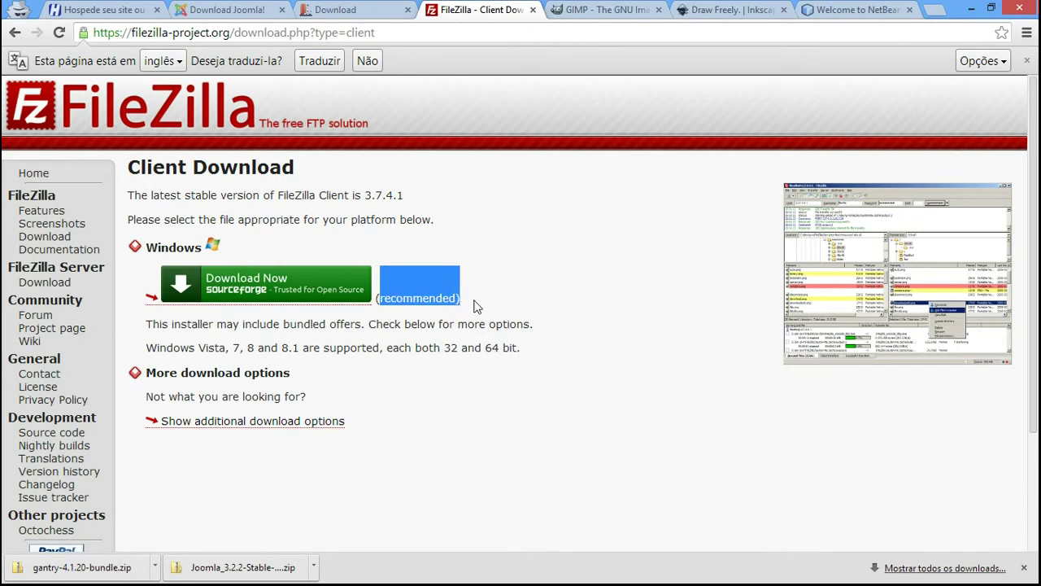
{"action": "left_click", "coordinate": [235, 283]}
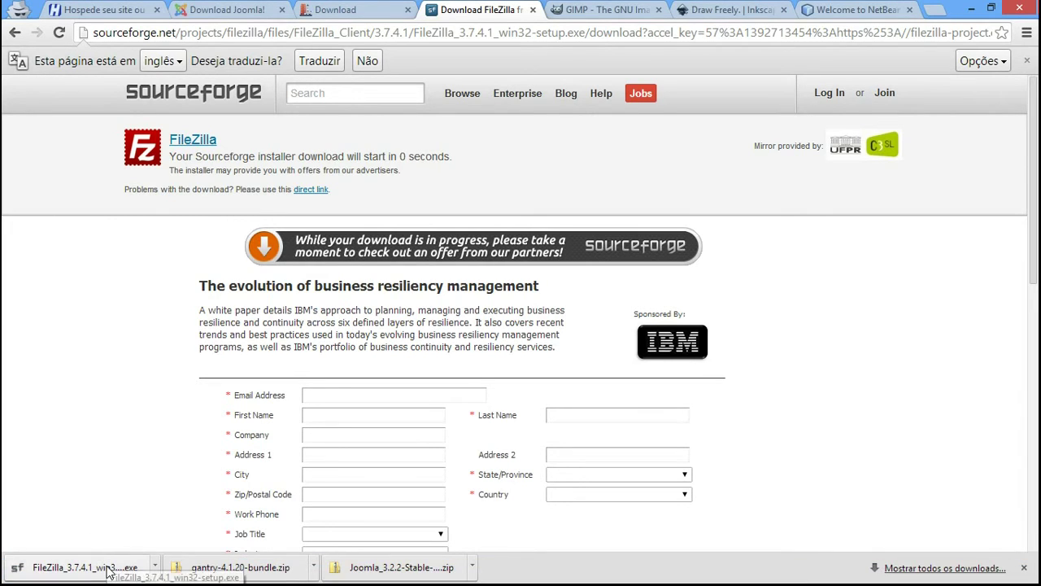
{"action": "left_click", "coordinate": [131, 569]}
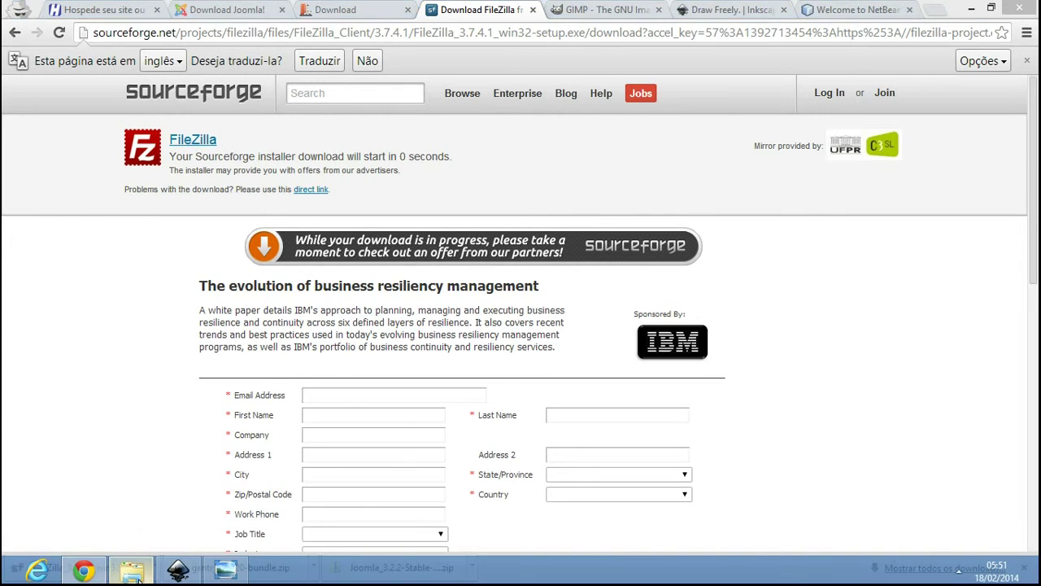
{"action": "left_click", "coordinate": [547, 374]}
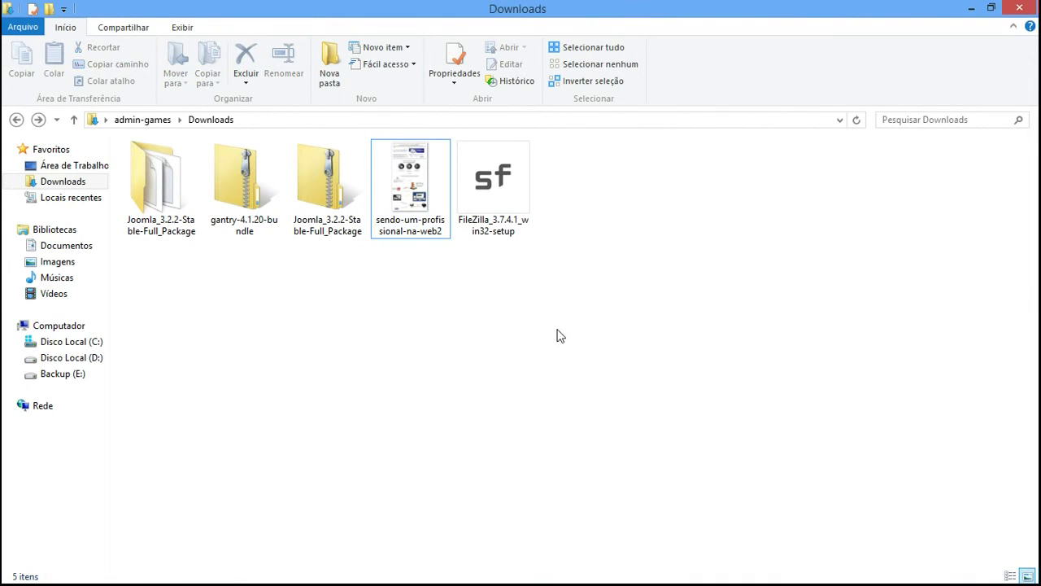
{"action": "left_click", "coordinate": [519, 203]}
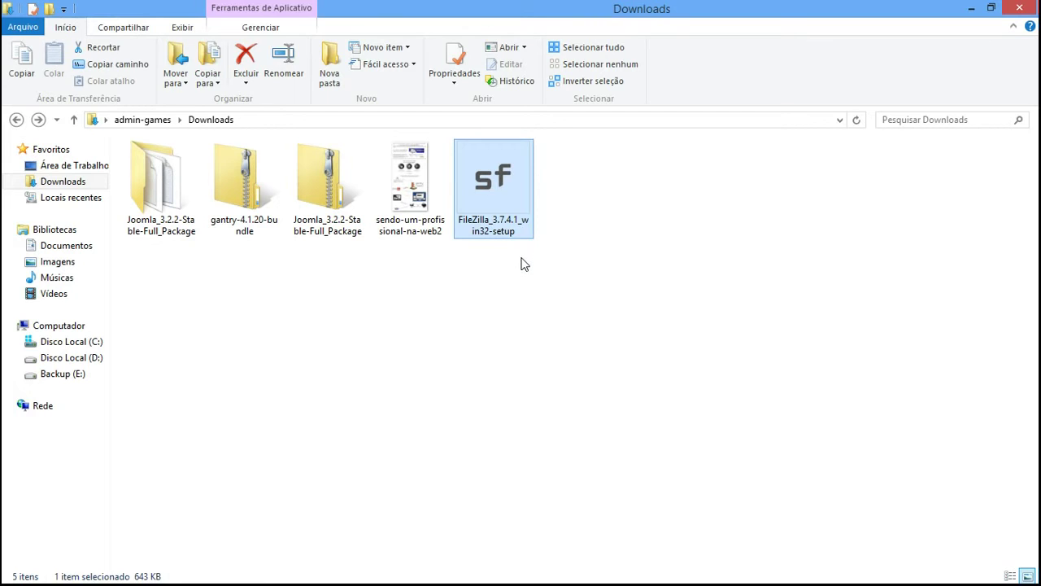
{"action": "left_click", "coordinate": [523, 263]}
{"action": "right_click", "coordinate": [512, 210]}
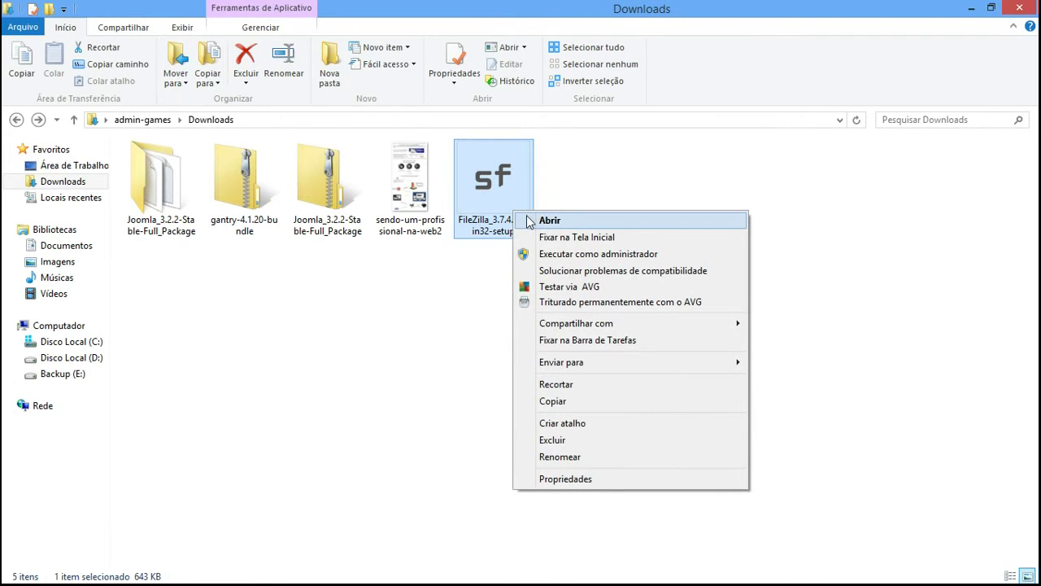
{"action": "left_click", "coordinate": [530, 220]}
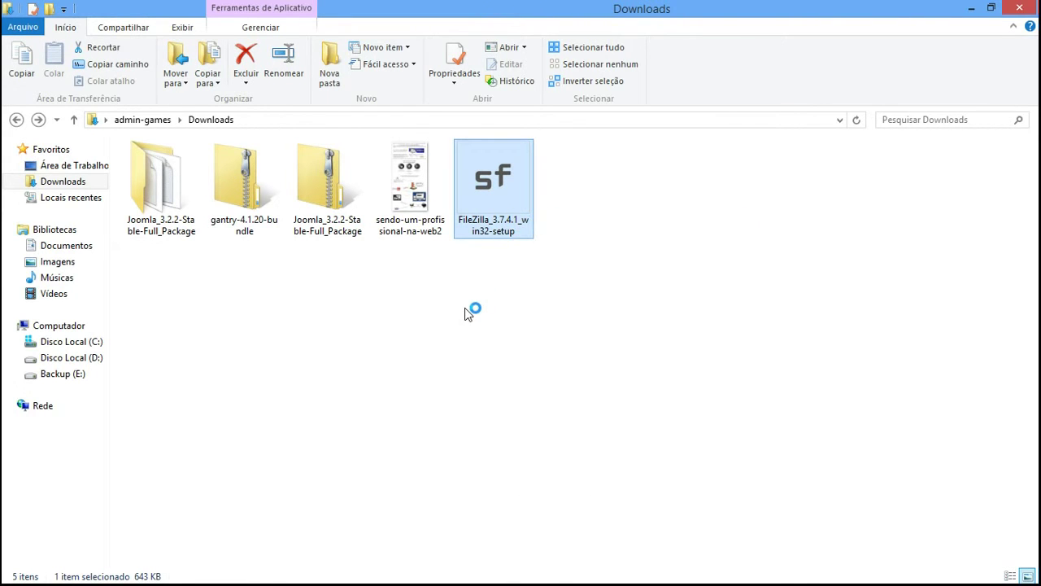
{"action": "left_click", "coordinate": [585, 324]}
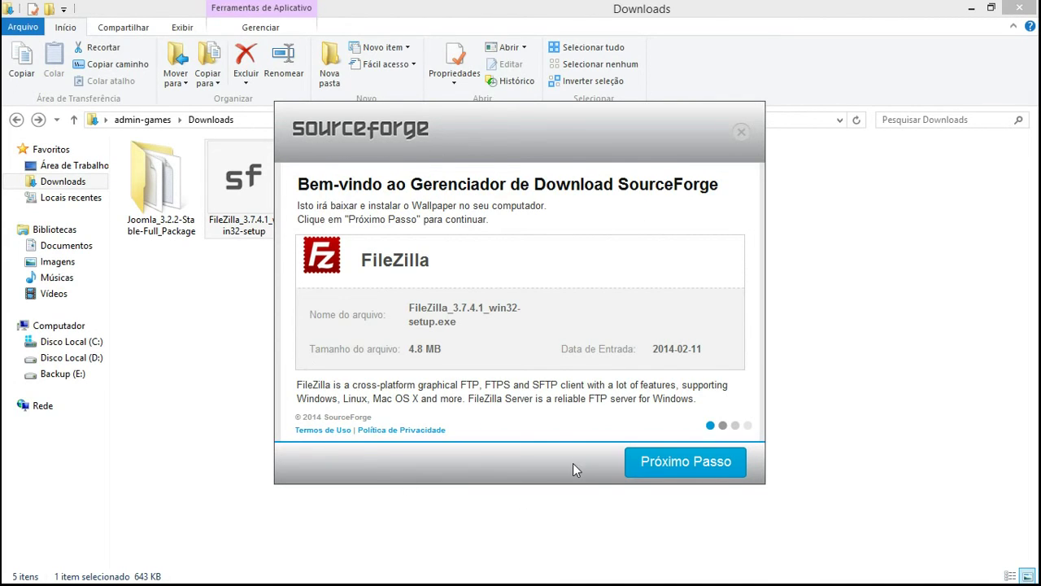
- Complete the SourceForge download manager, declining the Baidu PC Faster and RegClean Pro offers, and start installing FileZilla immediately
{"action": "left_click", "coordinate": [675, 466]}
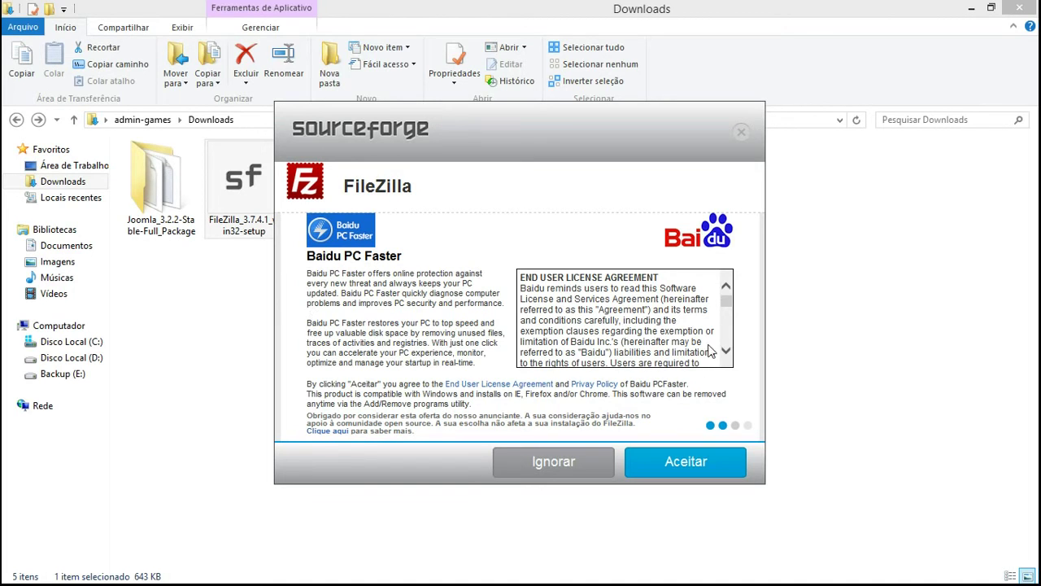
{"action": "mouse_move", "coordinate": [729, 303]}
{"action": "left_mouse_down"}
{"action": "mouse_move", "coordinate": [732, 350]}
{"action": "mouse_move", "coordinate": [730, 298]}
{"action": "left_mouse_up"}
{"action": "left_click", "coordinate": [525, 463]}
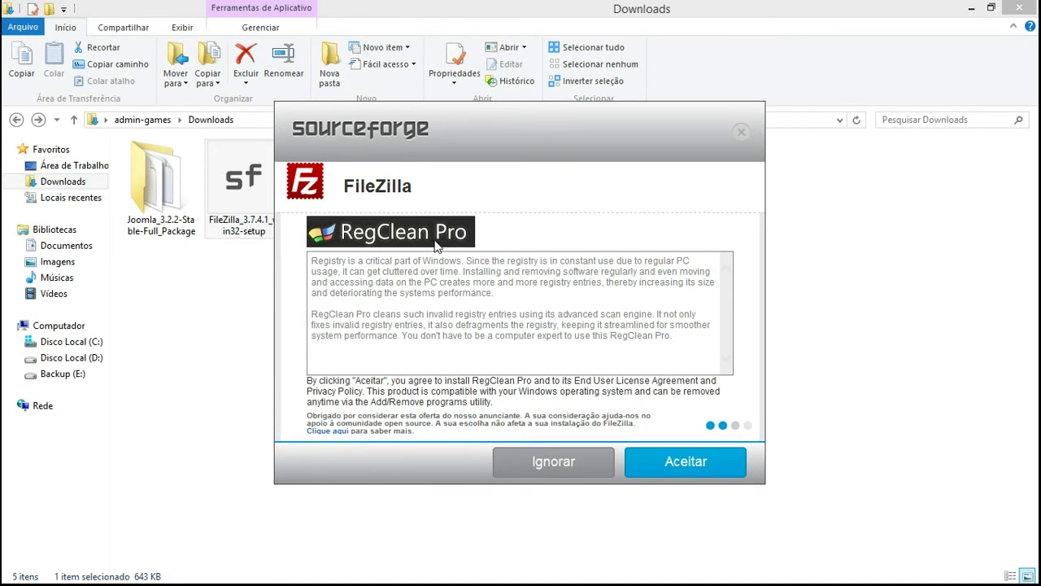
{"action": "left_click", "coordinate": [545, 464]}
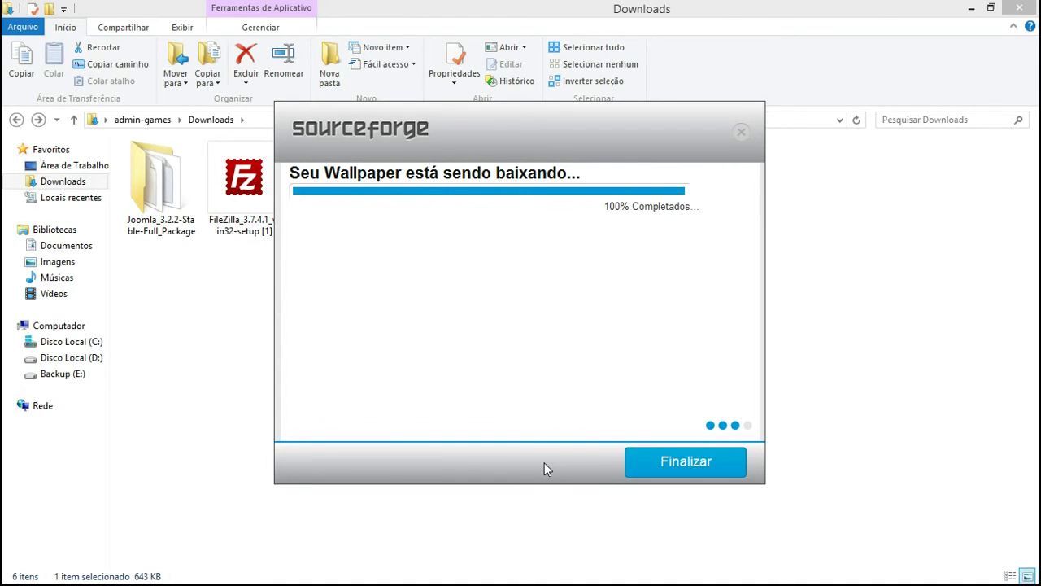
{"action": "left_click", "coordinate": [653, 470]}
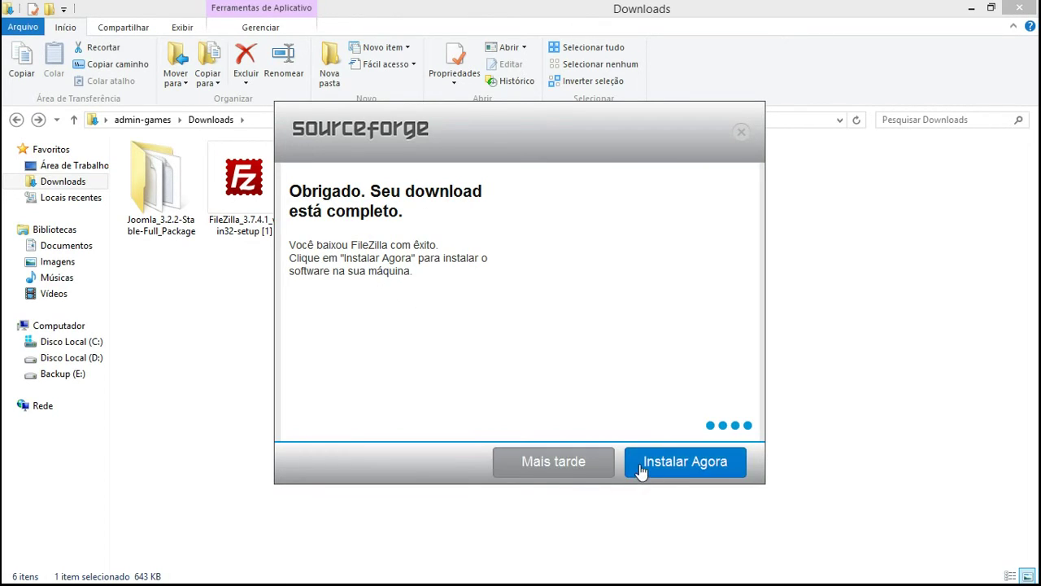
{"action": "left_click", "coordinate": [685, 461]}
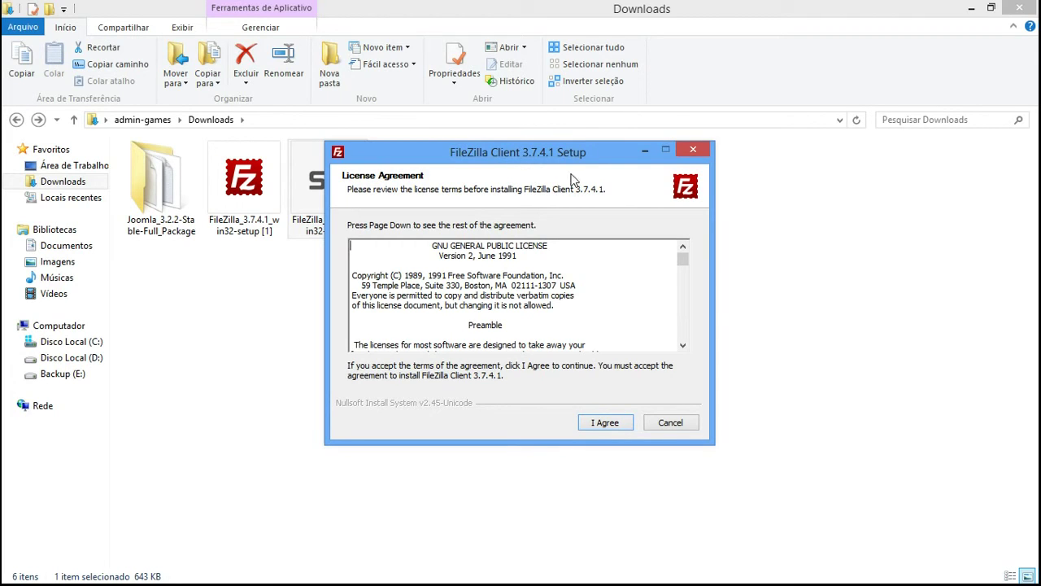
- Accept the FileZilla licence agreement and choose to install the program only for the current user
{"action": "left_click", "coordinate": [606, 423]}
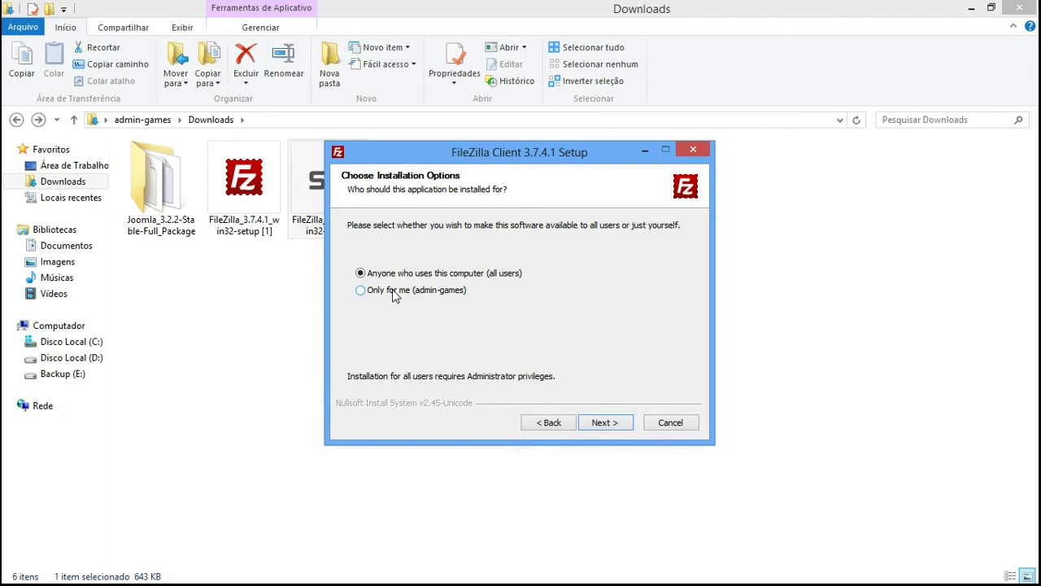
{"action": "left_click", "coordinate": [362, 292]}
{"action": "left_click", "coordinate": [605, 423]}
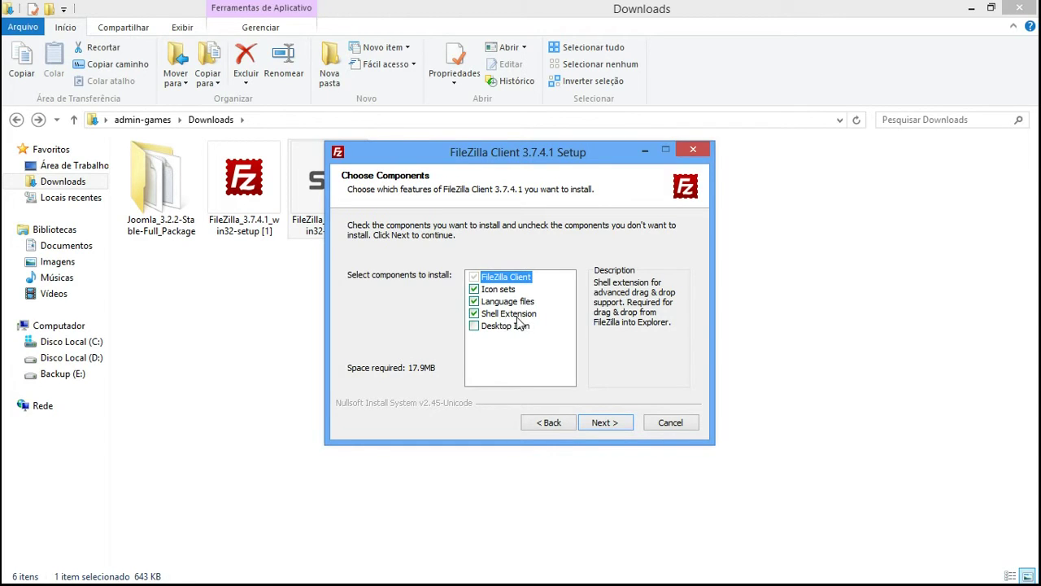
- Add the Desktop Icon component and install FileZilla in C:\Program Files (x86)\FileZilla FTP Client with the default Start Menu folder
{"action": "left_click", "coordinate": [478, 331]}
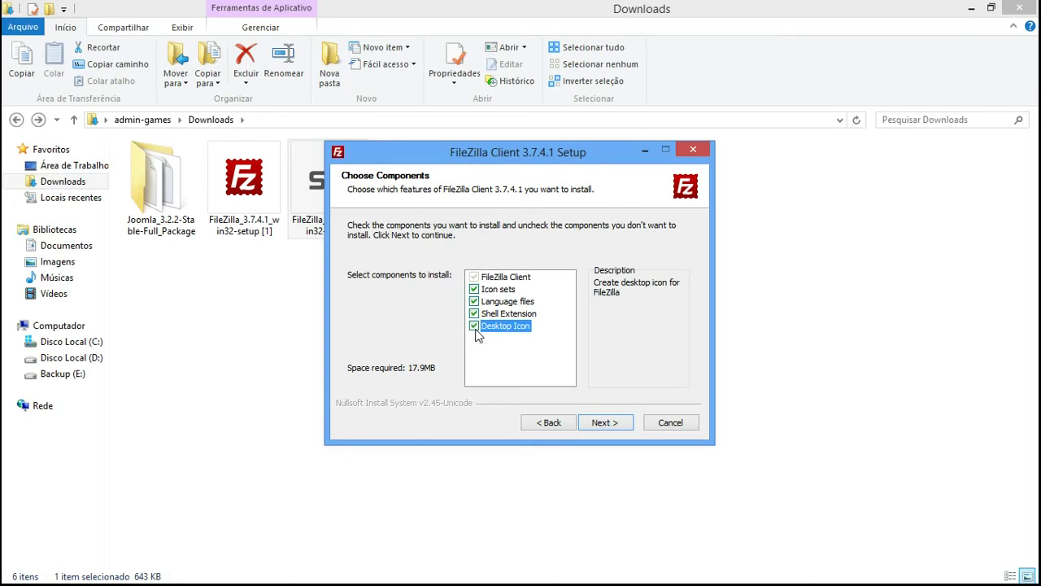
{"action": "left_click", "coordinate": [602, 422]}
{"action": "mouse_move", "coordinate": [545, 333]}
{"action": "left_mouse_down"}
{"action": "mouse_move", "coordinate": [366, 332]}
{"action": "mouse_move", "coordinate": [542, 333]}
{"action": "left_mouse_up"}
{"action": "left_click", "coordinate": [376, 332]}
{"action": "left_click", "coordinate": [542, 333]}
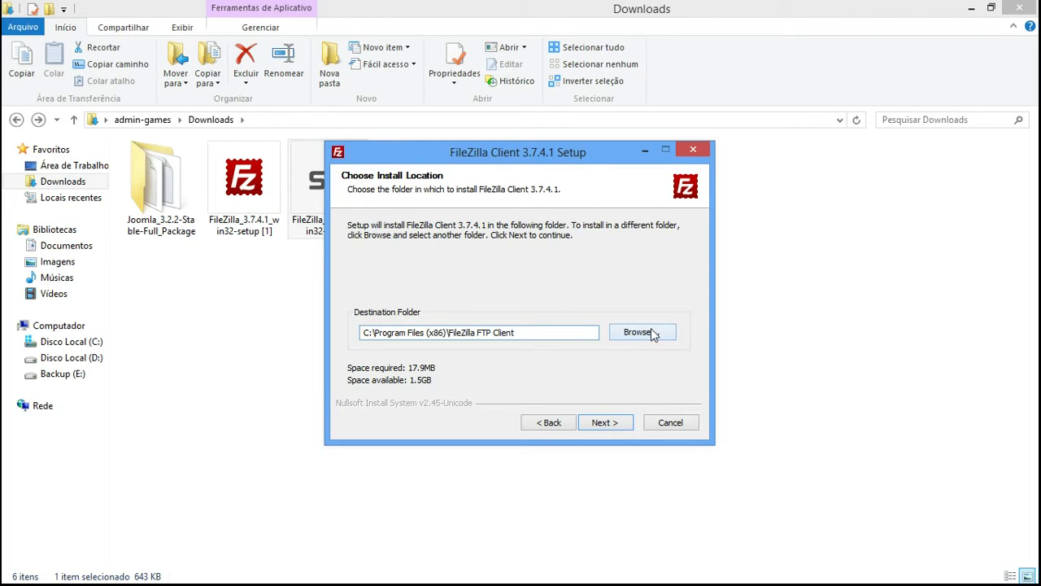
{"action": "left_click", "coordinate": [602, 421]}
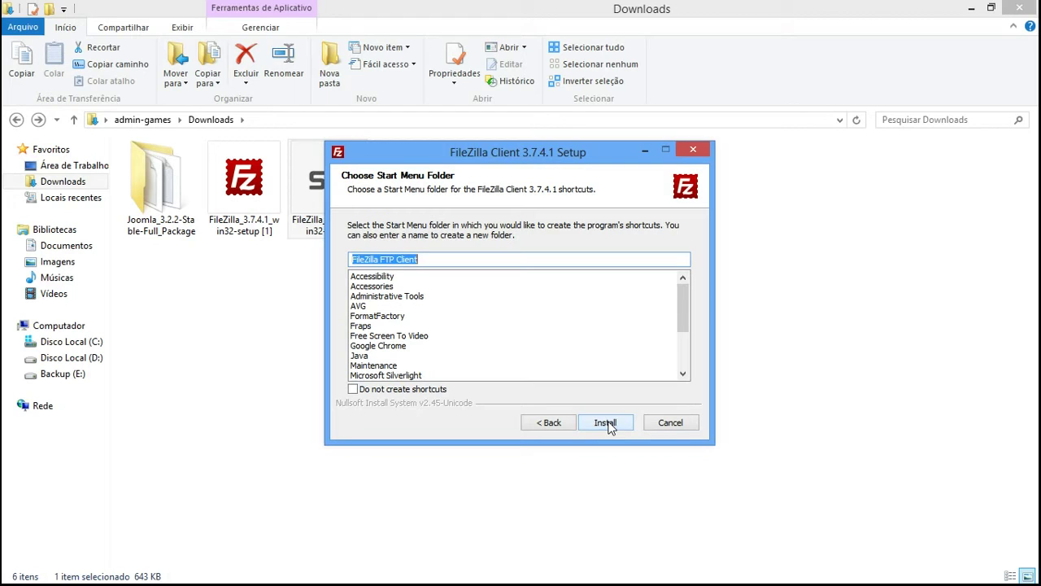
{"action": "left_click", "coordinate": [608, 424]}
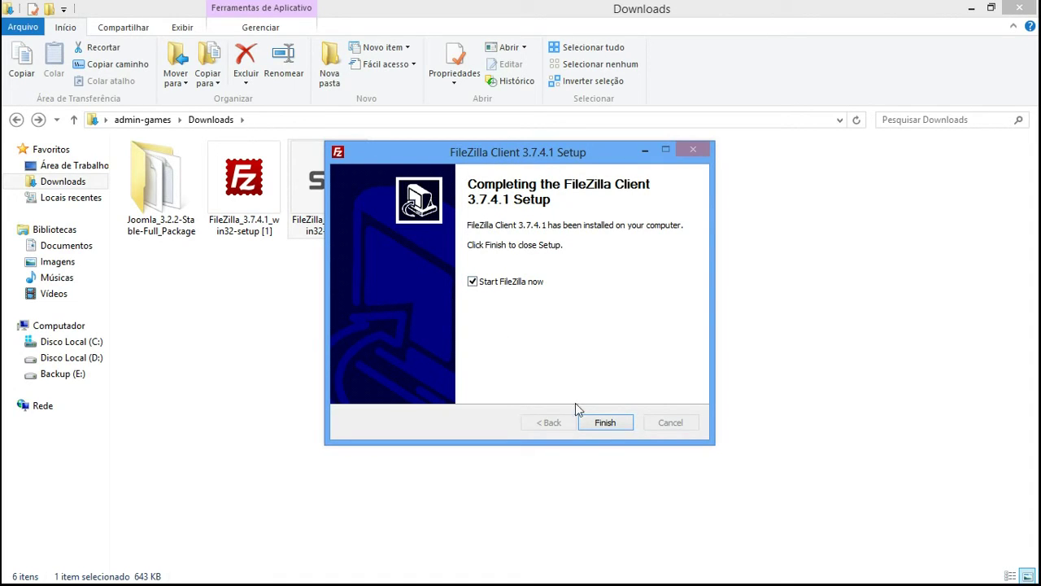
- Finish the setup with FileZilla launching, then maximize its main window after dismissing the welcome dialog
{"action": "left_click", "coordinate": [601, 419]}
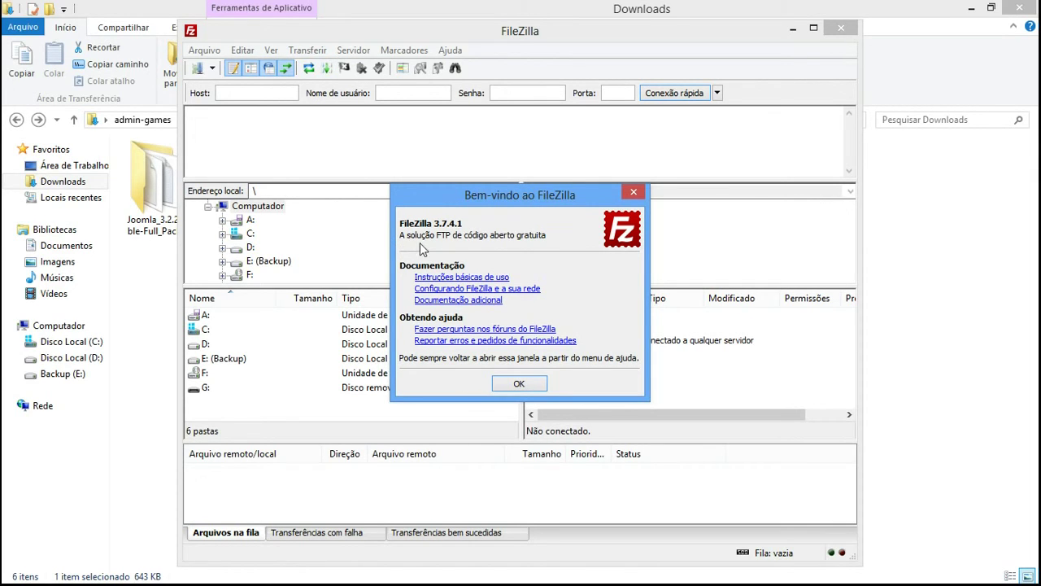
{"action": "left_click", "coordinate": [633, 194]}
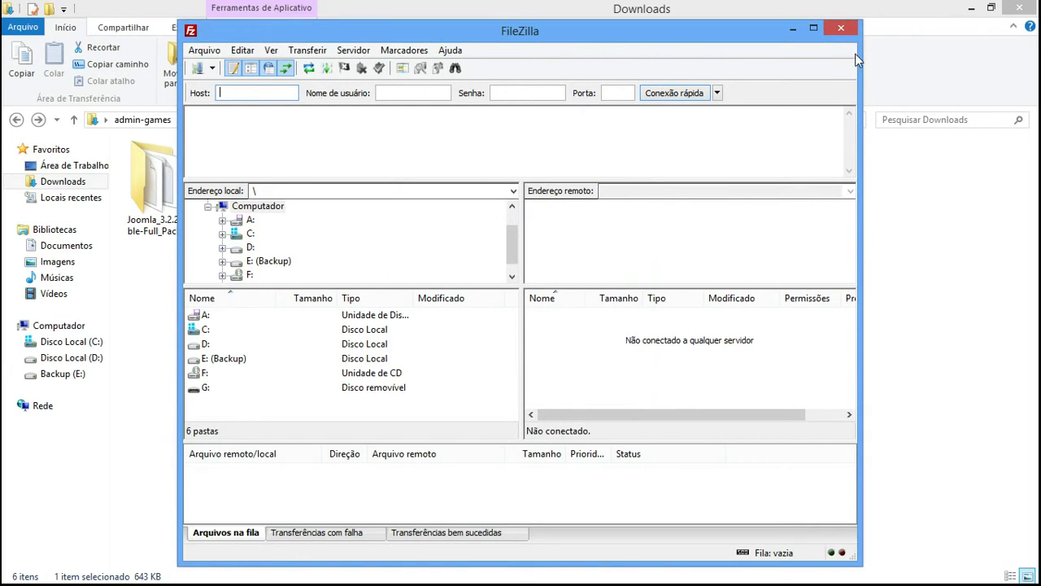
{"action": "double_click", "coordinate": [818, 38]}
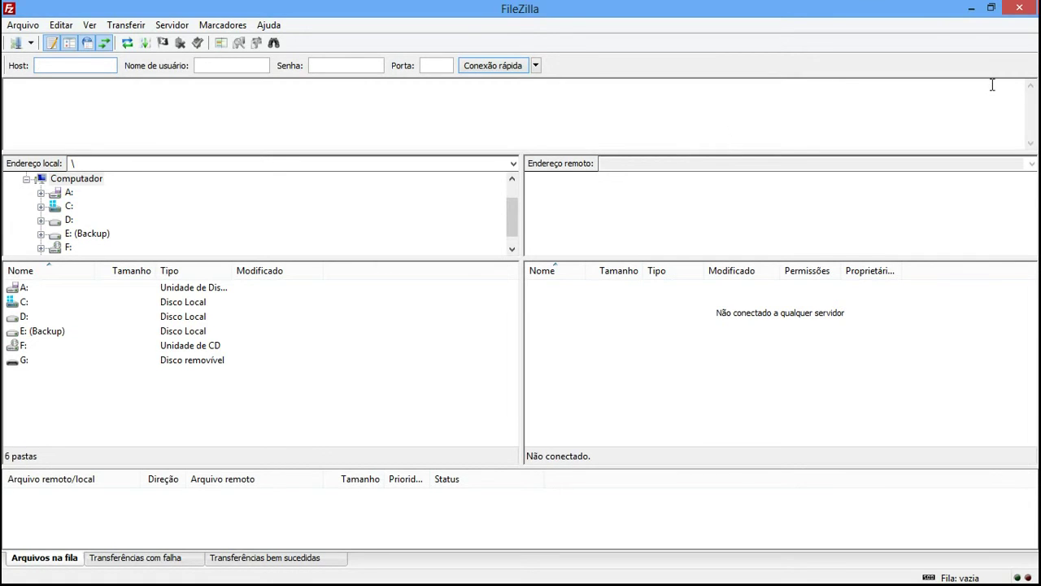
- Minimize FileZilla and switch to Chrome to bring up the GIMP website
{"action": "left_click", "coordinate": [972, 8]}
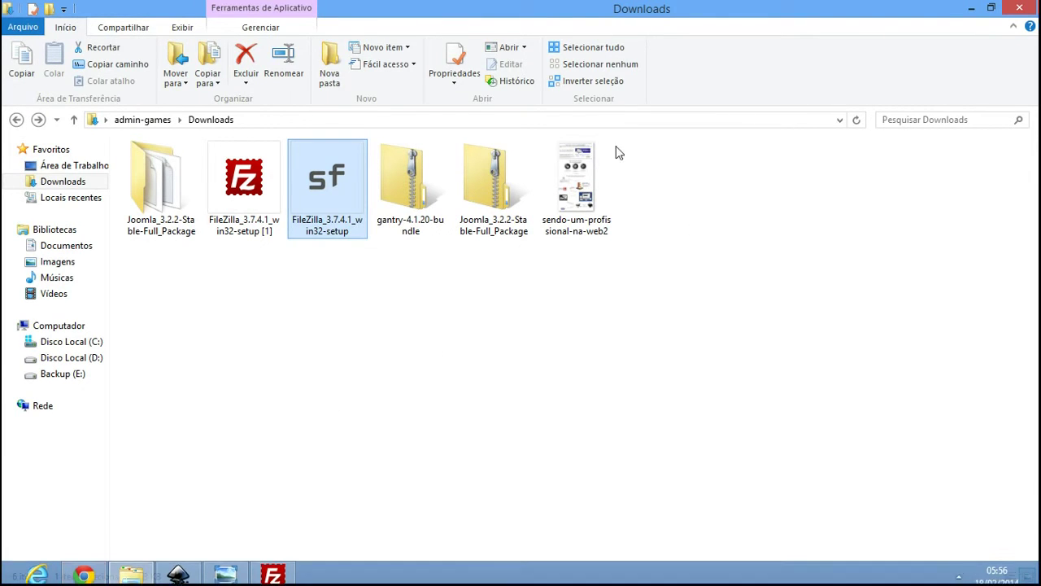
{"action": "mouse_move", "coordinate": [98, 574]}
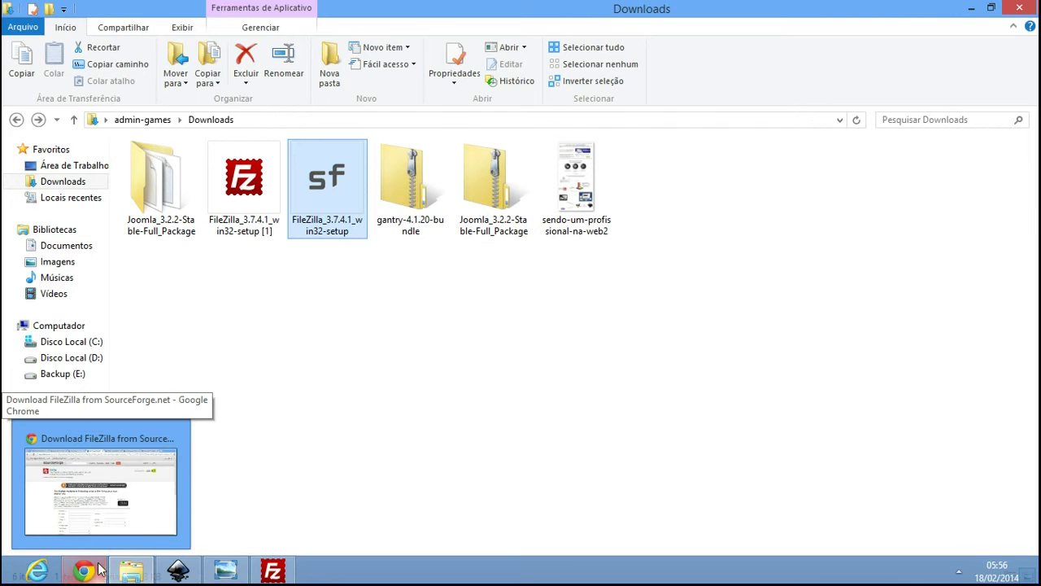
{"action": "left_click", "coordinate": [163, 484]}
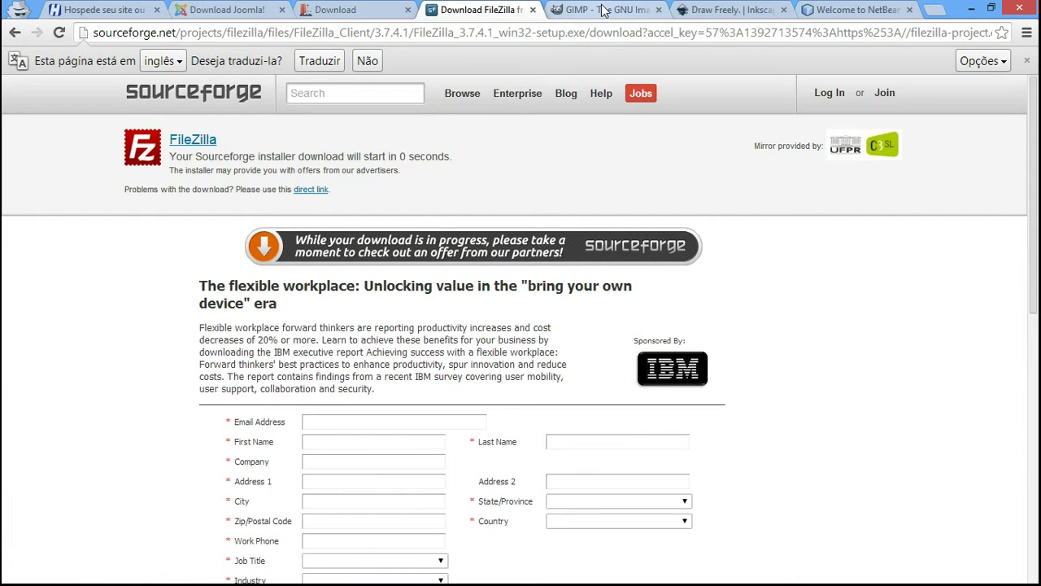
{"action": "left_click", "coordinate": [605, 10]}
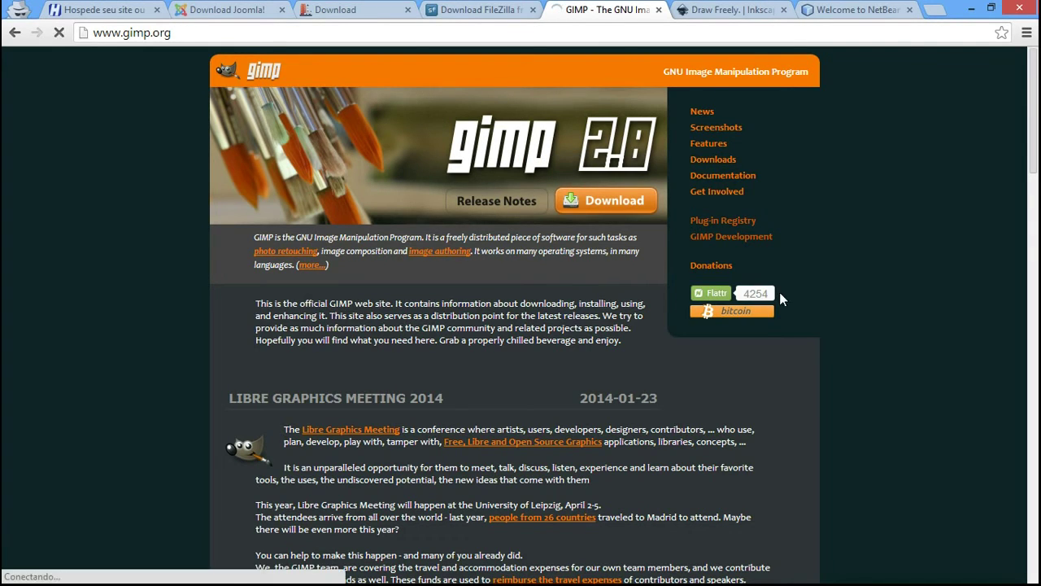
{"action": "mouse_move", "coordinate": [777, 291]}
{"action": "scroll", "coordinate": [1038, 136], "scroll_direction": "down", "scroll_amount": 1}
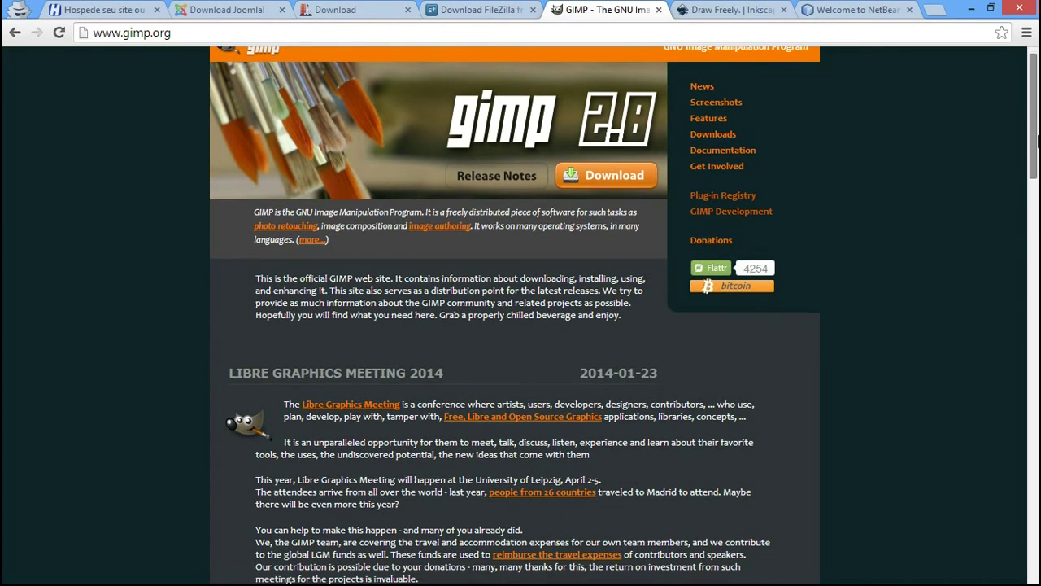
{"action": "scroll", "coordinate": [1033, 137], "scroll_direction": "up", "scroll_amount": 1}
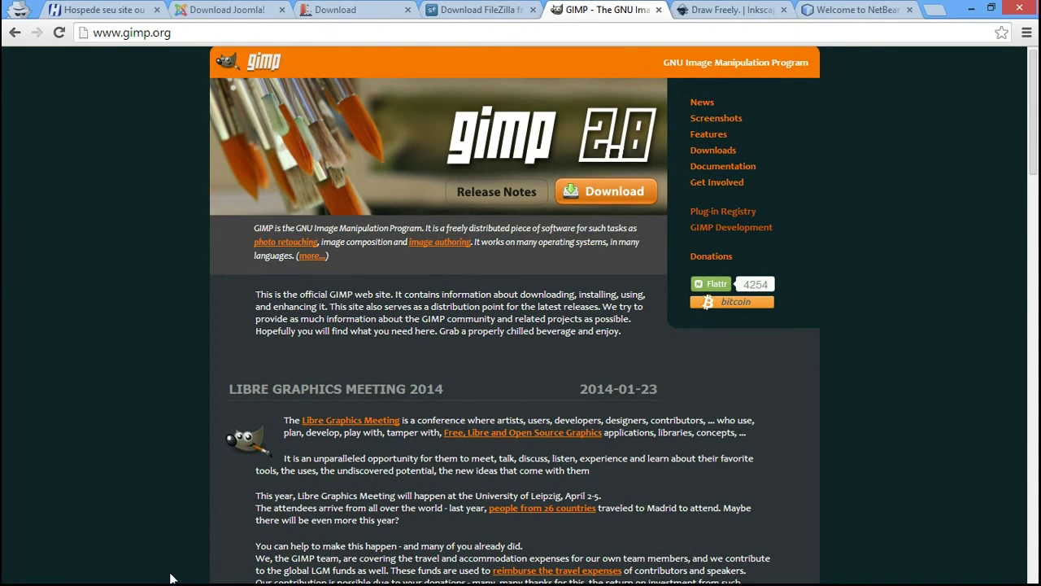
- Switch to Windows Photo Viewer to review steps 4 to 7 of the sendo-um-profissional-na-web2 roadmap, and return to the GIMP site in Chrome
{"action": "left_click", "coordinate": [226, 571]}
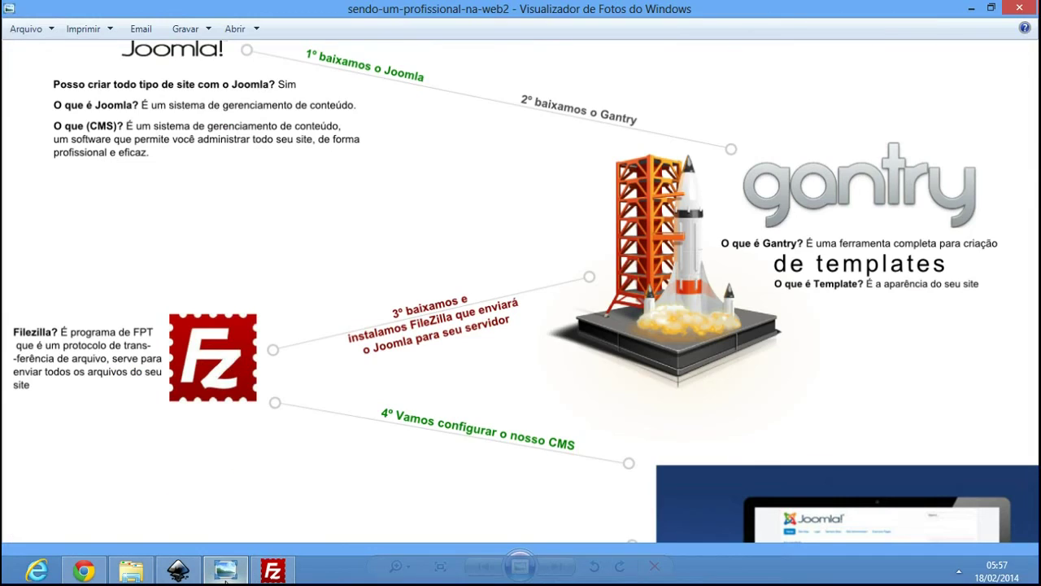
{"action": "left_click_drag", "start_coordinate": [509, 477], "coordinate": [516, 235]}
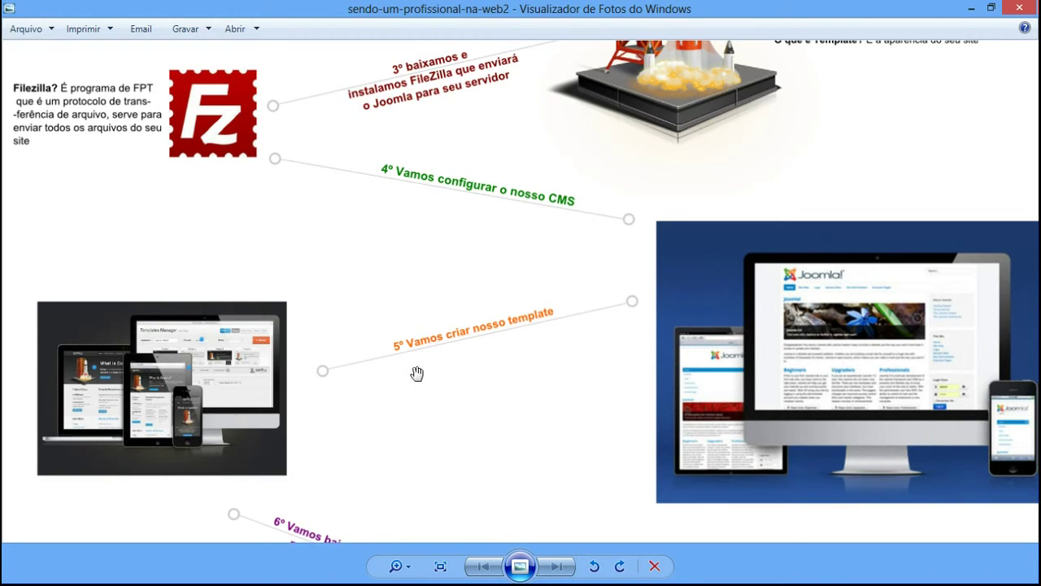
{"action": "left_click_drag", "start_coordinate": [582, 457], "coordinate": [601, 201]}
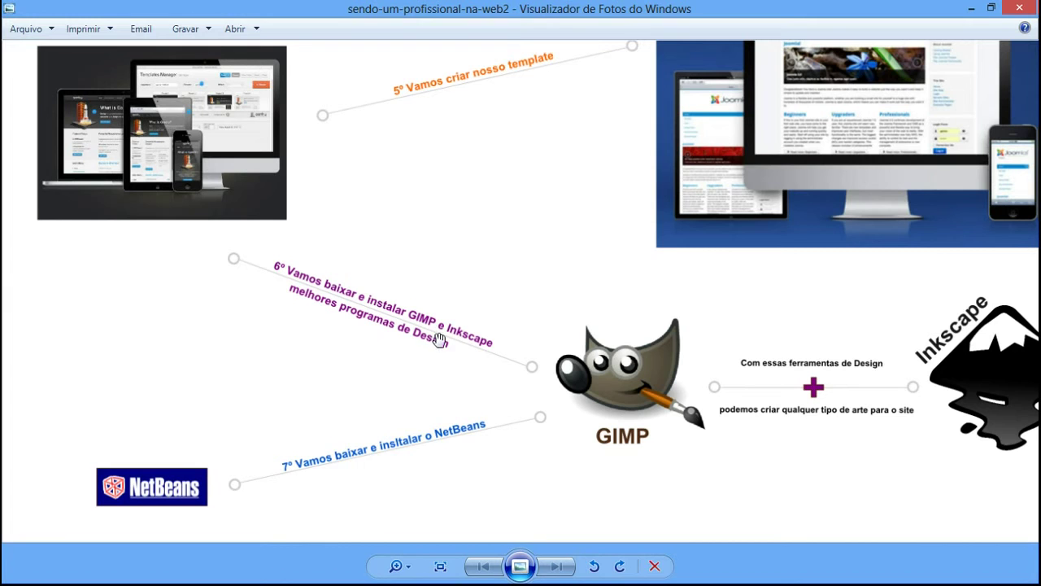
{"action": "left_click_drag", "start_coordinate": [967, 345], "coordinate": [882, 332]}
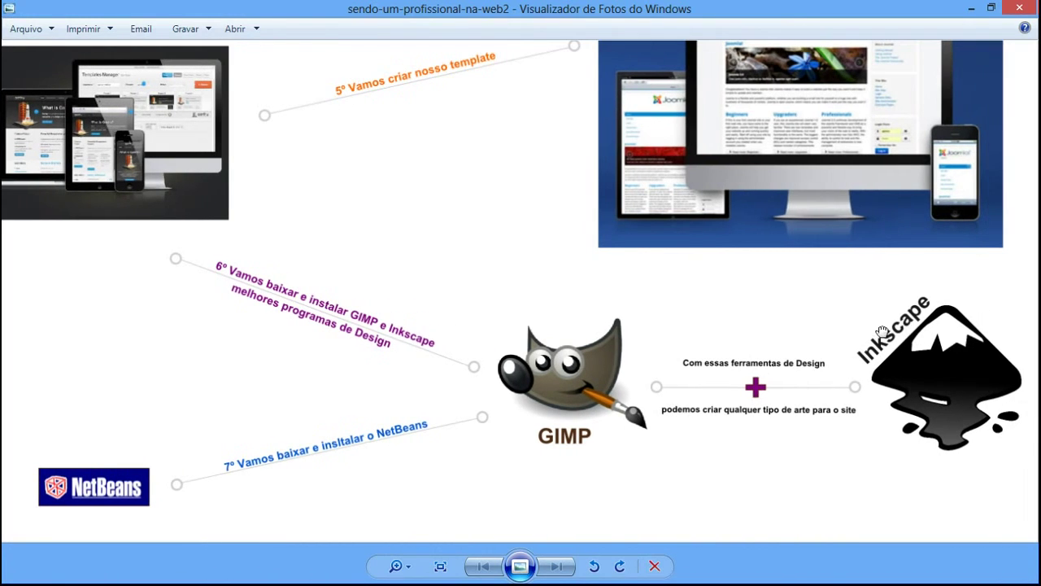
{"action": "left_click_drag", "start_coordinate": [646, 323], "coordinate": [675, 454]}
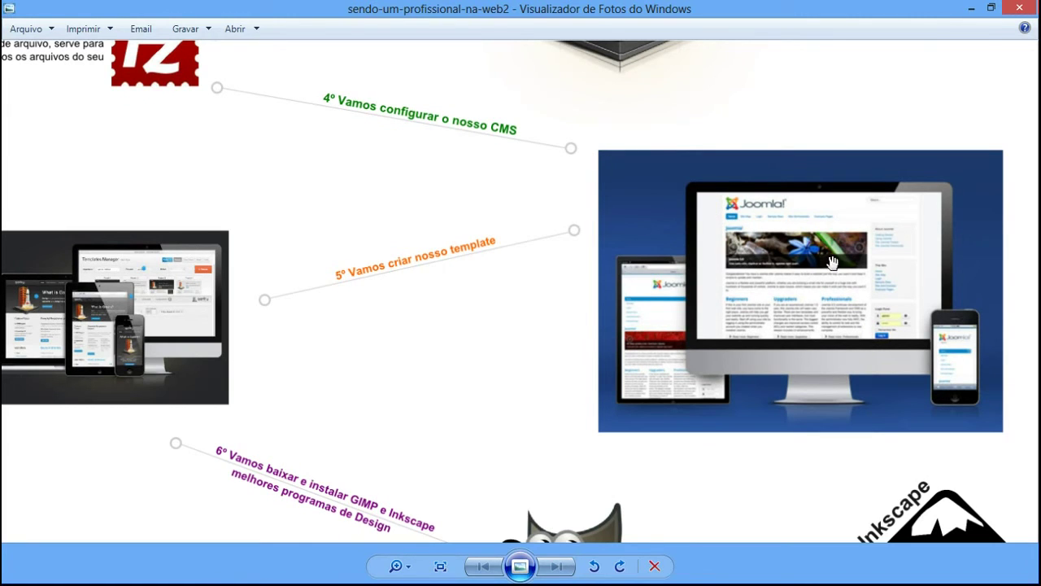
{"action": "left_click_drag", "start_coordinate": [763, 493], "coordinate": [705, 284]}
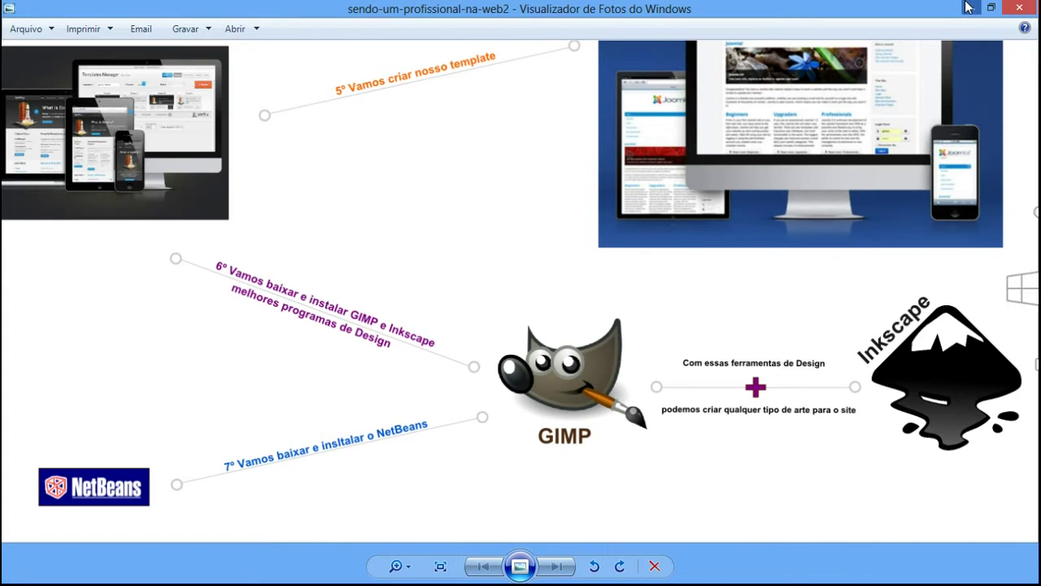
{"action": "key", "text": "alt+Tab"}
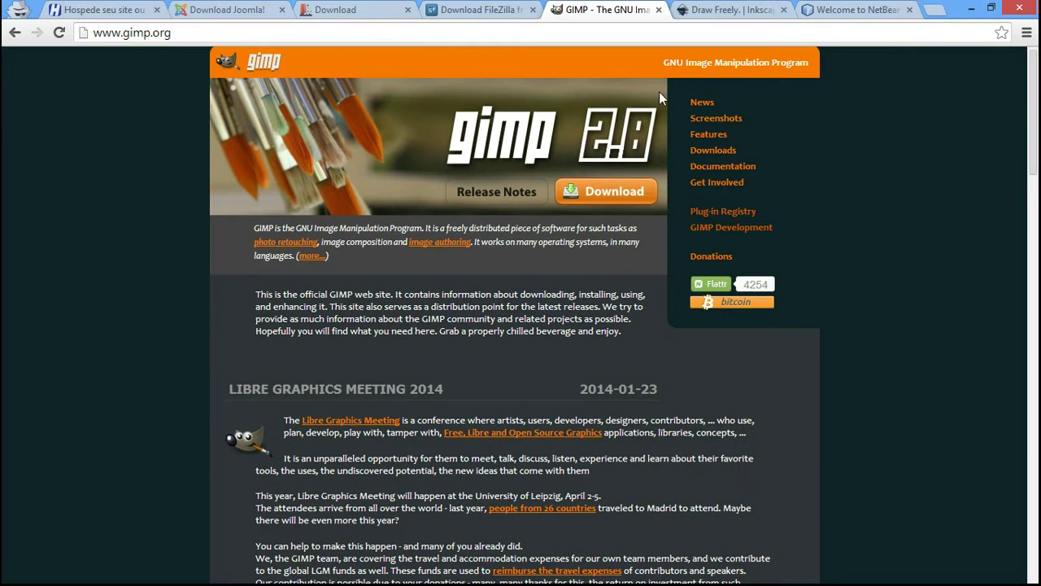
- Open the GIMP downloads page, look over the available packages, and download the GIMP 2.8.10 installer for Windows
{"action": "left_click", "coordinate": [618, 190]}
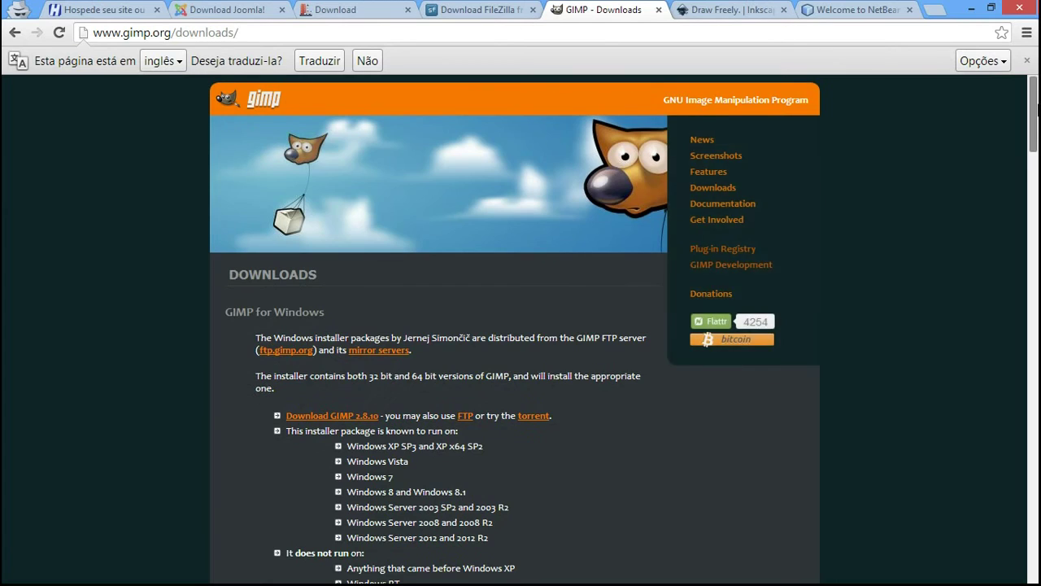
{"action": "scroll", "coordinate": [869, 172], "scroll_direction": "down", "scroll_amount": 2}
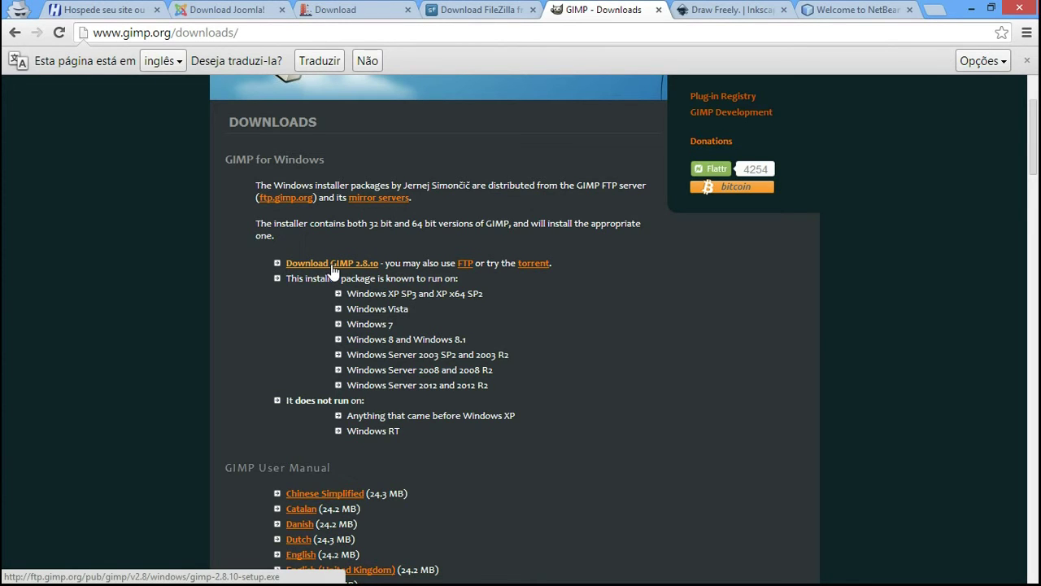
{"action": "scroll", "coordinate": [1033, 155], "scroll_direction": "down", "scroll_amount": 5}
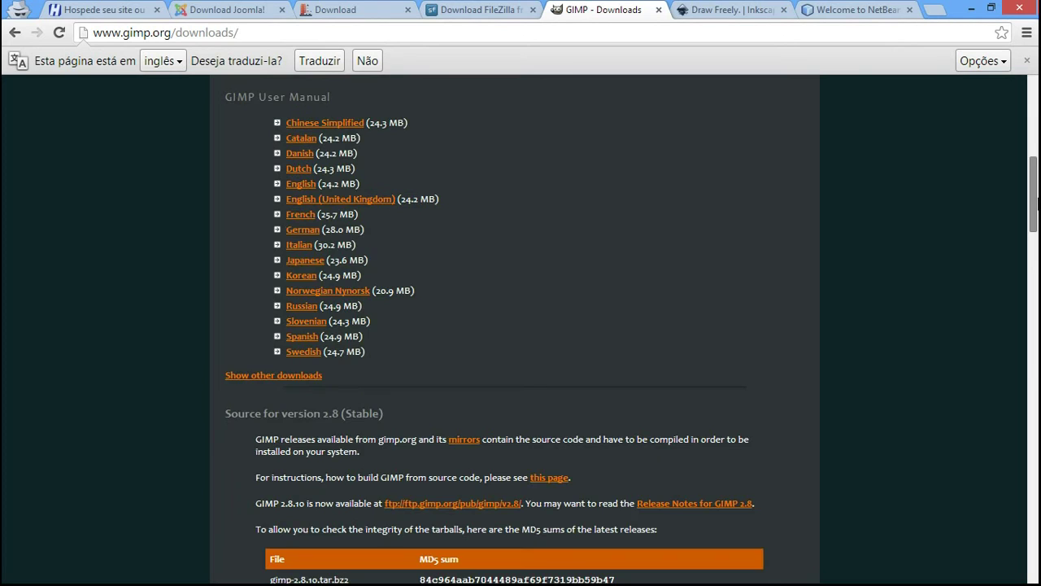
{"action": "scroll", "coordinate": [521, 325], "scroll_direction": "down", "scroll_amount": 3}
{"action": "key", "text": "Home"}
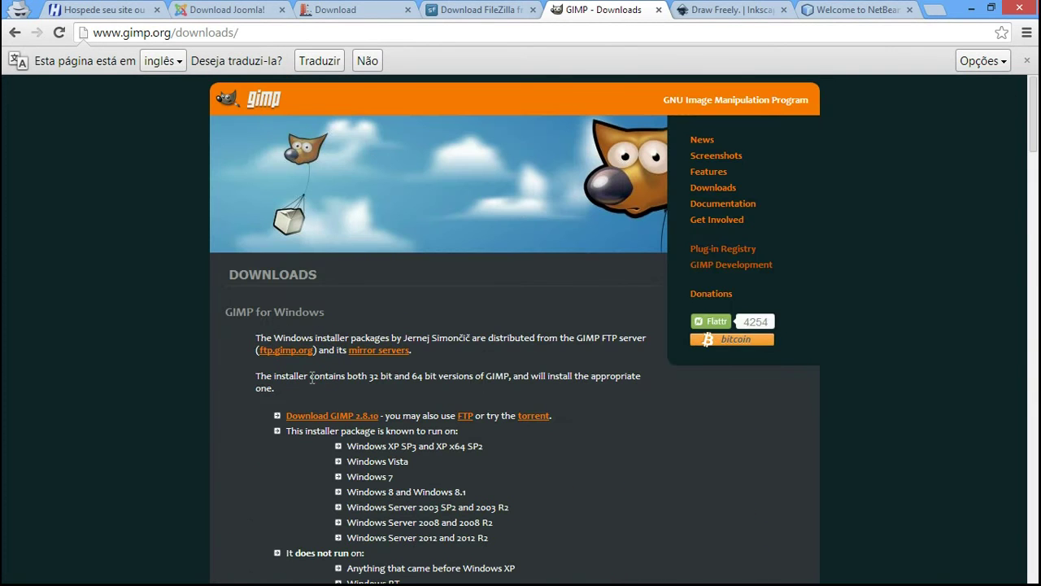
{"action": "left_click", "coordinate": [342, 415]}
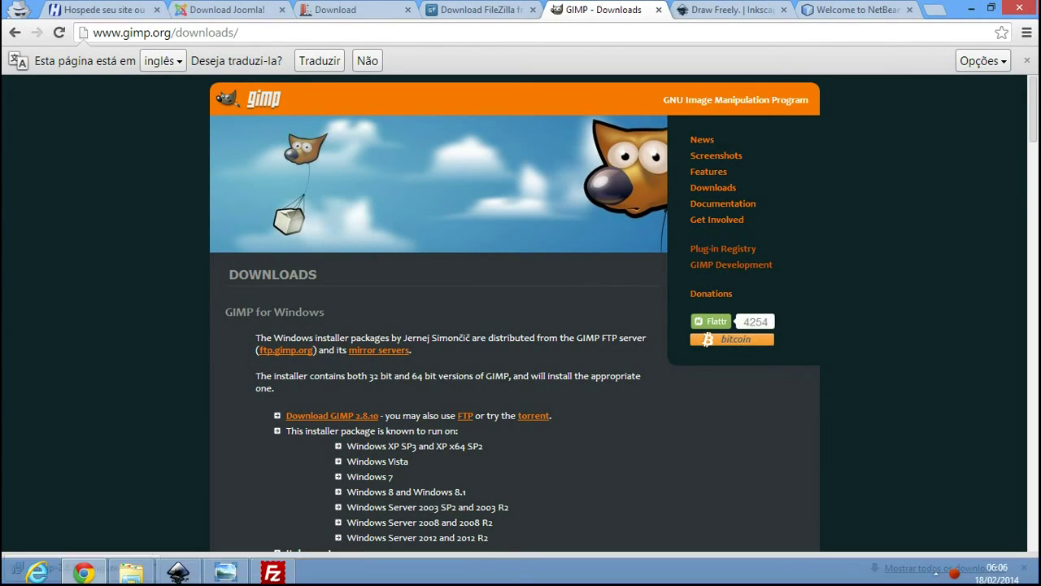
- Switch to the Downloads folder, run gimp-2.8.10-setup with Português (Brasil) as setup language, and complete the standard GIMP installation
{"action": "left_click", "coordinate": [137, 572]}
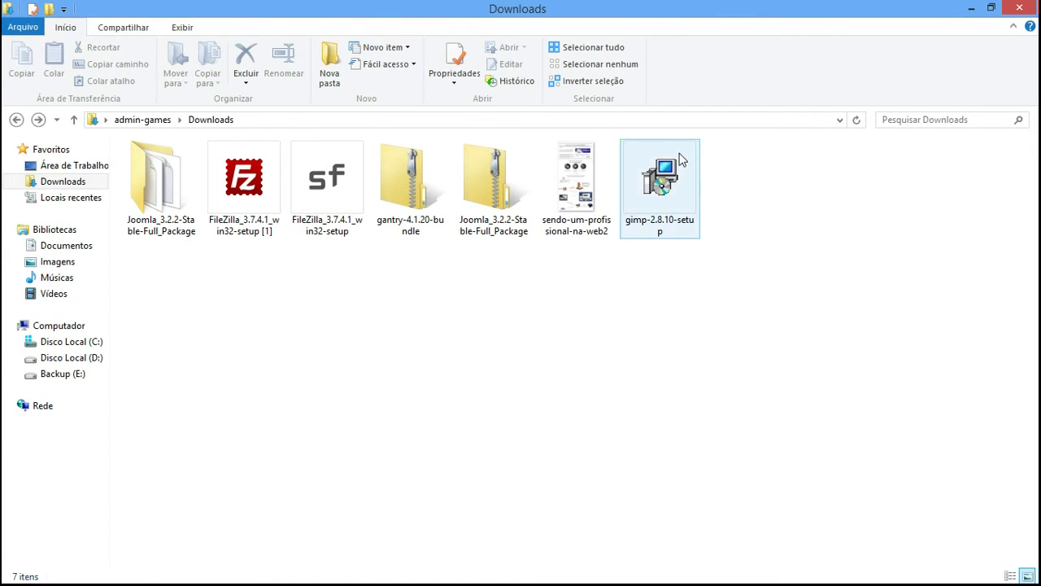
{"action": "left_click", "coordinate": [655, 203]}
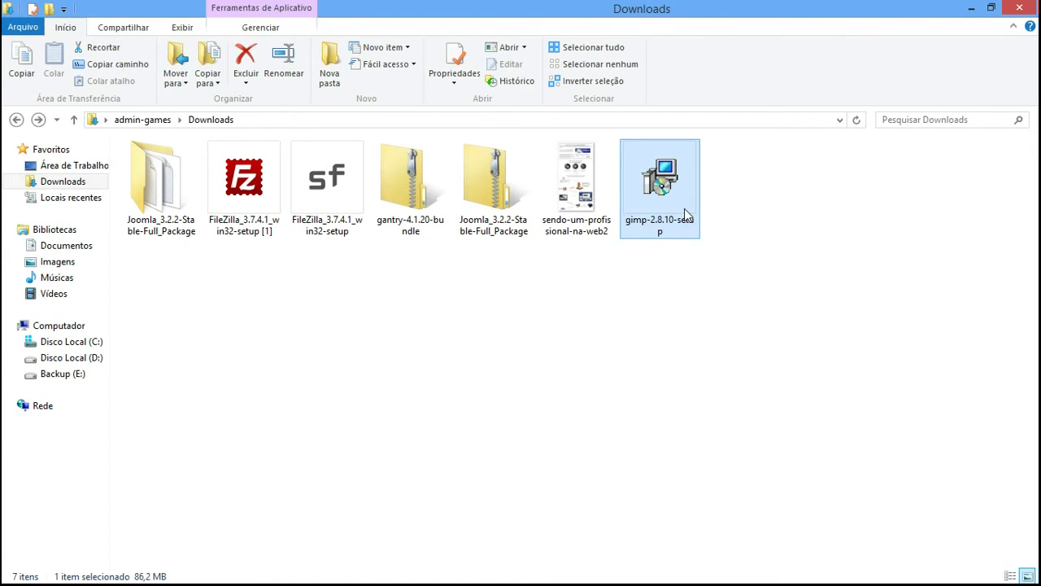
{"action": "double_click", "coordinate": [669, 177]}
{"action": "left_click", "coordinate": [572, 320]}
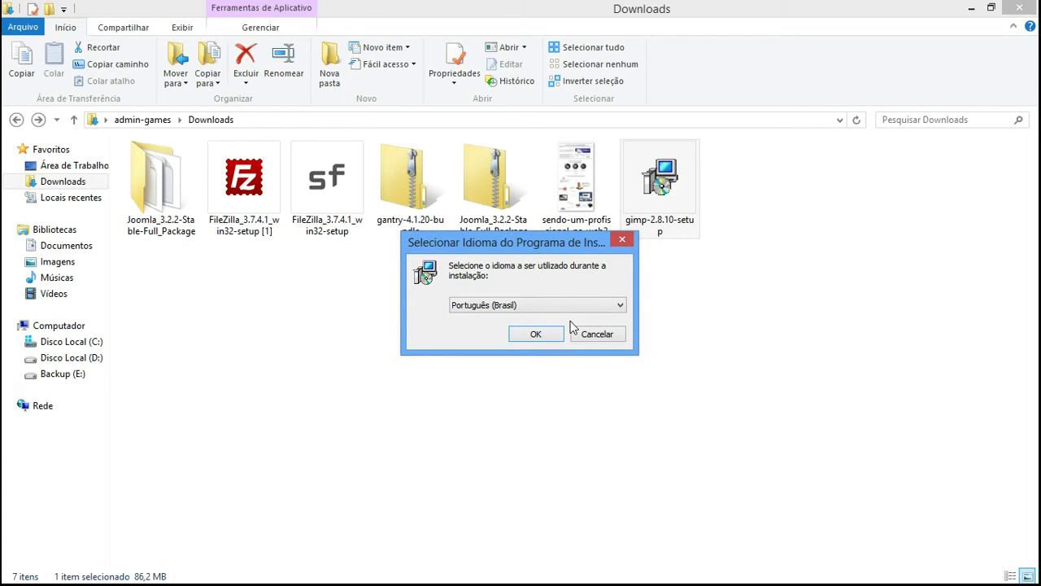
{"action": "left_click", "coordinate": [555, 334]}
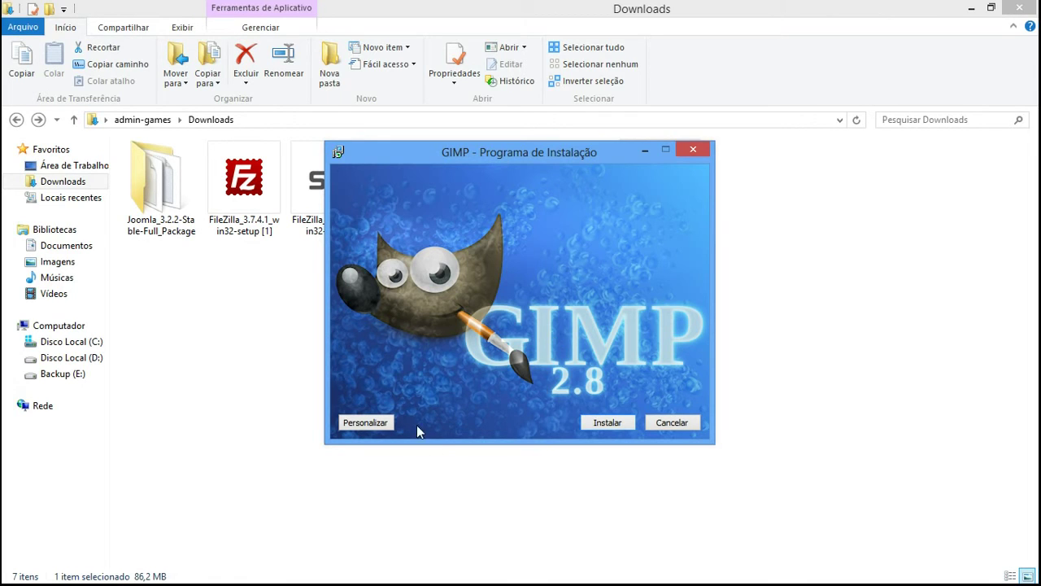
{"action": "left_click", "coordinate": [593, 415]}
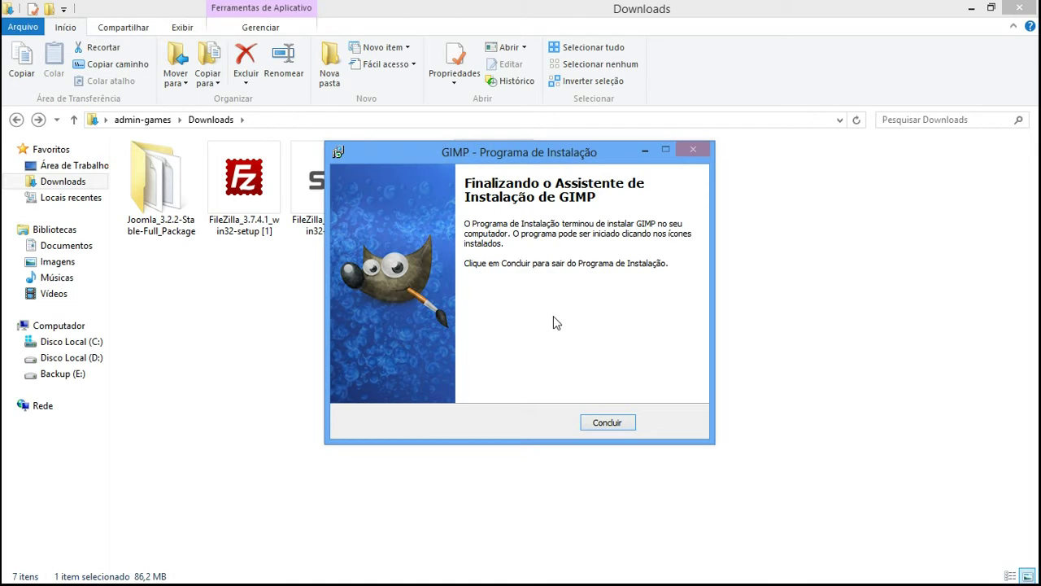
{"action": "left_click", "coordinate": [602, 431]}
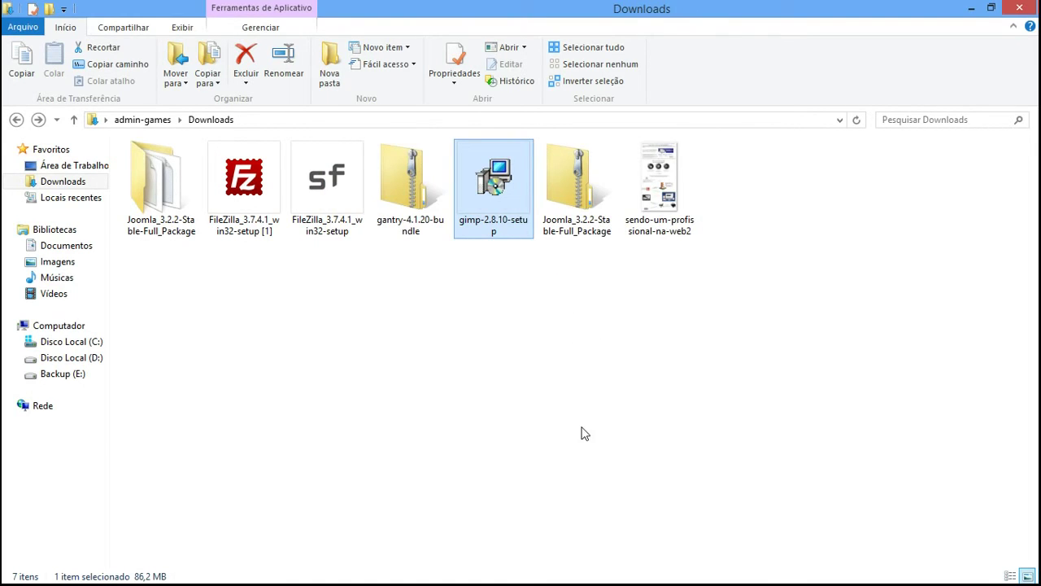
- Check step 6 of the roadmap image in Windows Photo Viewer, and switch to Chrome to bring up the Inkscape website
{"action": "left_click", "coordinate": [228, 570]}
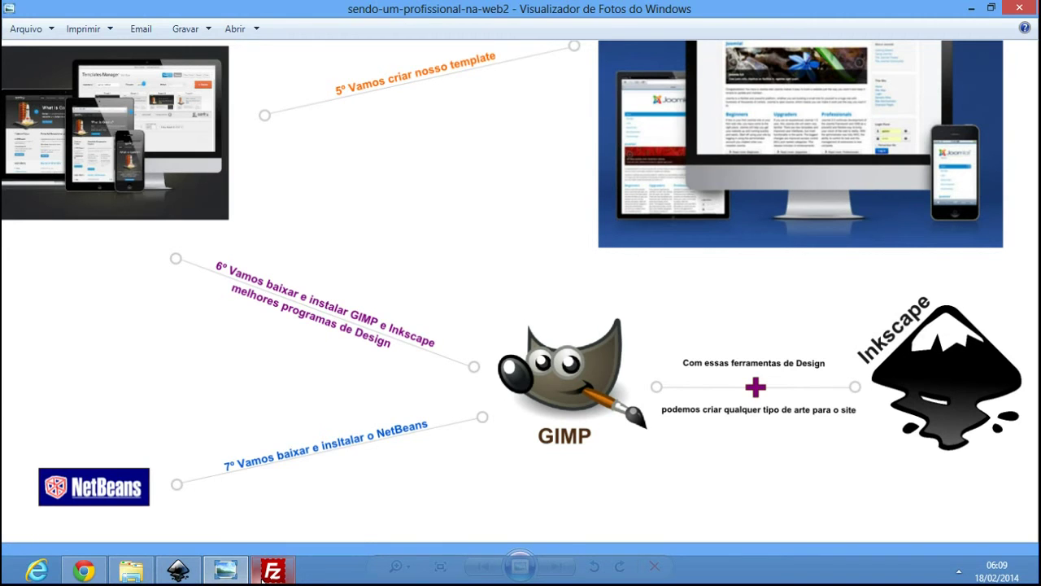
{"action": "left_click", "coordinate": [95, 574]}
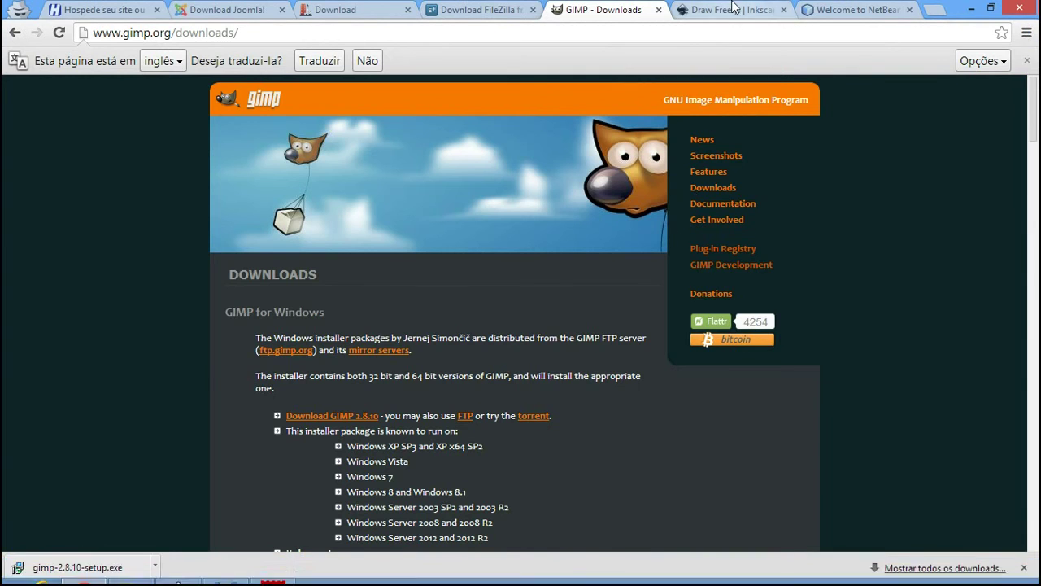
{"action": "left_click", "coordinate": [726, 9]}
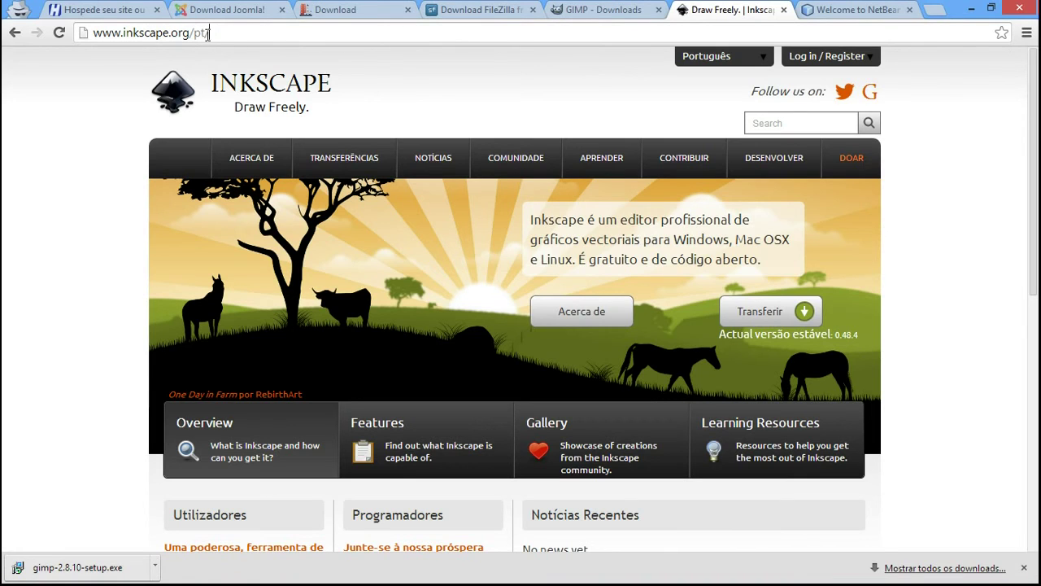
- Examine the Inkscape site's address with its /pt/ suffix, the language list and the home page's navigation entries
{"action": "left_click_drag", "start_coordinate": [210, 34], "coordinate": [94, 34]}
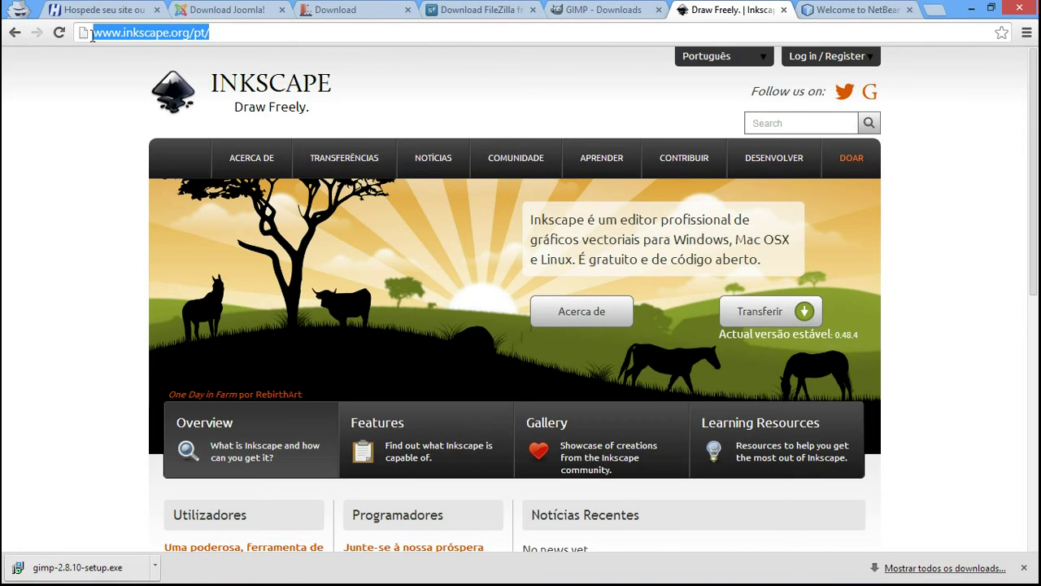
{"action": "left_click", "coordinate": [208, 34]}
{"action": "left_click_drag", "start_coordinate": [190, 32], "coordinate": [91, 31]}
{"action": "left_click", "coordinate": [216, 37]}
{"action": "left_click_drag", "start_coordinate": [224, 35], "coordinate": [190, 32]}
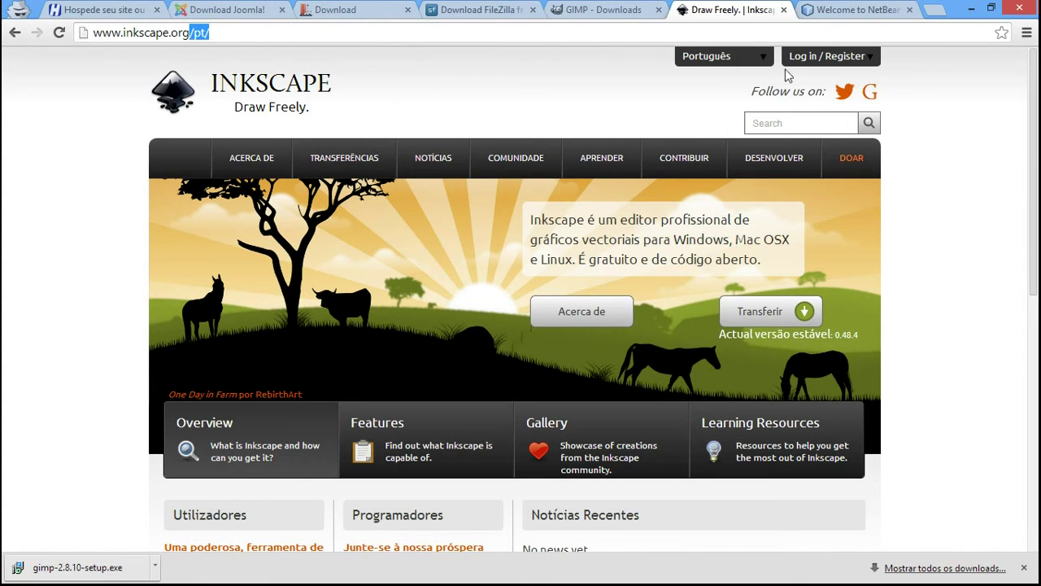
{"action": "left_click", "coordinate": [761, 59]}
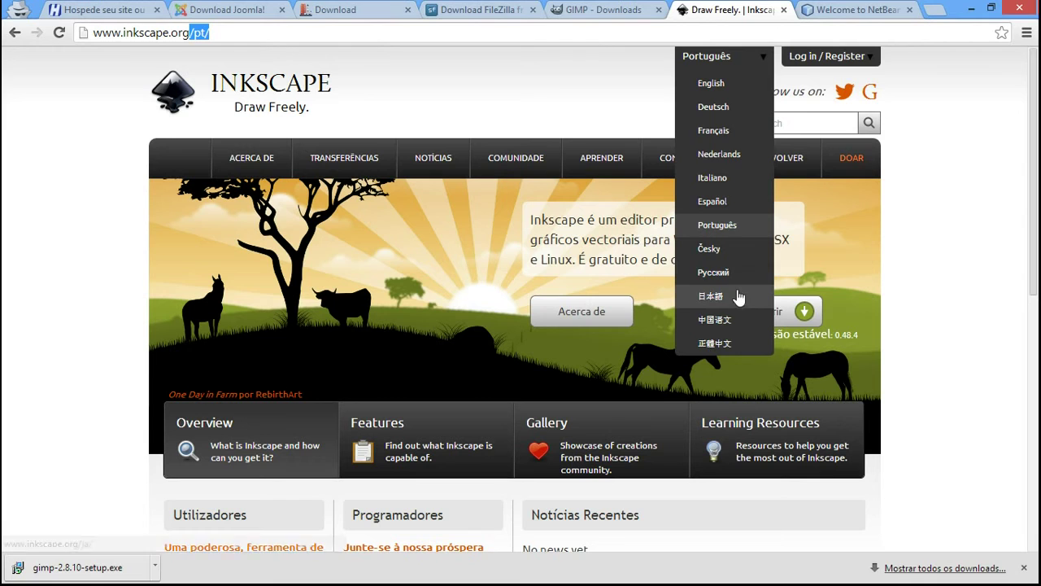
{"action": "left_click", "coordinate": [326, 212]}
{"action": "scroll", "coordinate": [325, 211], "scroll_direction": "down", "scroll_amount": 1}
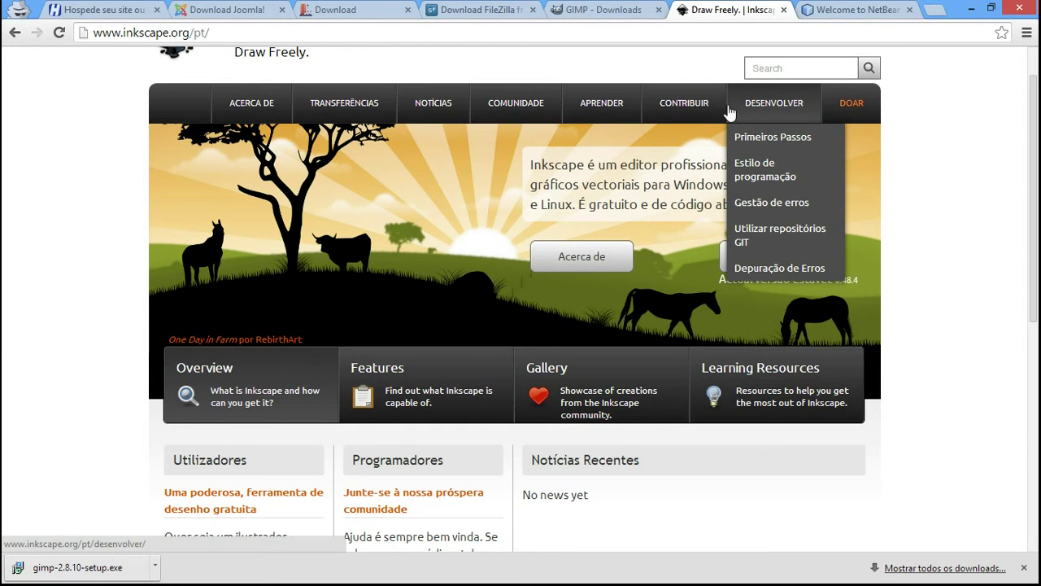
{"action": "mouse_move", "coordinate": [690, 114]}
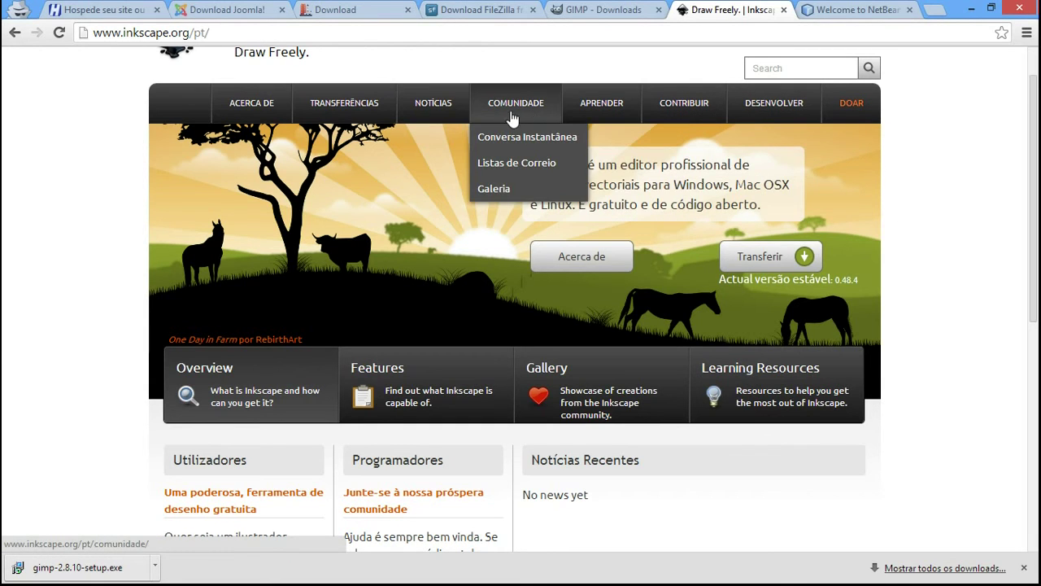
{"action": "mouse_move", "coordinate": [425, 118]}
{"action": "mouse_move", "coordinate": [254, 123]}
{"action": "scroll", "coordinate": [1030, 184], "scroll_direction": "up", "scroll_amount": 1}
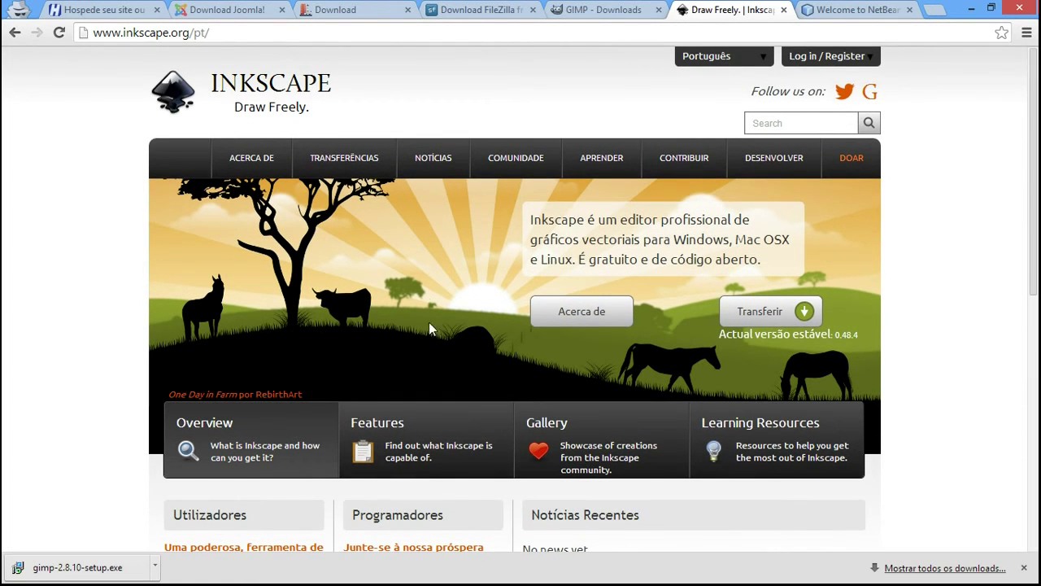
{"action": "mouse_move", "coordinate": [459, 157]}
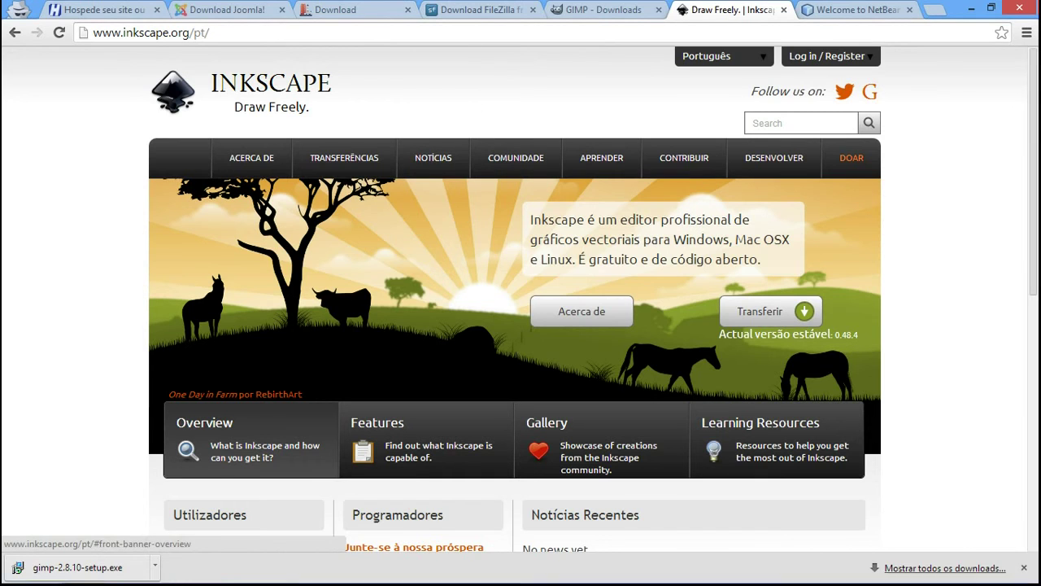
- Switch to Inkscape with Projeto curso de Sites.svg and clear the object selection, focusing on the Joomla section
{"action": "mouse_move", "coordinate": [174, 574]}
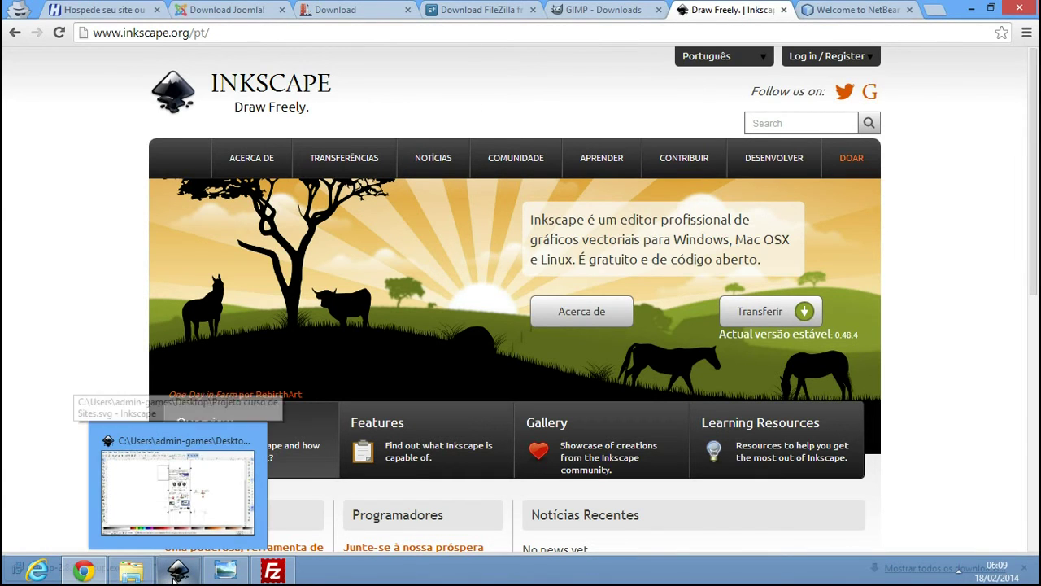
{"action": "left_click", "coordinate": [207, 531]}
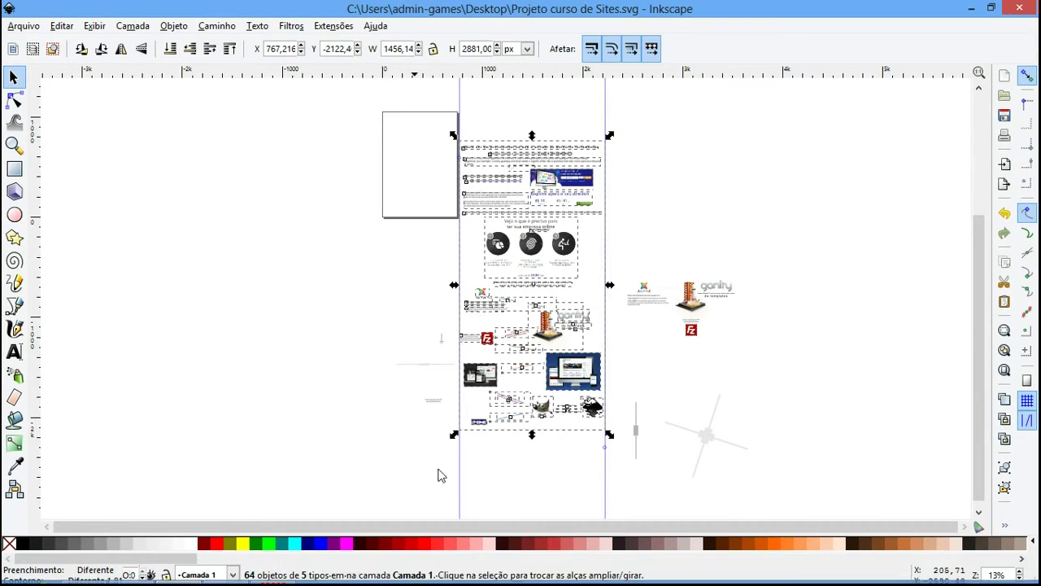
{"action": "scroll", "coordinate": [574, 366], "scroll_direction": "up", "scroll_amount": 3}
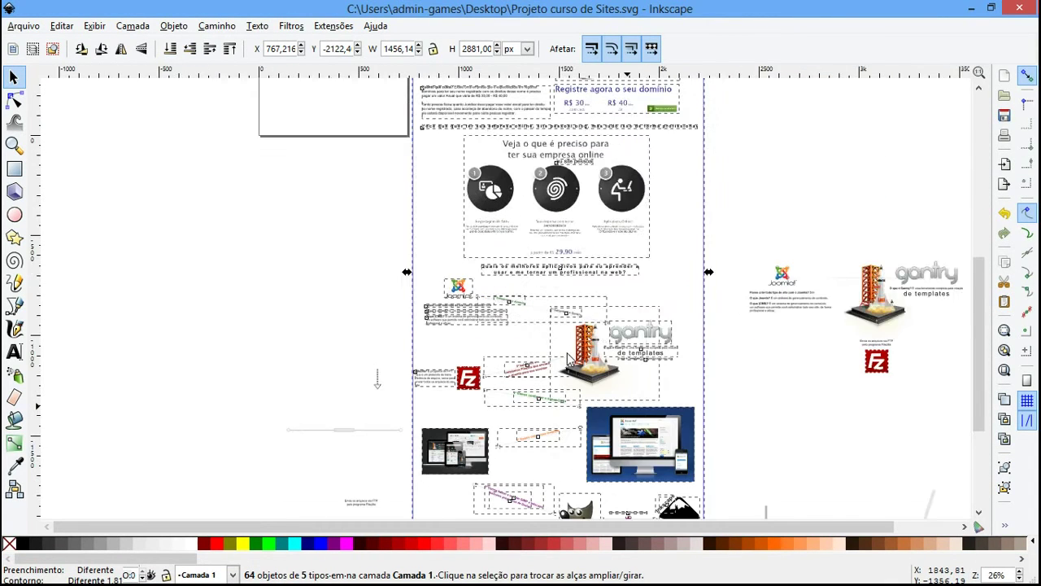
{"action": "left_click", "coordinate": [290, 279]}
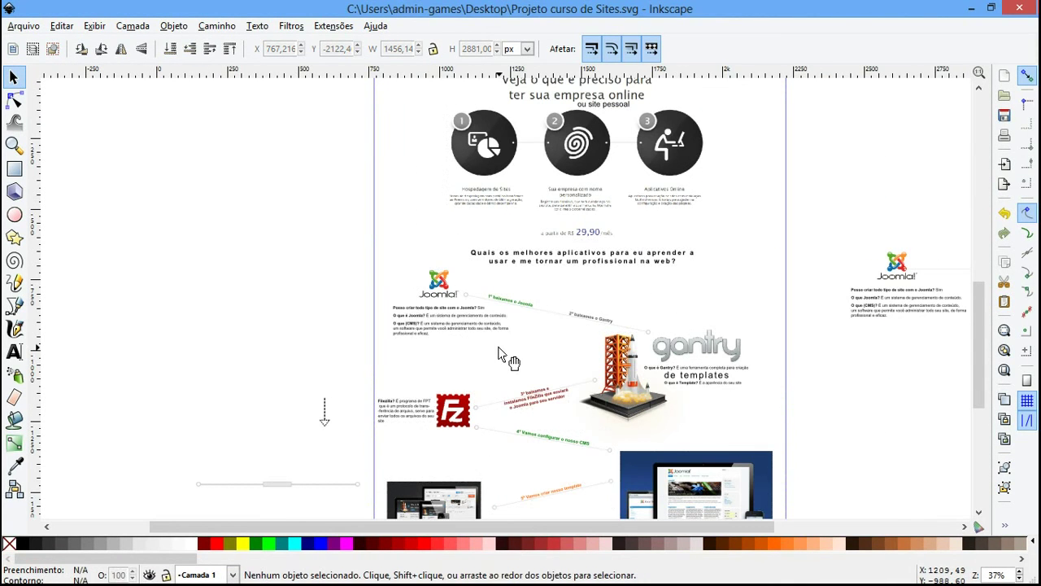
{"action": "scroll", "coordinate": [500, 349], "scroll_direction": "up", "scroll_amount": 2}
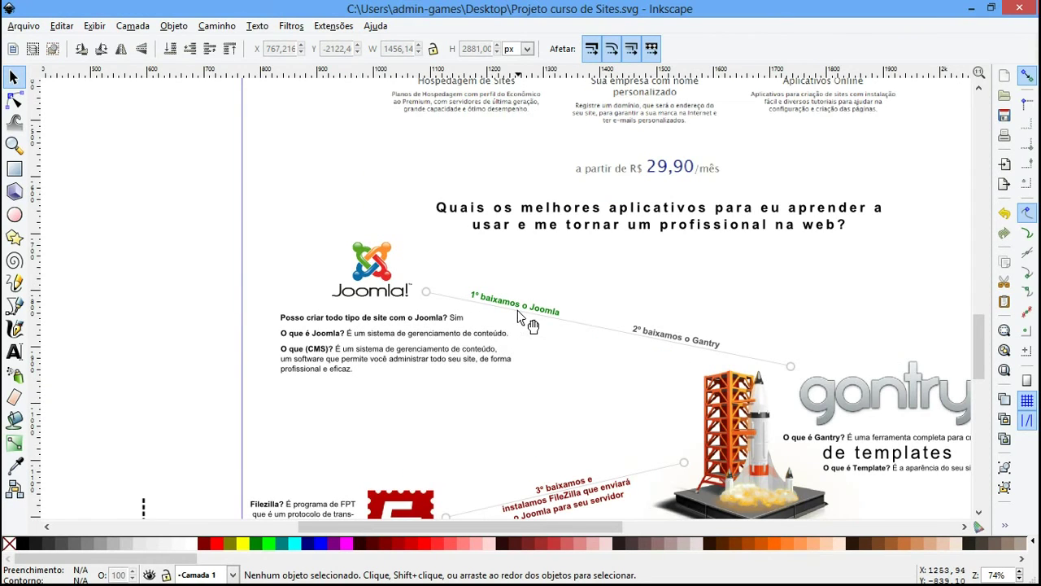
- Try moving the green "1º baixamos o Joomla" label up off its connector line, and undo the move
{"action": "left_click", "coordinate": [517, 310]}
{"action": "left_click", "coordinate": [539, 320]}
{"action": "left_click", "coordinate": [550, 323]}
{"action": "left_click", "coordinate": [540, 311]}
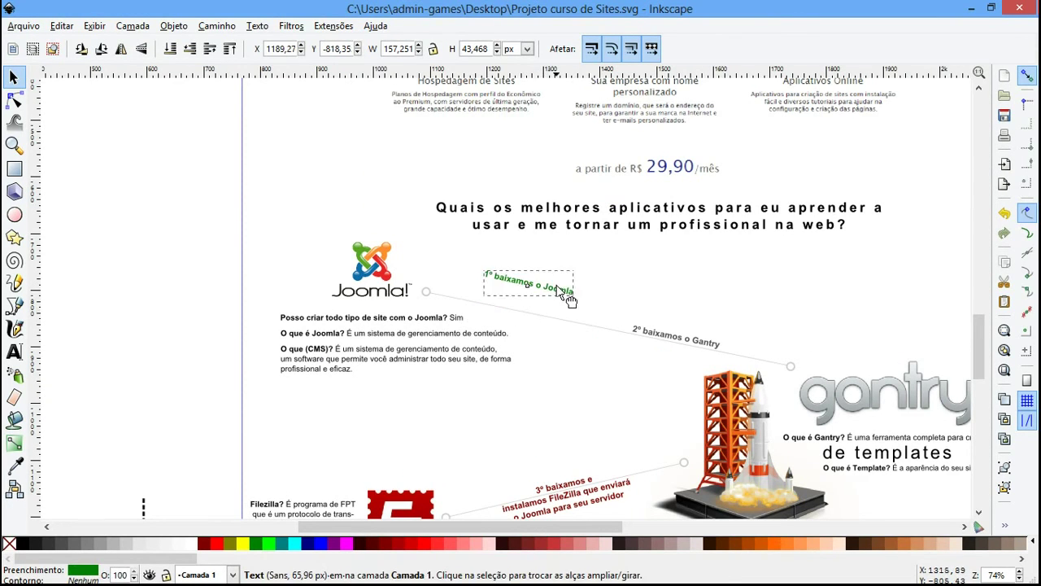
{"action": "left_click", "coordinate": [576, 330]}
{"action": "left_click", "coordinate": [658, 291]}
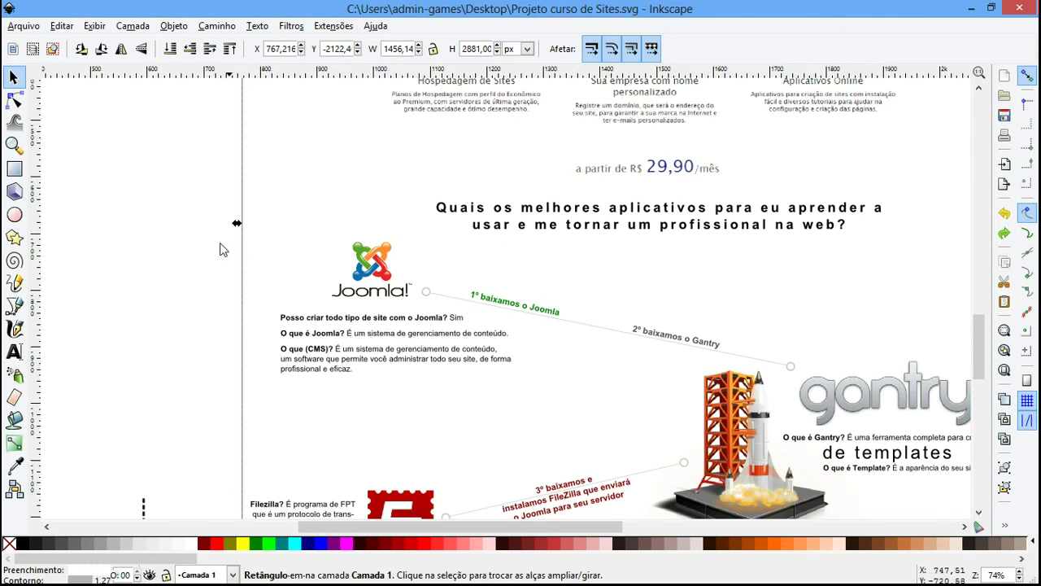
- Draw a rectangle about 240 by 105 px in the empty area left of the Joomla logo
{"action": "left_click", "coordinate": [59, 186]}
{"action": "left_click", "coordinate": [20, 172]}
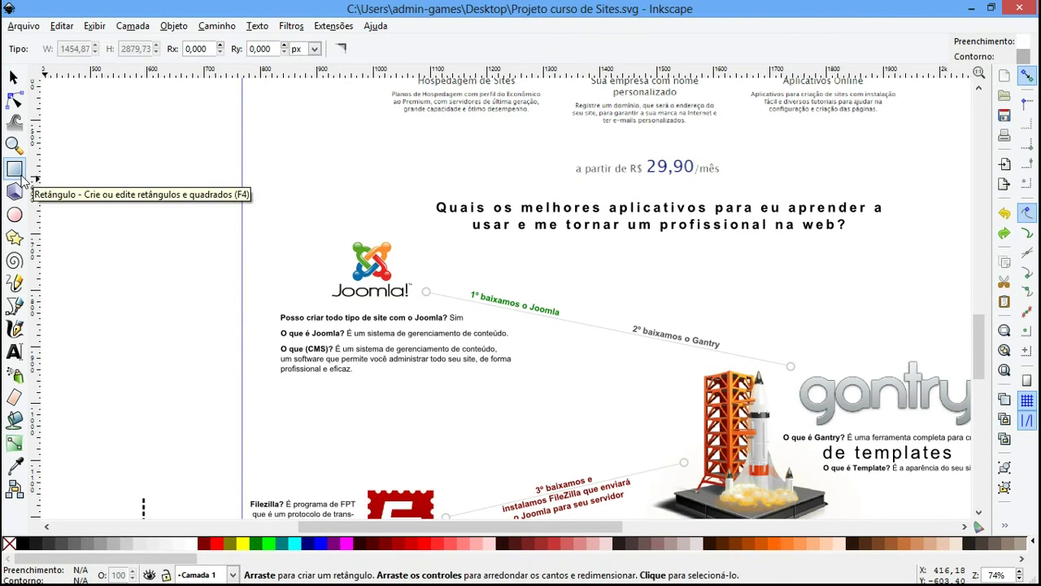
{"action": "left_click_drag", "start_coordinate": [106, 214], "coordinate": [238, 275]}
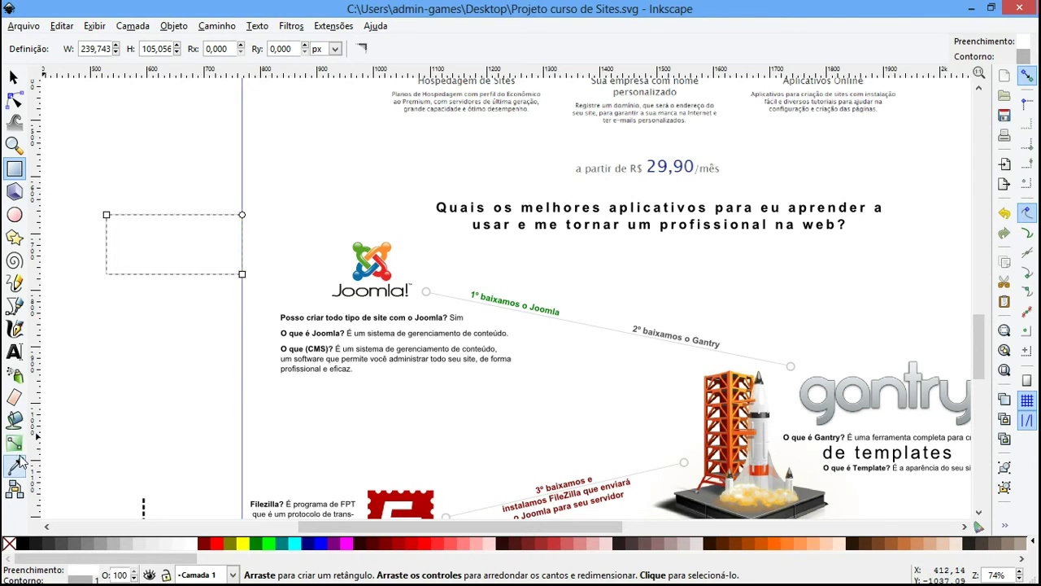
- Apply a vertical linear gradient to the rectangle, from black at the bottom to transparent at the top, extending its start slightly below the edge
{"action": "left_click", "coordinate": [15, 443]}
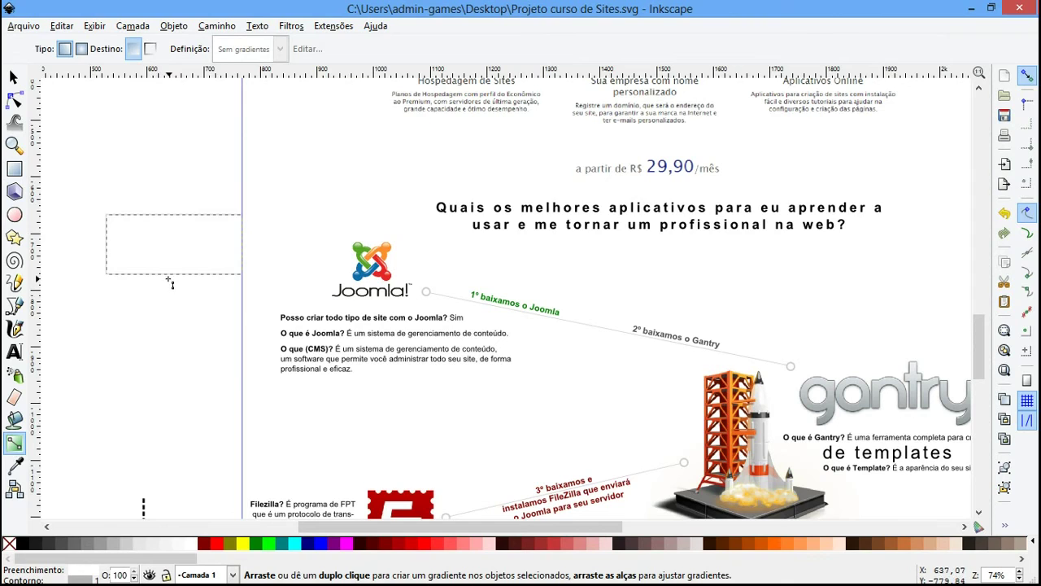
{"action": "left_click_drag", "start_coordinate": [183, 281], "coordinate": [181, 210]}
{"action": "left_click", "coordinate": [183, 280]}
{"action": "left_click", "coordinate": [23, 543]}
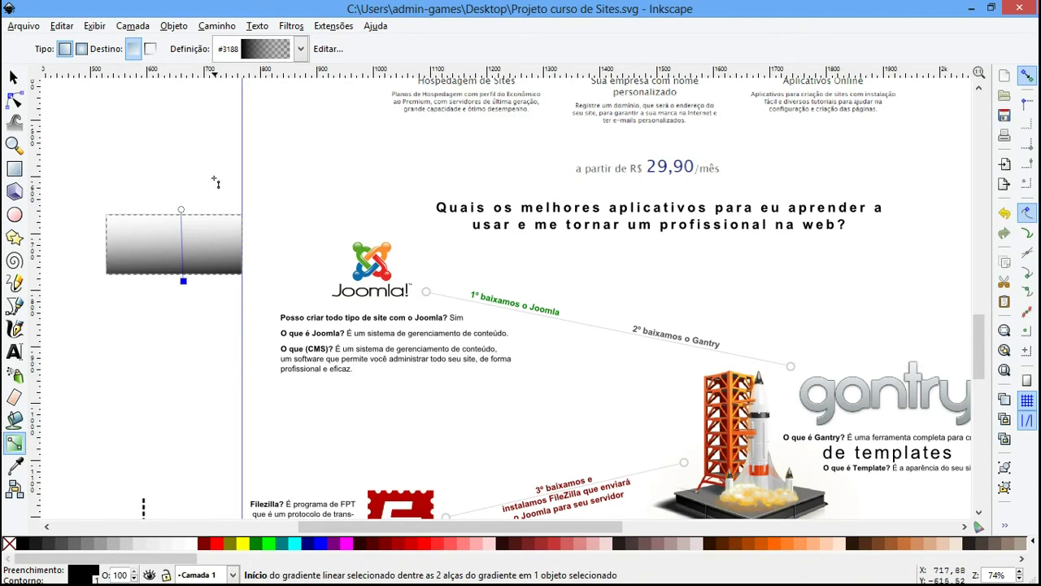
{"action": "left_click_drag", "start_coordinate": [183, 281], "coordinate": [191, 304]}
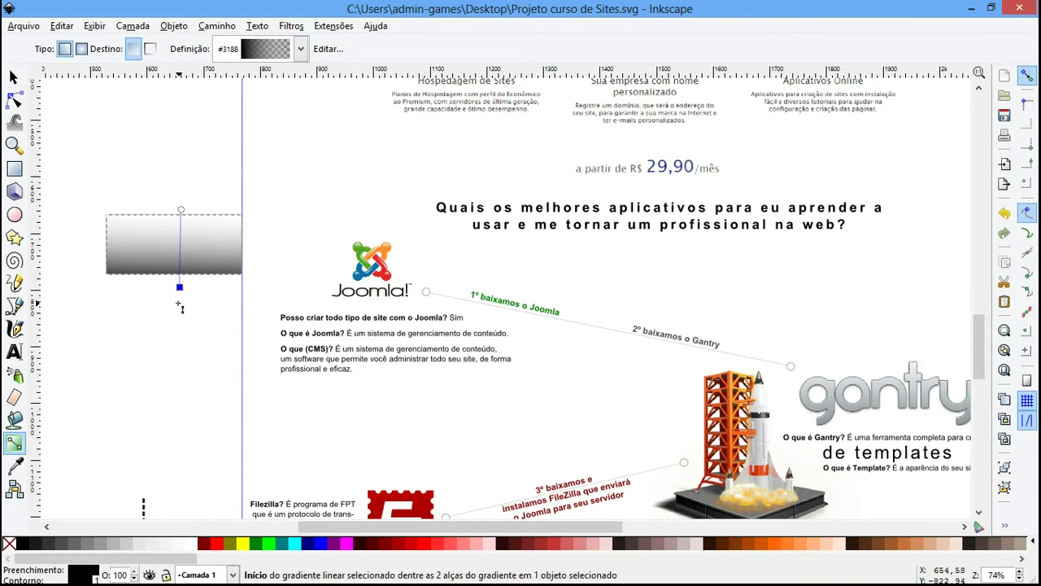
- Move the gradient rectangle down beside the Joomla description text and clear the selection
{"action": "key", "text": "s"}
{"action": "left_click", "coordinate": [181, 326]}
{"action": "left_click_drag", "start_coordinate": [179, 253], "coordinate": [173, 317]}
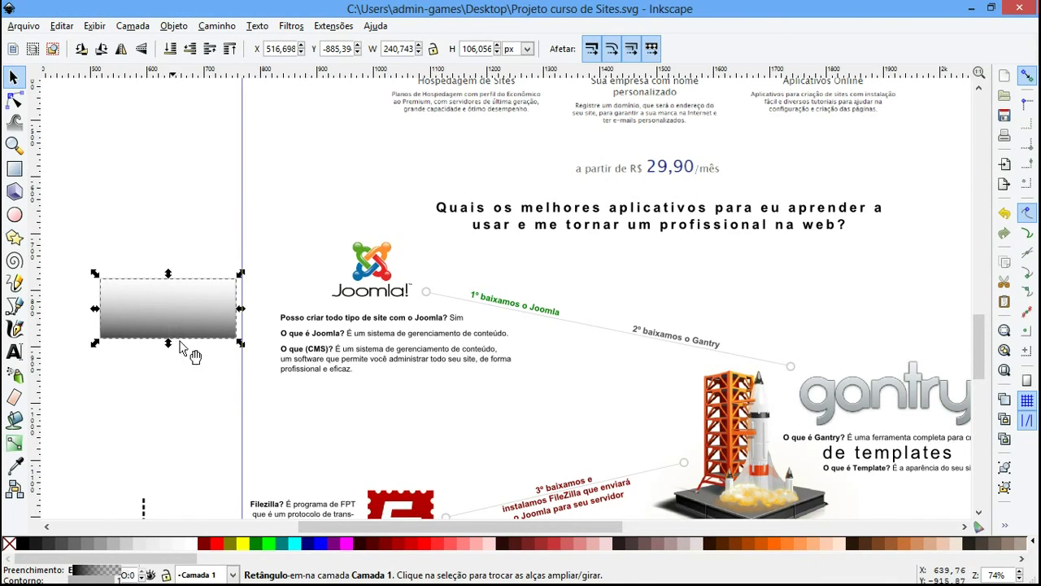
{"action": "left_click", "coordinate": [199, 389]}
{"action": "left_click", "coordinate": [105, 281]}
{"action": "left_click", "coordinate": [144, 360]}
{"action": "left_click", "coordinate": [87, 389]}
{"action": "left_click_drag", "start_coordinate": [89, 389], "coordinate": [245, 240]}
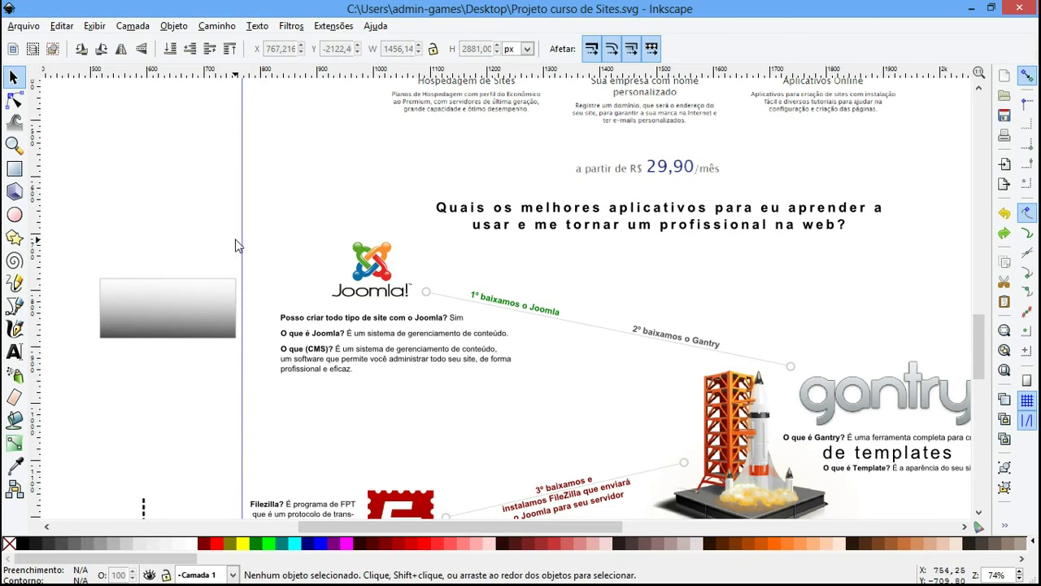
- Reduce the gradient rectangle to about half its height, move it down beside the Joomla description text, and clear the selection
{"action": "left_click", "coordinate": [205, 299]}
{"action": "left_click_drag", "start_coordinate": [185, 293], "coordinate": [157, 325]}
{"action": "left_click", "coordinate": [134, 391]}
- Add the text "Home" in the middle of the gradient rectangle with a grey outline, and nudge it slightly down to centre it
{"action": "key", "text": "t"}
{"action": "left_click", "coordinate": [123, 352]}
{"action": "type", "text": "Home"}
{"action": "key", "text": "F1"}
{"action": "left_click", "coordinate": [112, 544], "text": "shift"}
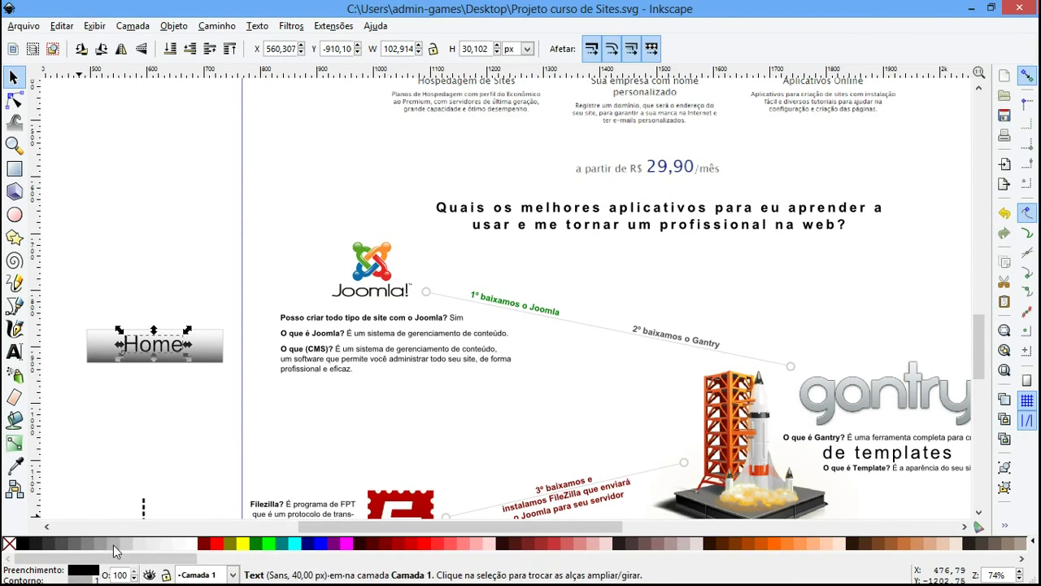
{"action": "left_click", "coordinate": [146, 407]}
{"action": "left_click", "coordinate": [169, 345]}
{"action": "left_click_drag", "start_coordinate": [182, 358], "coordinate": [182, 361]}
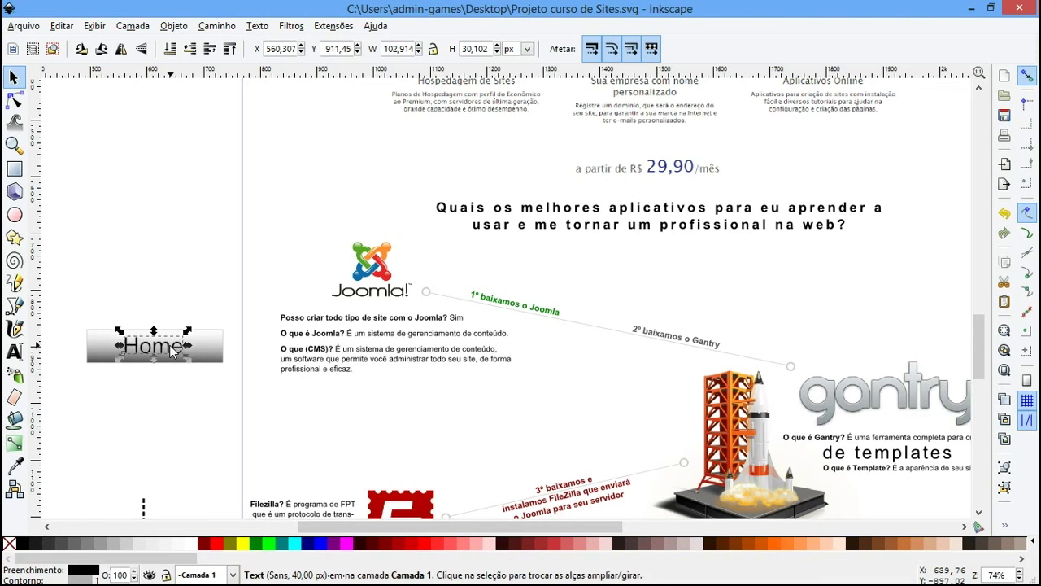
{"action": "left_click", "coordinate": [218, 402]}
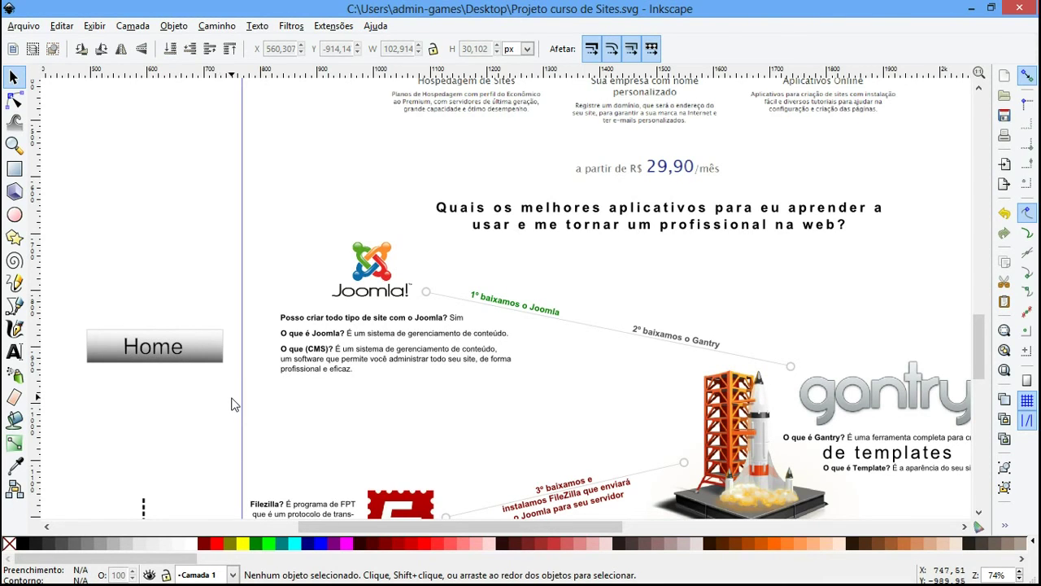
- Nudge the large page-outline rectangle about 3 px sideways and clear the selection
{"action": "key", "text": "minus"}
{"action": "key", "text": "minus"}
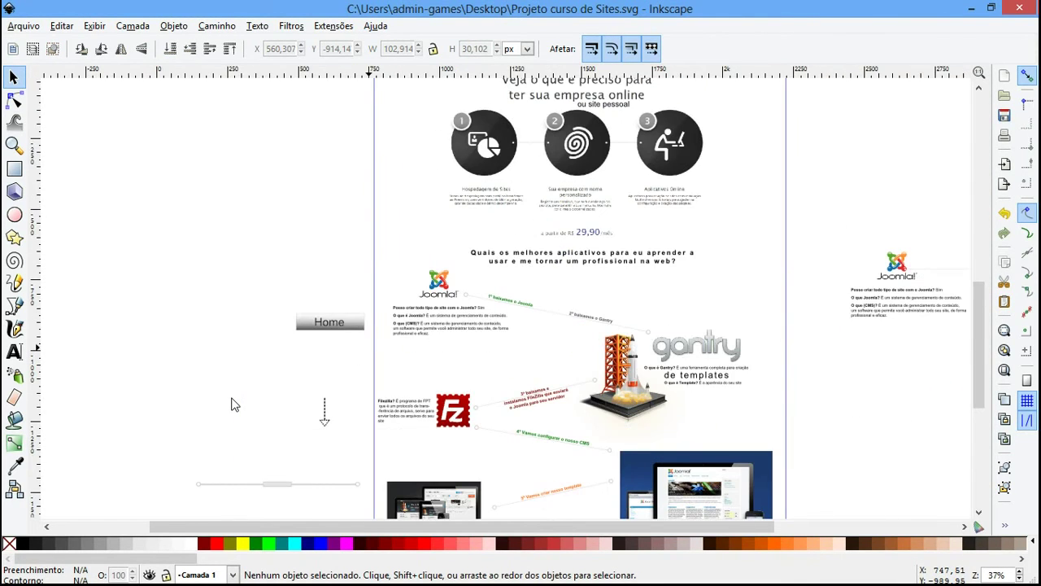
{"action": "key", "text": "plus"}
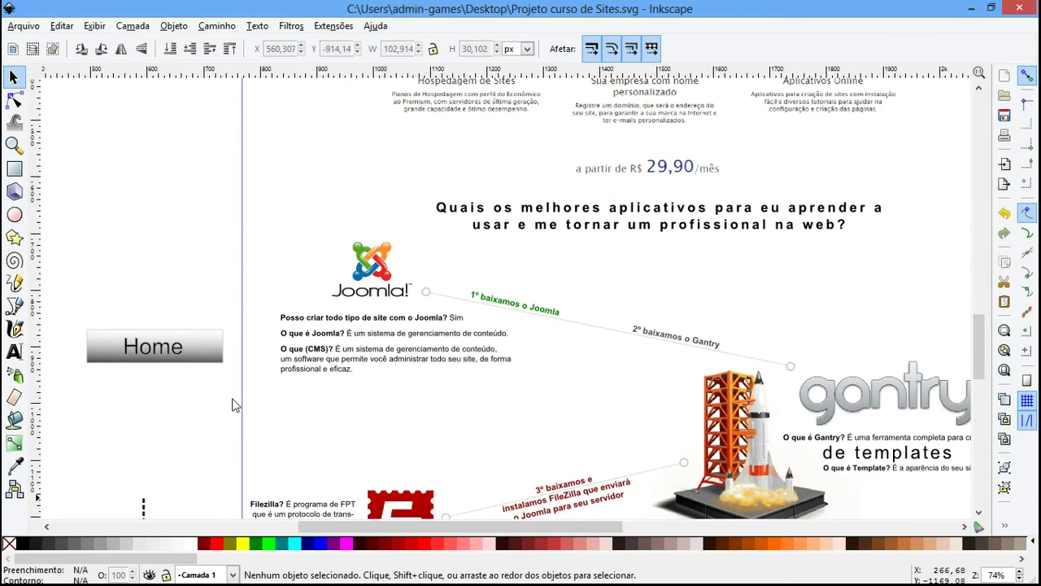
{"action": "mouse_move", "coordinate": [246, 399]}
{"action": "left_mouse_down"}
{"action": "mouse_move", "coordinate": [206, 377]}
{"action": "mouse_move", "coordinate": [225, 397]}
{"action": "mouse_move", "coordinate": [244, 397]}
{"action": "left_mouse_up"}
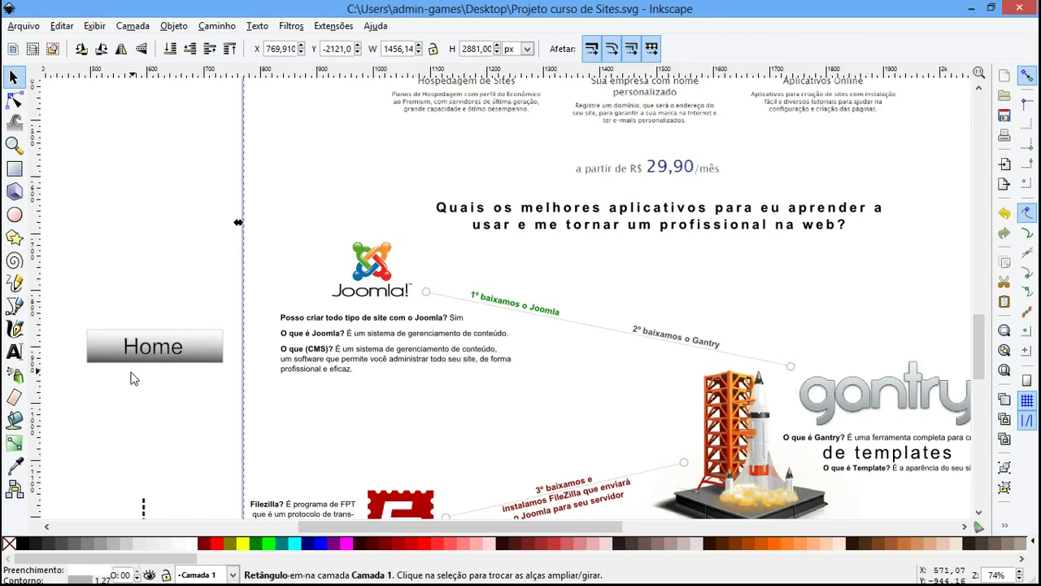
{"action": "left_click", "coordinate": [152, 397]}
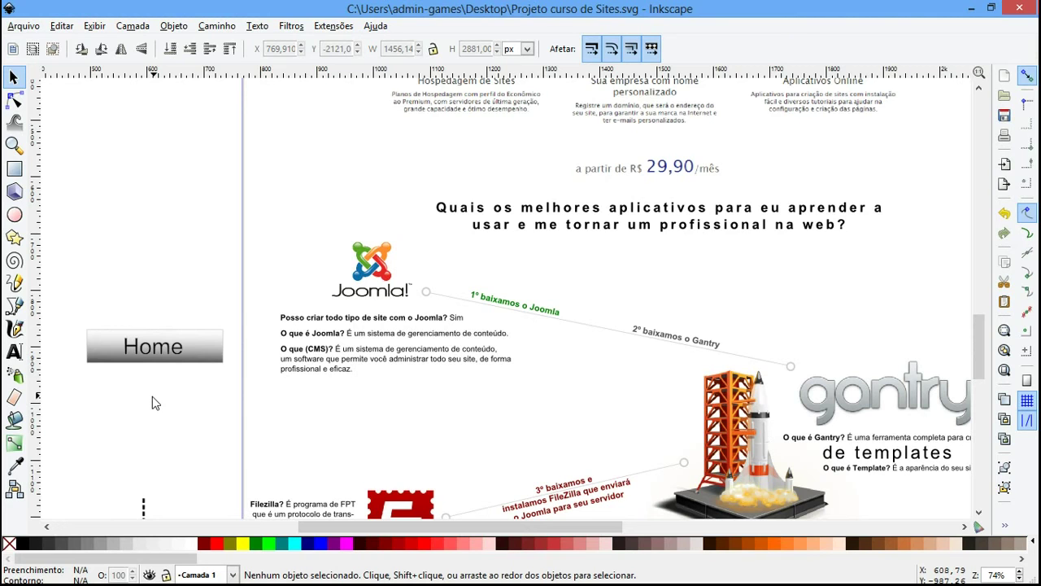
- Switch to the Inkscape website in the browser and download the Windows installer of the latest stable version, 0.48.4
{"action": "left_click", "coordinate": [971, 7]}
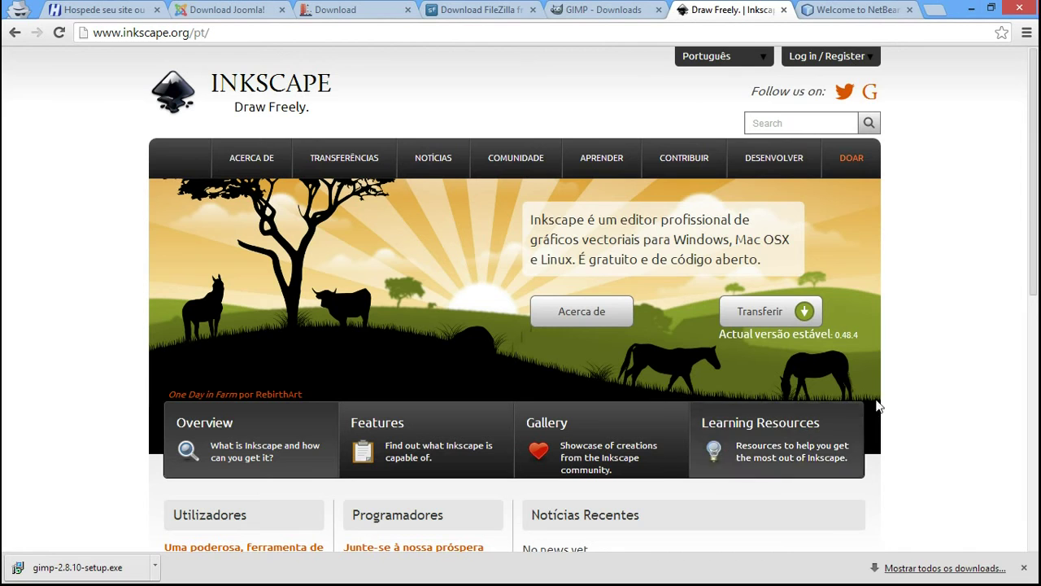
{"action": "left_click_drag", "start_coordinate": [1037, 183], "coordinate": [1037, 189]}
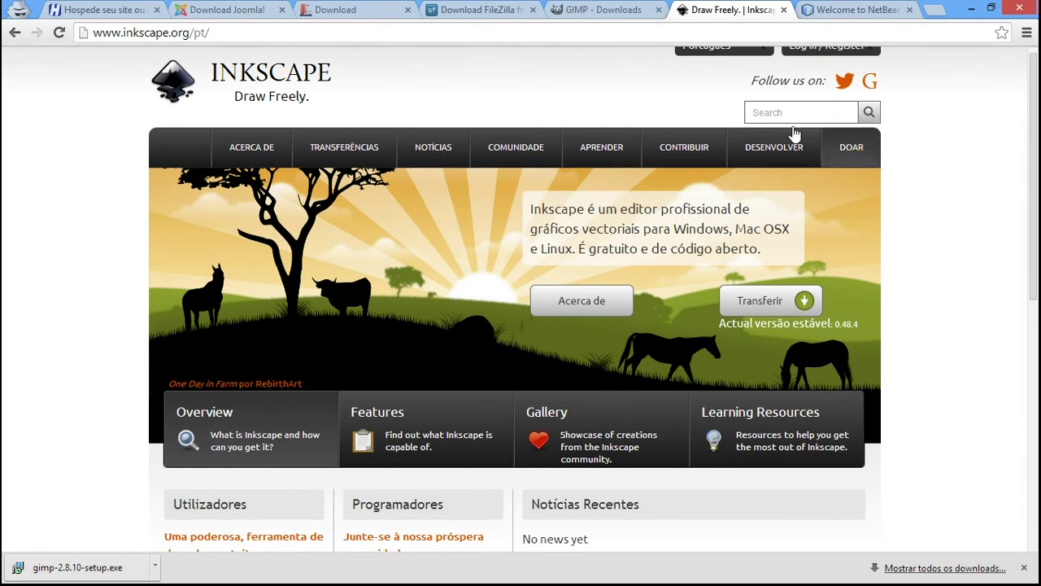
{"action": "mouse_move", "coordinate": [348, 145]}
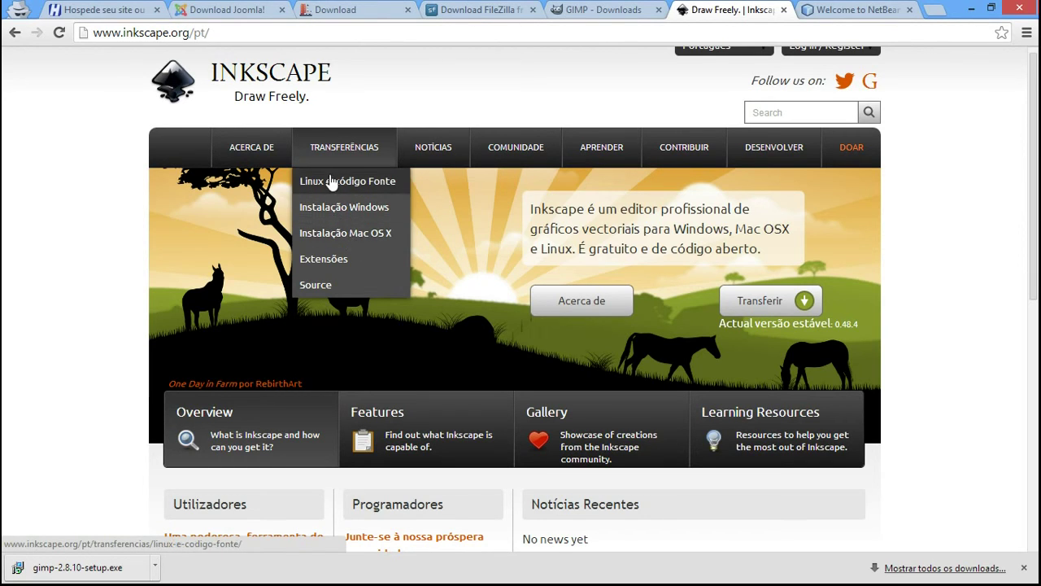
{"action": "left_click", "coordinate": [346, 213]}
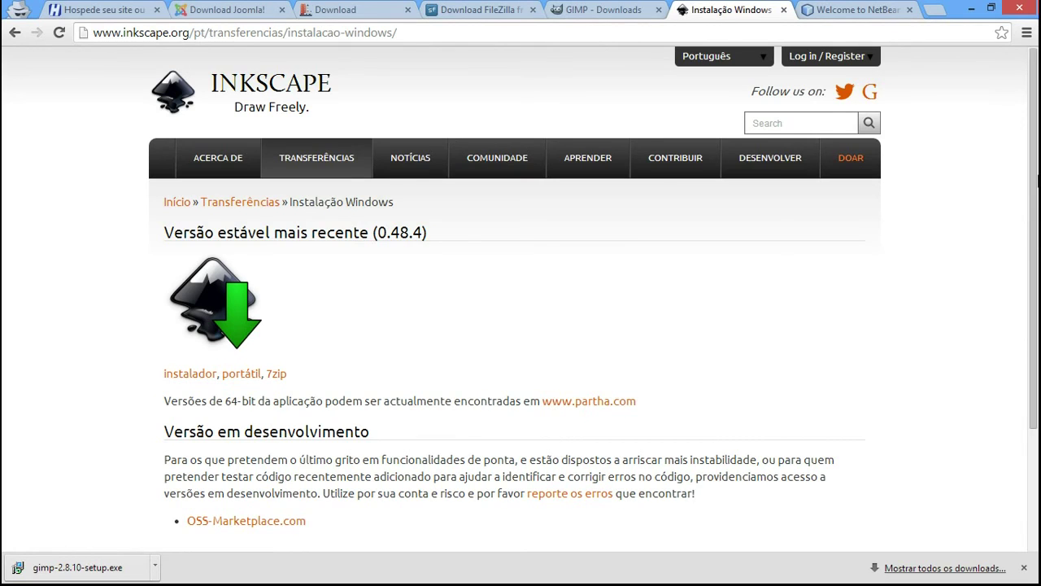
{"action": "scroll", "coordinate": [1038, 179], "scroll_direction": "down", "scroll_amount": 1}
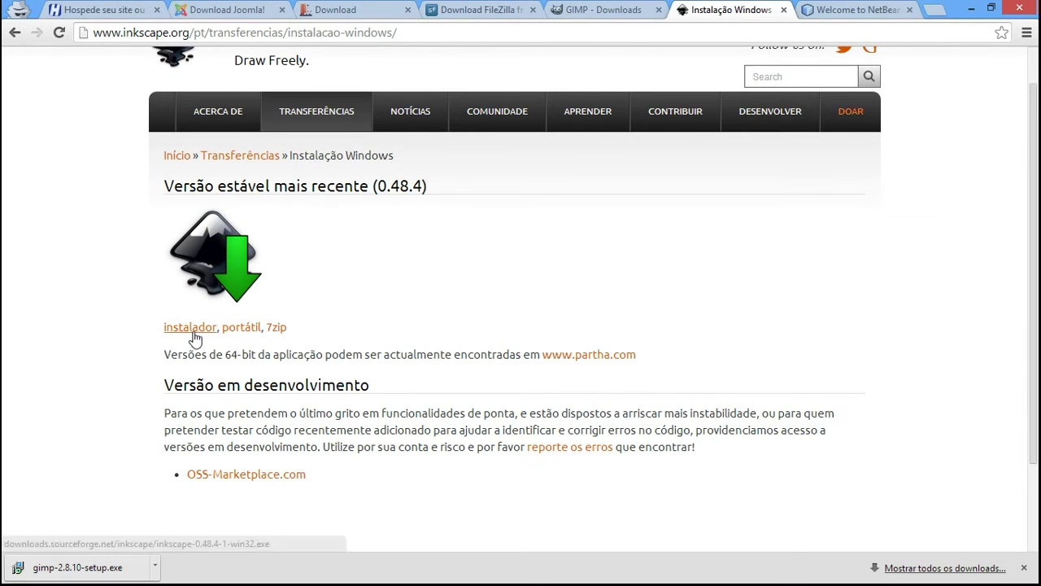
{"action": "left_click", "coordinate": [194, 333]}
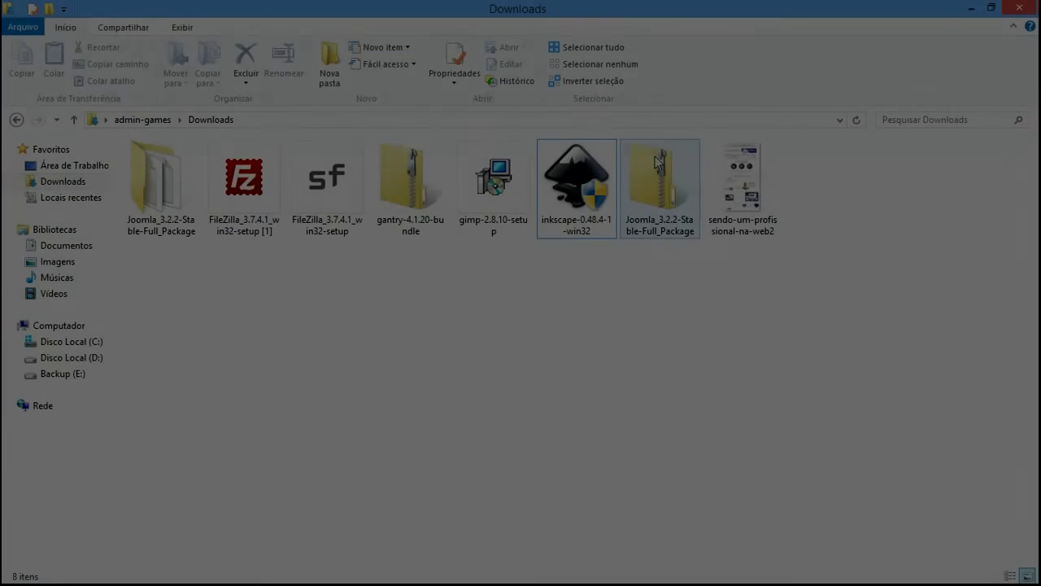
- Run the inkscape-0.48.4-1-win32 installer from the Downloads folder with English as the installer language
{"action": "left_click", "coordinate": [574, 183]}
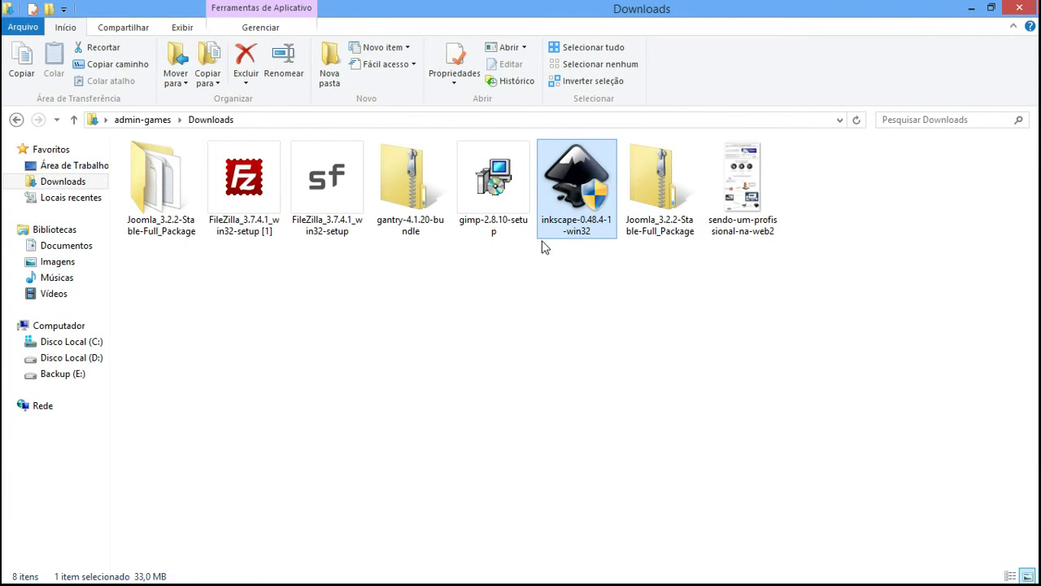
{"action": "mouse_move", "coordinate": [597, 198]}
{"action": "right_click", "coordinate": [585, 200]}
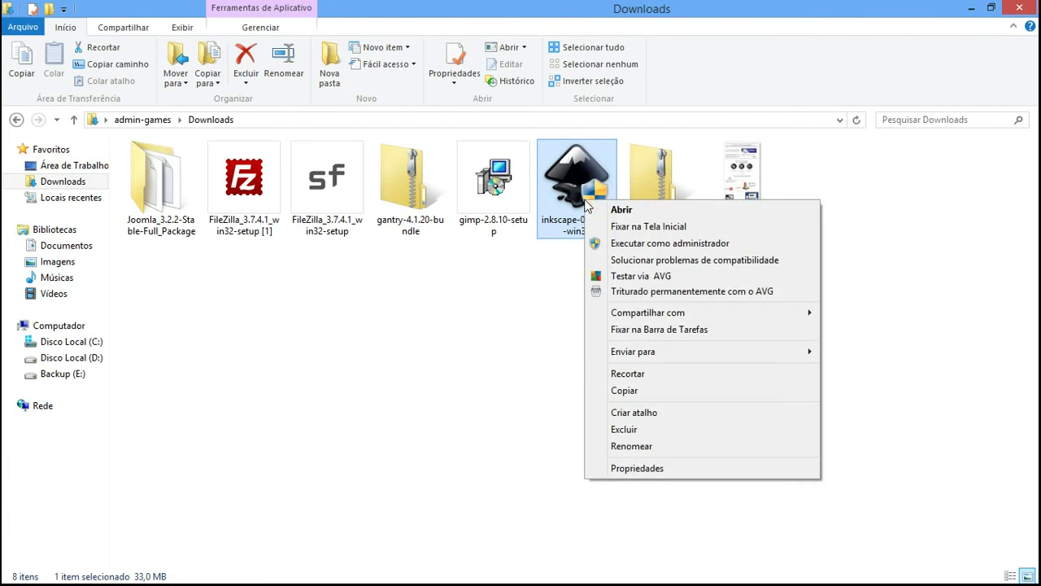
{"action": "left_click", "coordinate": [621, 210]}
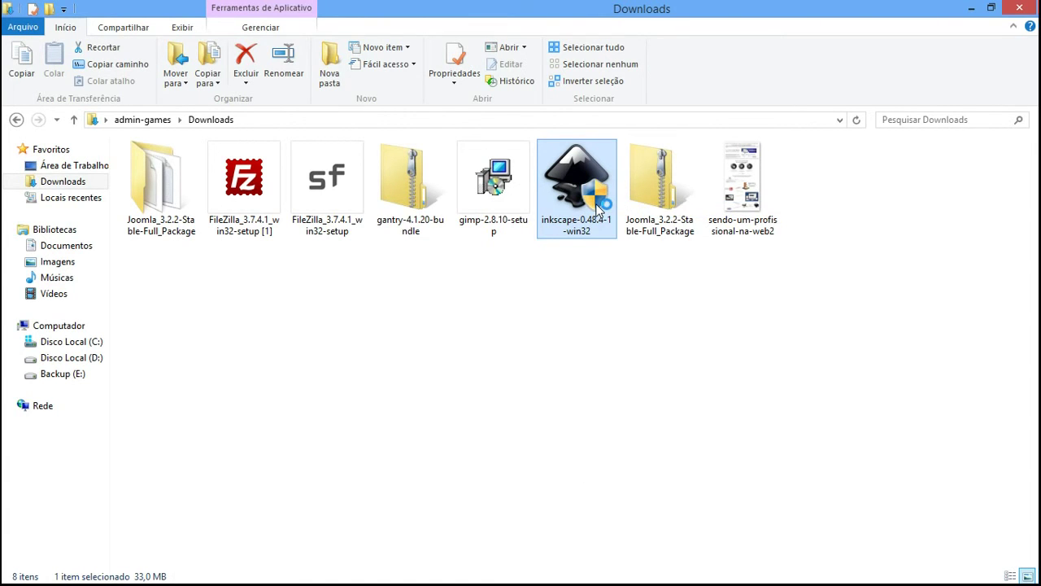
{"action": "left_click", "coordinate": [504, 307]}
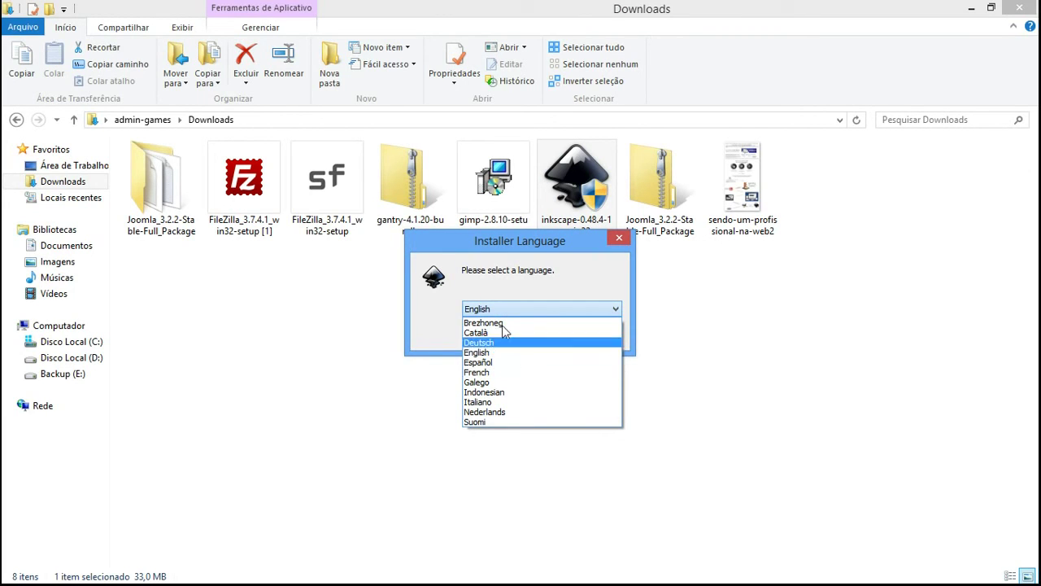
{"action": "left_click", "coordinate": [515, 275]}
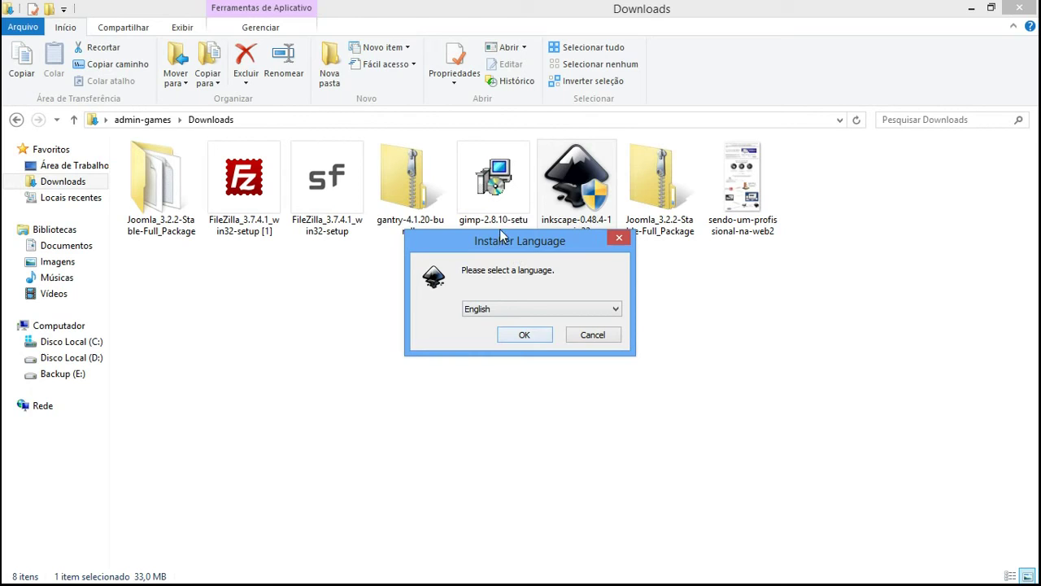
{"action": "left_click", "coordinate": [524, 334]}
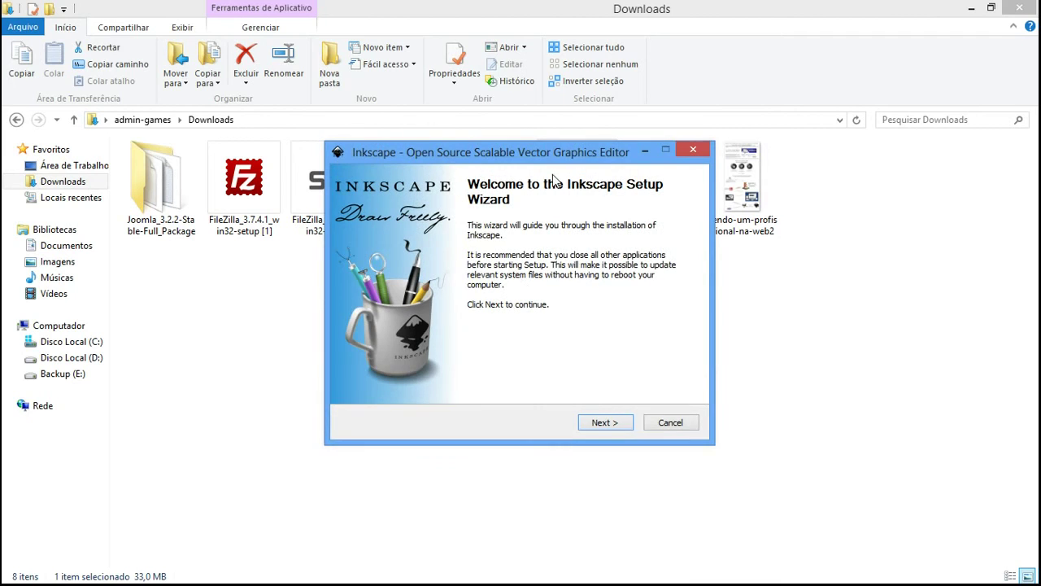
- Continue past the setup wizard's welcome page and the GNU General Public License page
{"action": "left_click", "coordinate": [598, 424]}
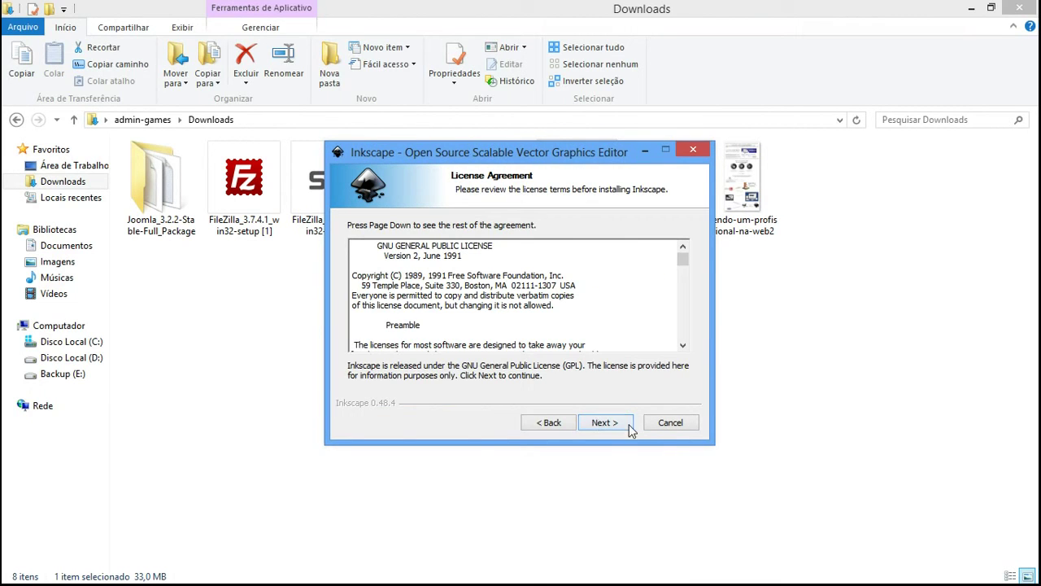
{"action": "left_click_drag", "start_coordinate": [376, 245], "coordinate": [529, 246]}
{"action": "left_click", "coordinate": [512, 252]}
{"action": "left_click", "coordinate": [597, 424]}
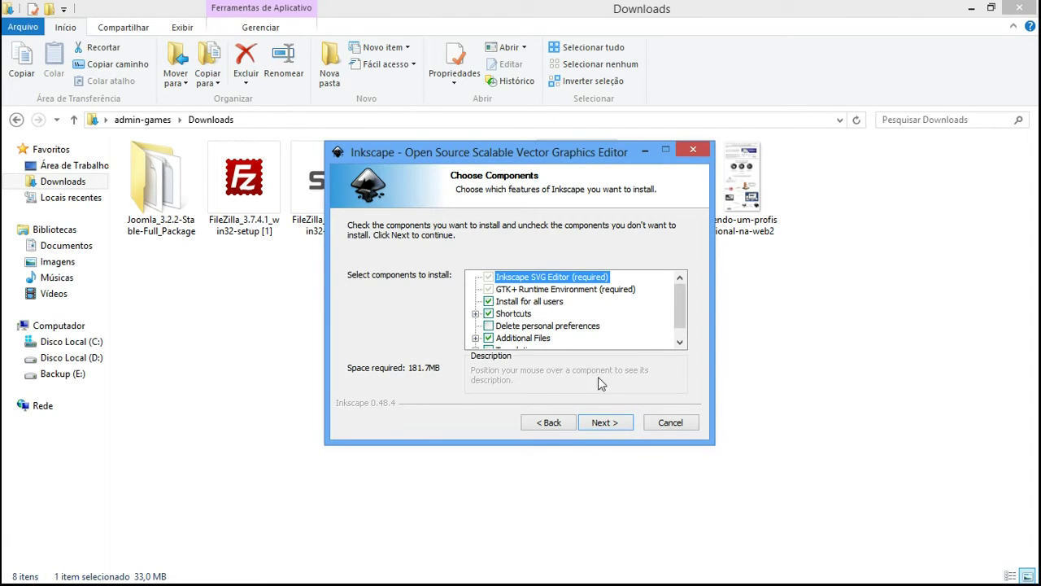
- Add the Translations component to the Inkscape installation and continue to the install location
{"action": "scroll", "coordinate": [681, 298], "scroll_direction": "down", "scroll_amount": 1}
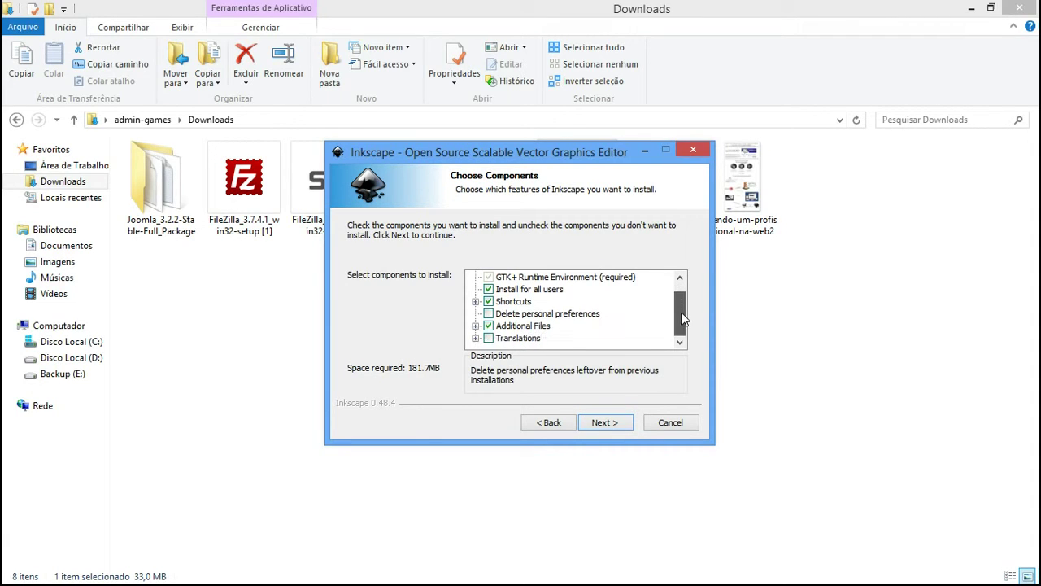
{"action": "left_click", "coordinate": [489, 338]}
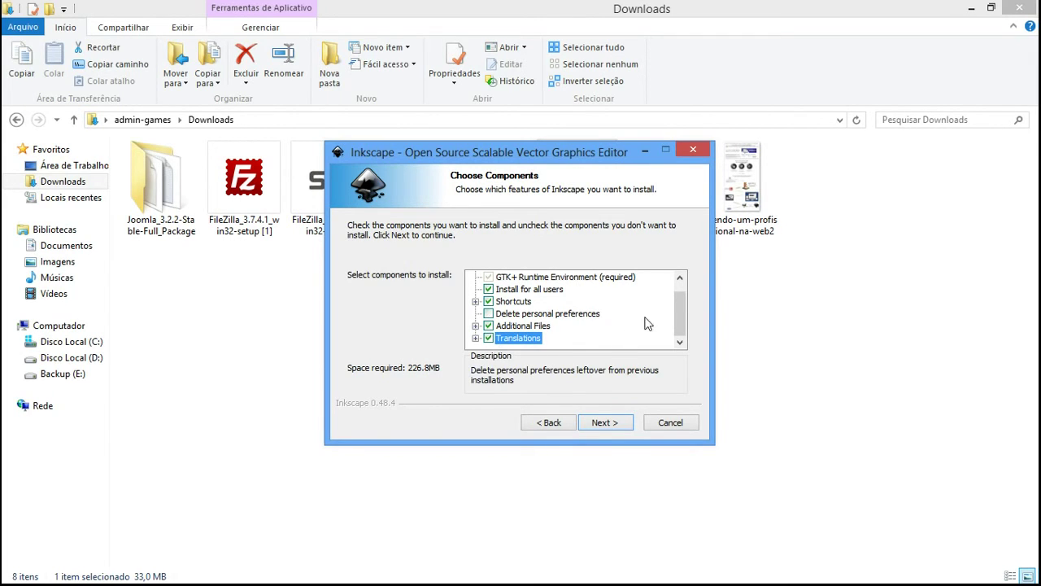
{"action": "scroll", "coordinate": [681, 324], "scroll_direction": "up", "scroll_amount": 1}
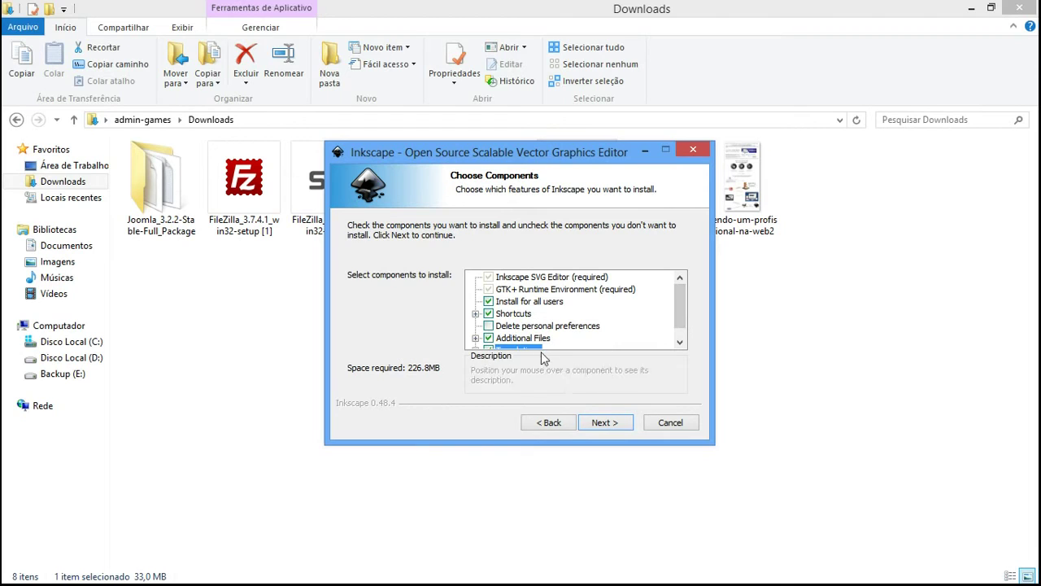
{"action": "left_click", "coordinate": [592, 426]}
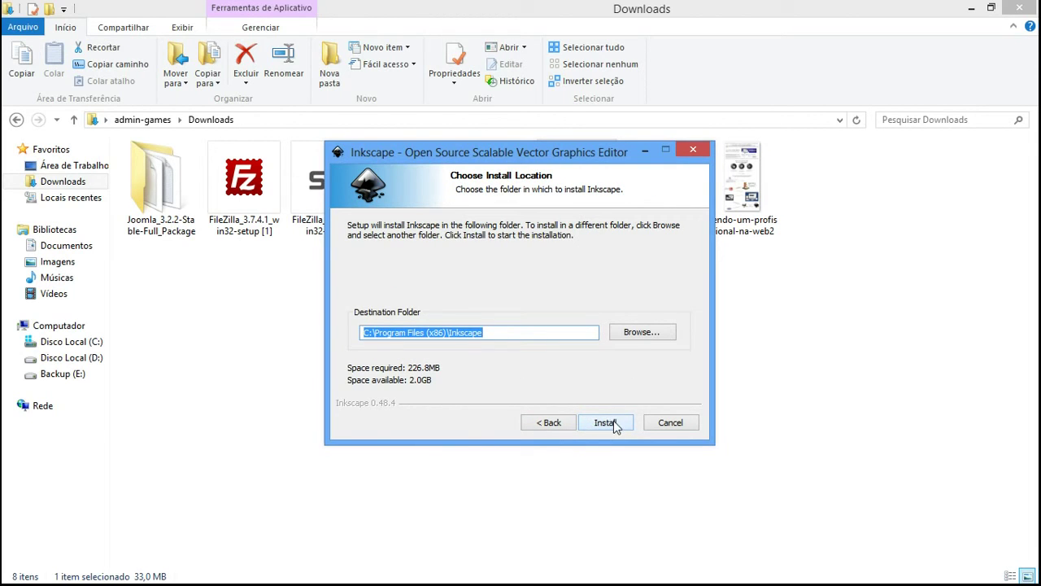
- Install Inkscape into C:\Program Files (x86)\Inkscape with the installation details shown, and finish the setup wizard
{"action": "left_click", "coordinate": [606, 423]}
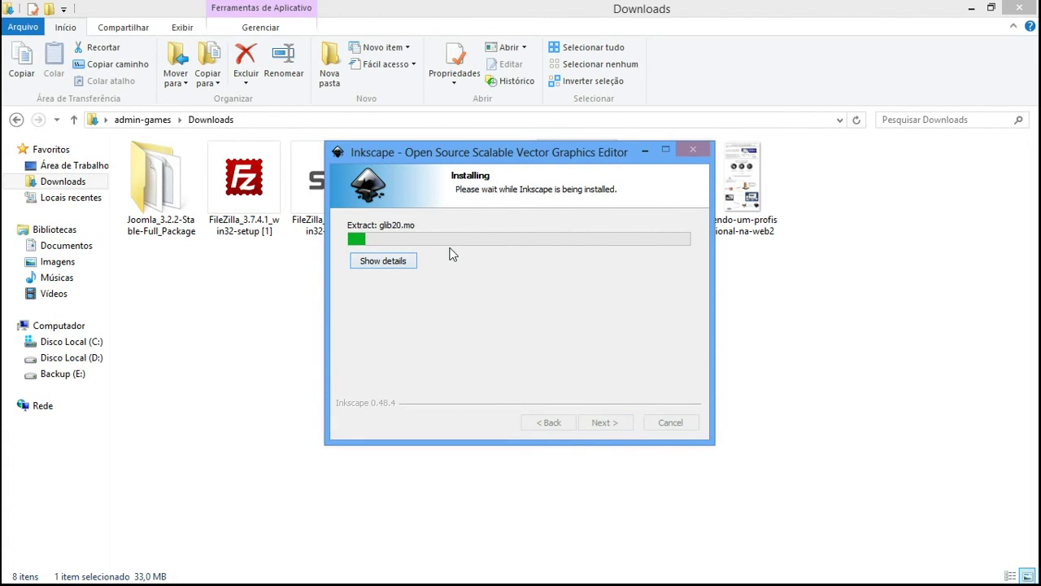
{"action": "left_click", "coordinate": [405, 261]}
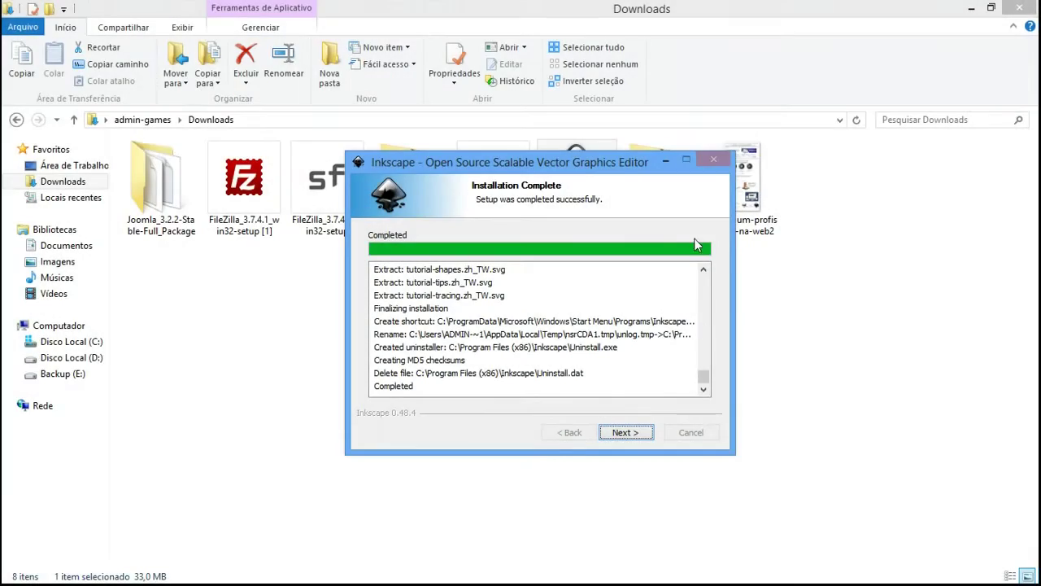
{"action": "left_click", "coordinate": [626, 433]}
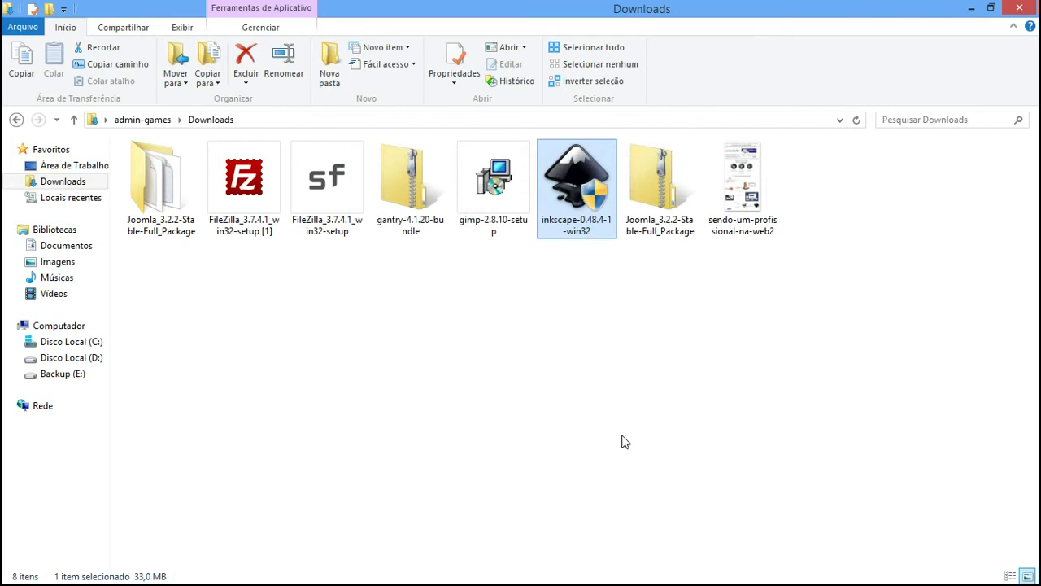
{"action": "left_click", "coordinate": [603, 382]}
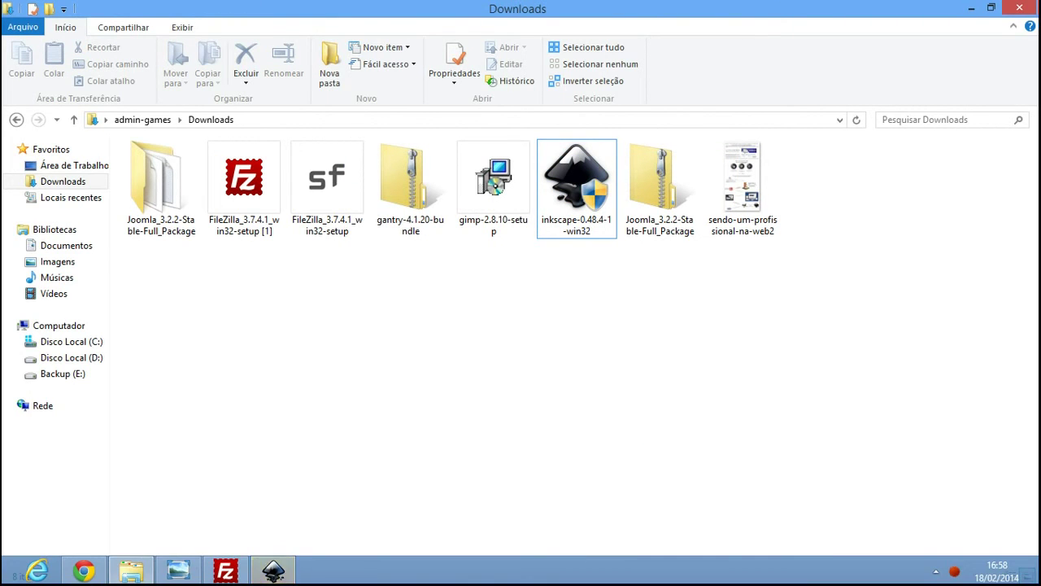
- Switch to a new Inkscape document, add the 40 px Sans text "Instituto Educacional Guarapa" on the page, and shift it left about 21 px
{"action": "left_click", "coordinate": [435, 88]}
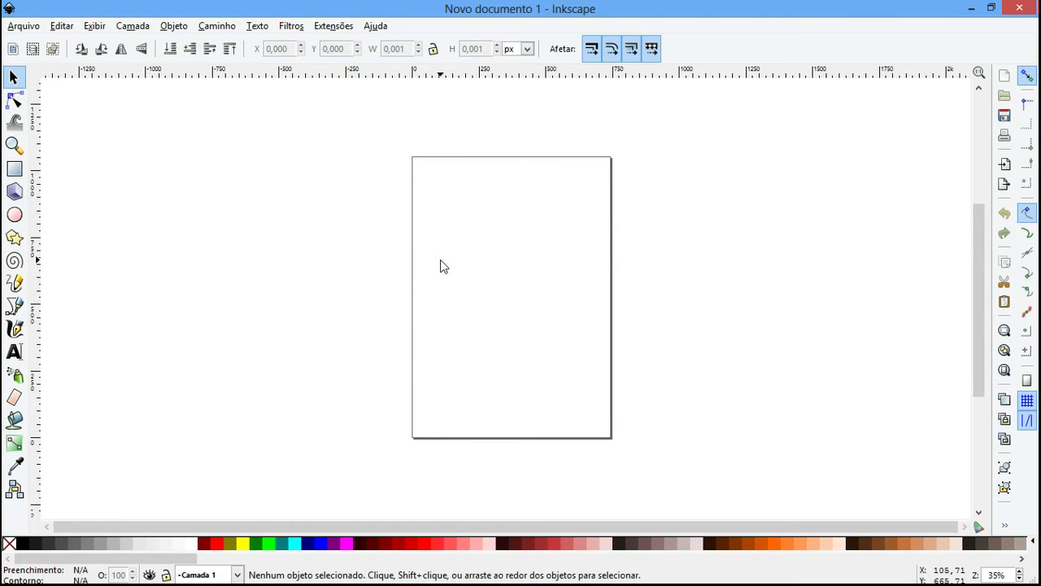
{"action": "key", "text": "plus"}
{"action": "key", "text": "plus"}
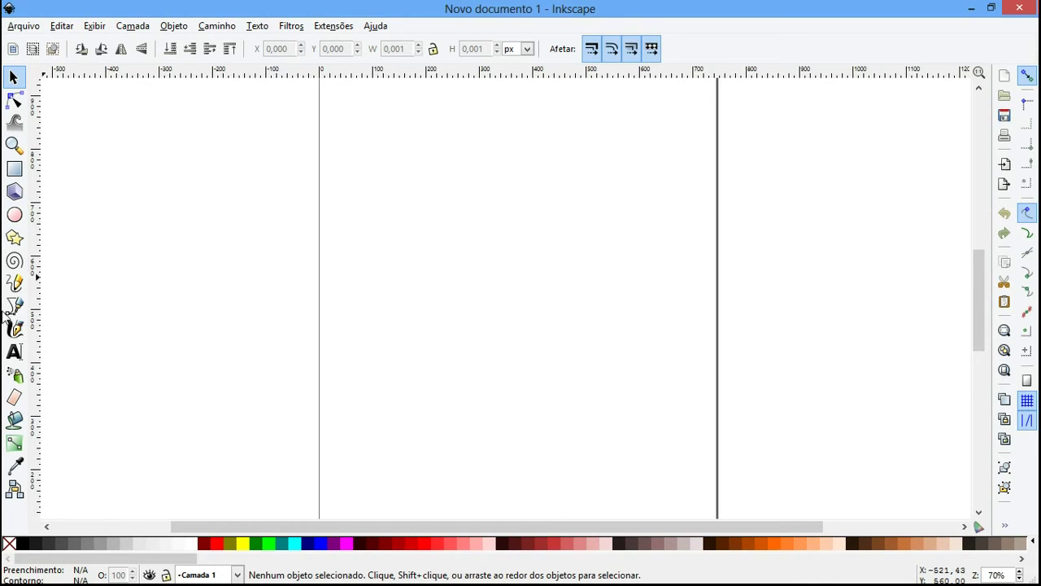
{"action": "left_click", "coordinate": [15, 353]}
{"action": "left_click", "coordinate": [377, 285]}
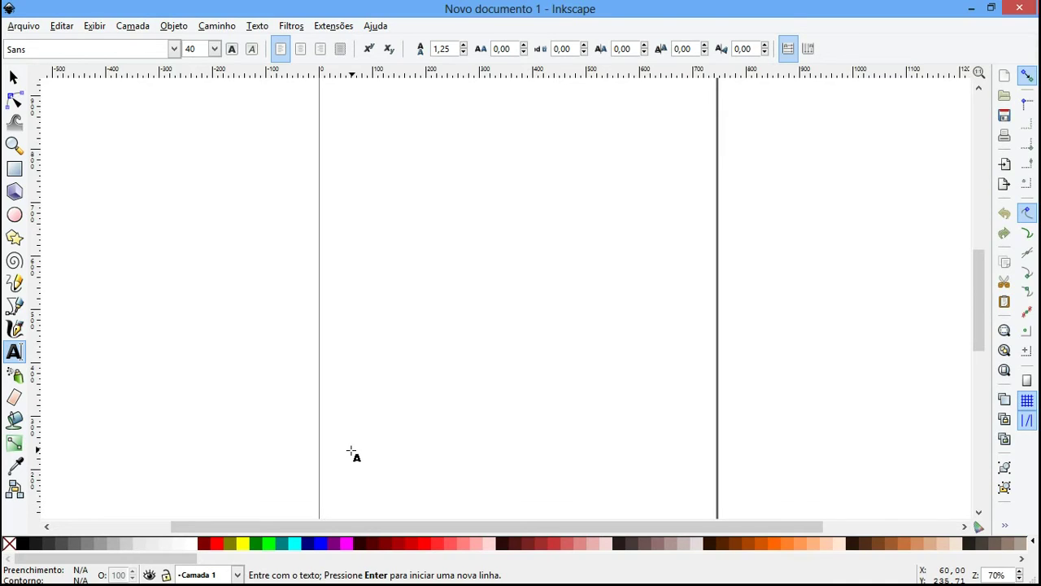
{"action": "type", "text": "Instituto Educacional Guarapa"}
{"action": "key", "text": "F1"}
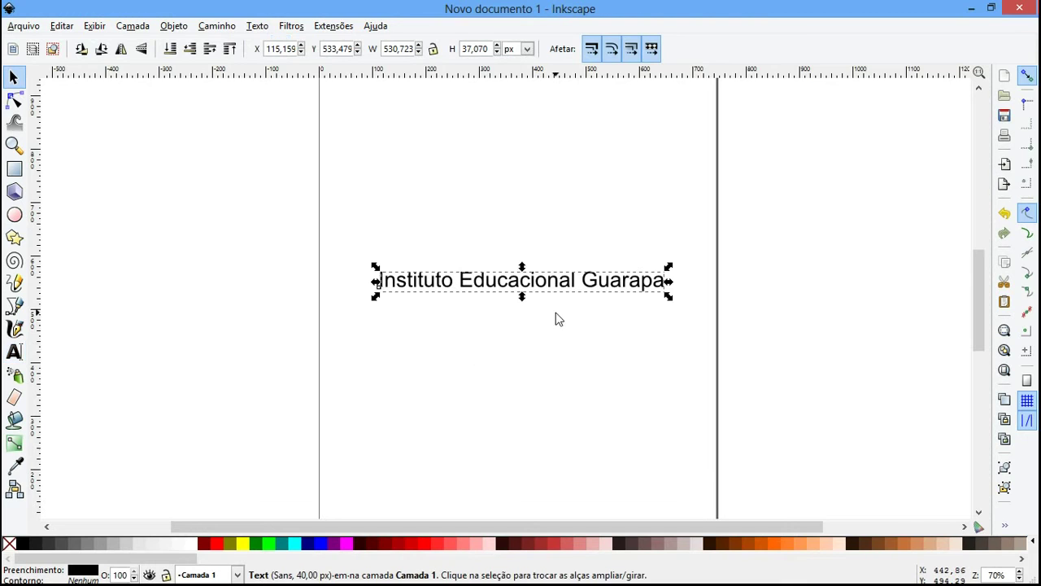
{"action": "scroll", "coordinate": [533, 270], "scroll_direction": "up", "scroll_amount": 1}
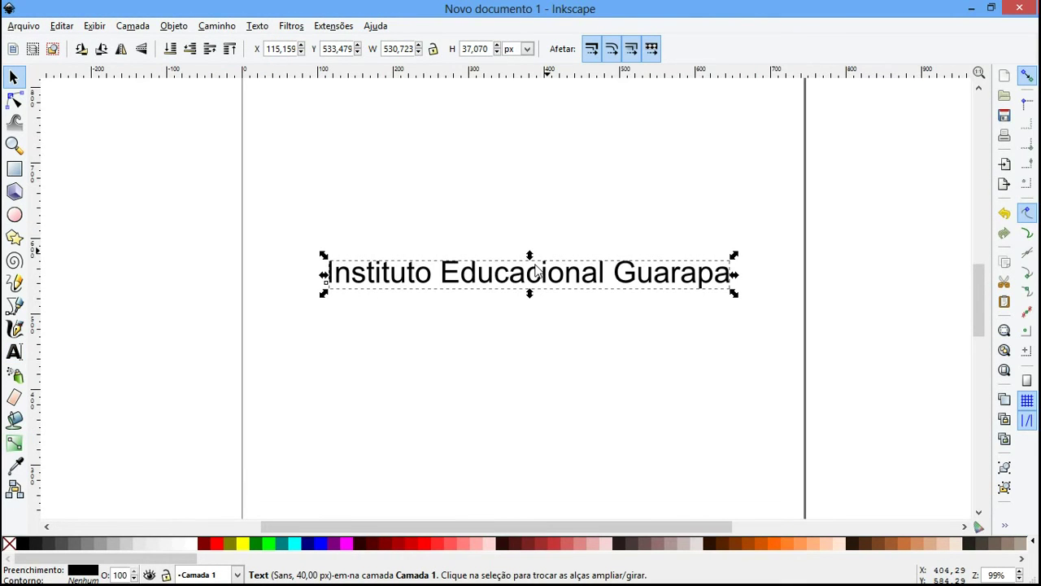
{"action": "left_click_drag", "start_coordinate": [550, 291], "coordinate": [534, 291]}
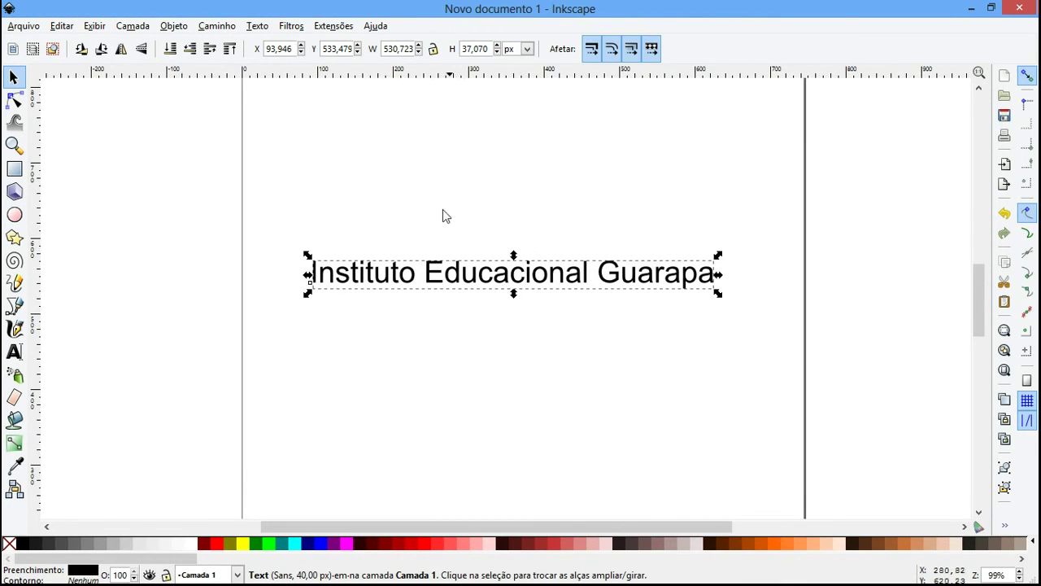
- Try bold on all of the "Instituto Educacional Guarapa" text and recolour the text dark red
{"action": "double_click", "coordinate": [429, 275]}
{"action": "key", "text": "ctrl+a"}
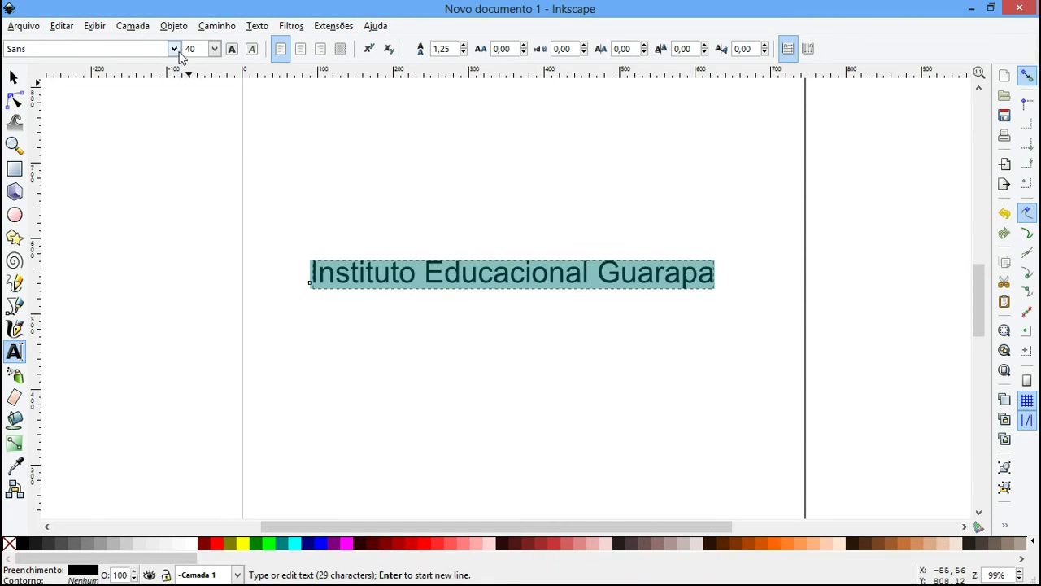
{"action": "left_click", "coordinate": [174, 49]}
{"action": "left_click", "coordinate": [175, 50]}
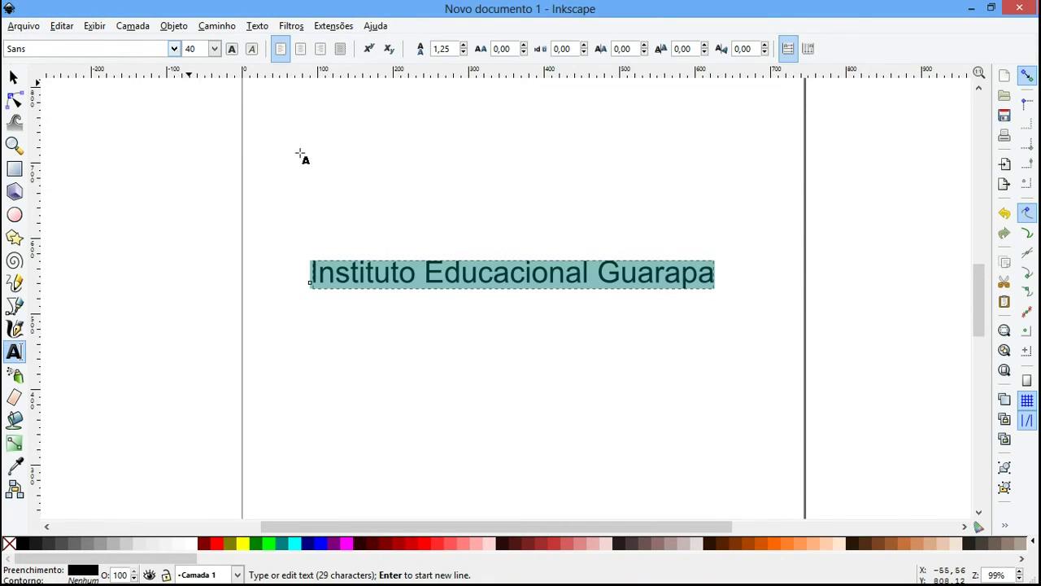
{"action": "left_click", "coordinate": [232, 50]}
{"action": "left_click", "coordinate": [232, 52]}
{"action": "left_click", "coordinate": [457, 542]}
{"action": "key", "text": "F1"}
{"action": "left_click", "coordinate": [489, 543]}
{"action": "left_click", "coordinate": [525, 544]}
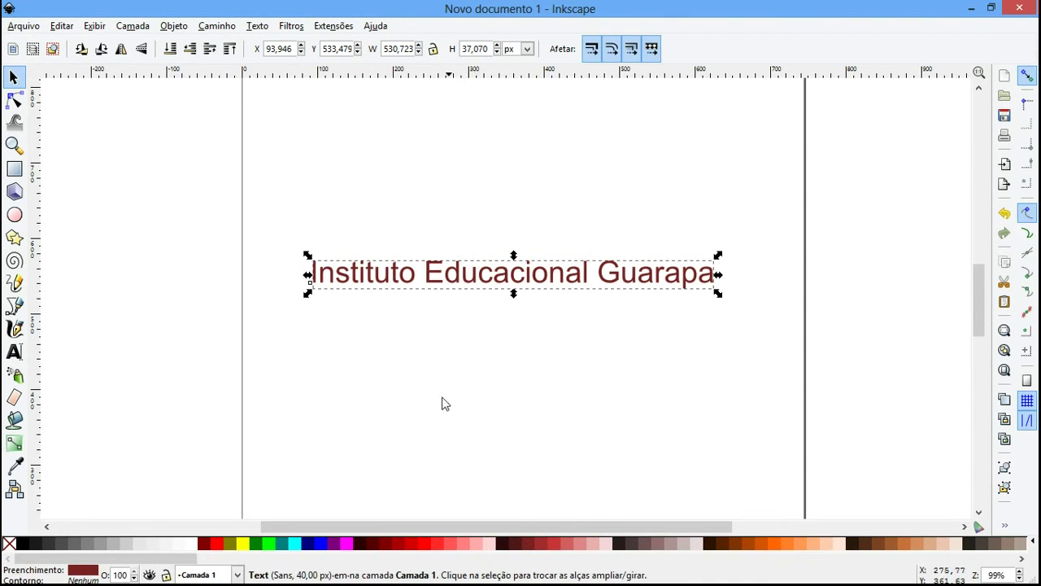
- Apply a roughly vertical linear gradient to the "Instituto Educacional Guarapa" text with the Gradient tool
{"action": "left_click", "coordinate": [14, 444]}
{"action": "left_click_drag", "start_coordinate": [532, 353], "coordinate": [523, 299]}
{"action": "key", "text": "F1"}
{"action": "left_click", "coordinate": [521, 330]}
{"action": "left_click", "coordinate": [553, 279]}
{"action": "key", "text": "minus"}
{"action": "key", "text": "minus"}
{"action": "key", "text": "minus"}
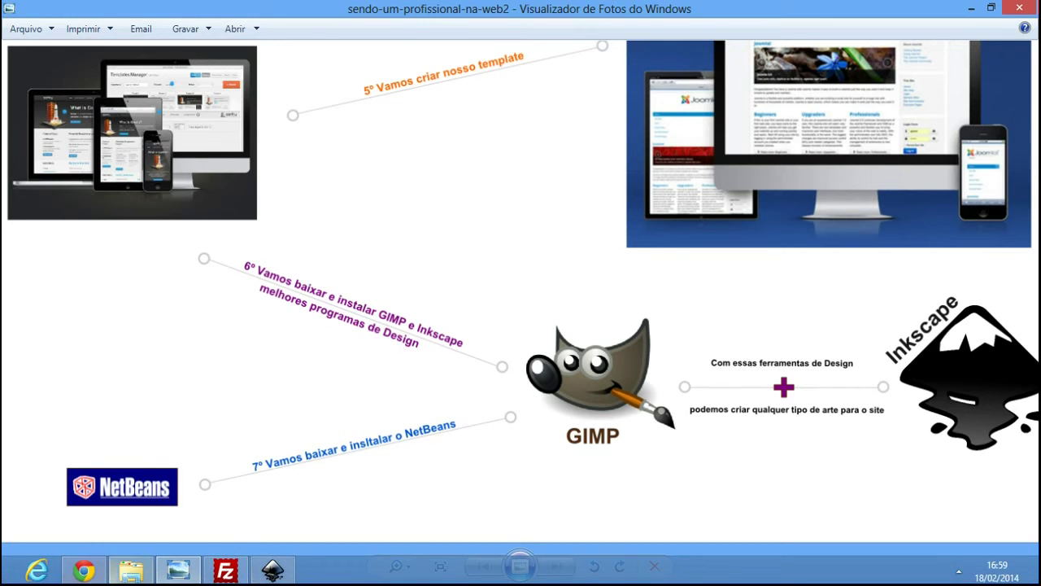
- Switch to Chrome and bring up the NetBeans website
{"action": "left_click", "coordinate": [83, 569]}
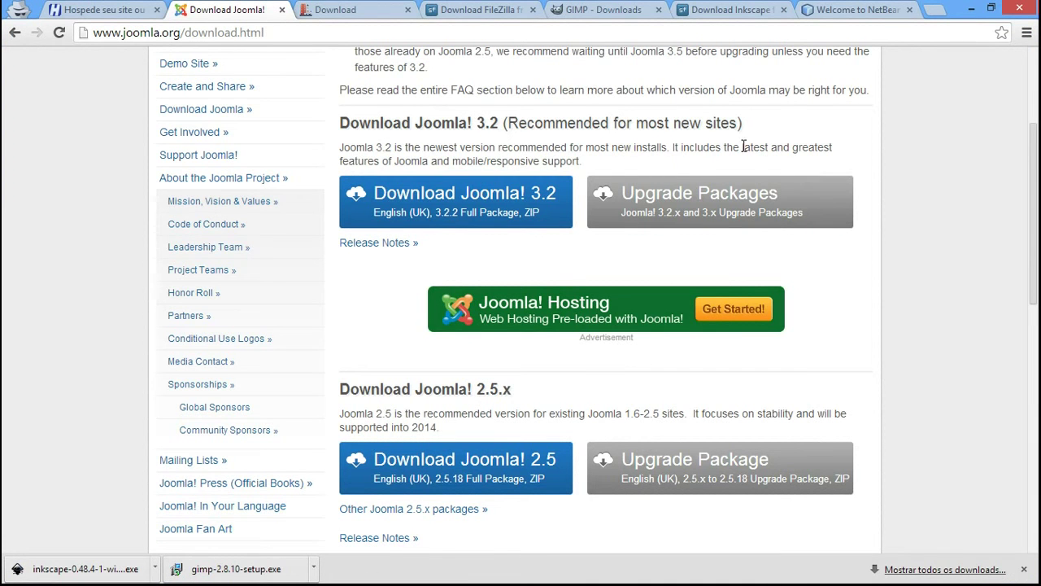
{"action": "left_click", "coordinate": [854, 10]}
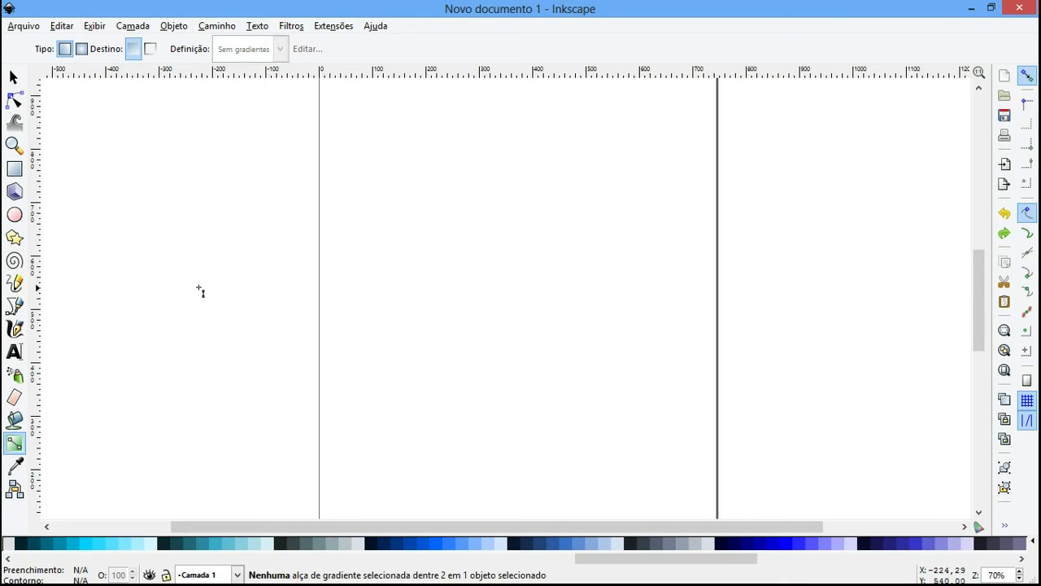
- Draw a rectangle about 440 px high on the Inkscape page and give it a vertical linear gradient fading downward
{"action": "left_click", "coordinate": [18, 170]}
{"action": "left_click_drag", "start_coordinate": [340, 242], "coordinate": [635, 476]}
{"action": "key", "text": "g"}
{"action": "left_click_drag", "start_coordinate": [491, 239], "coordinate": [492, 410]}
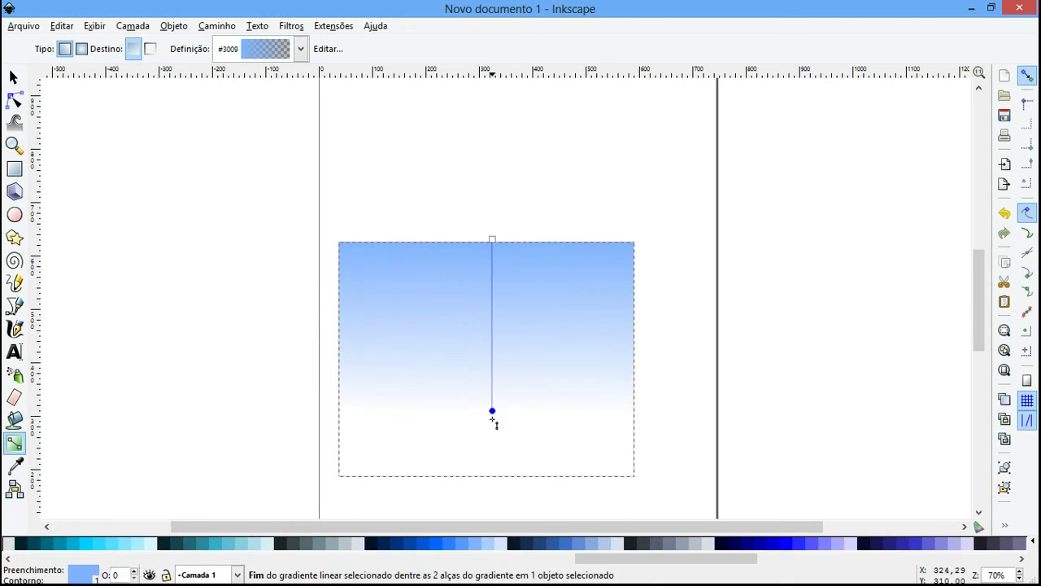
- Recolour the upper stop of the rectangle's gradient bright blue
{"action": "left_click", "coordinate": [491, 239]}
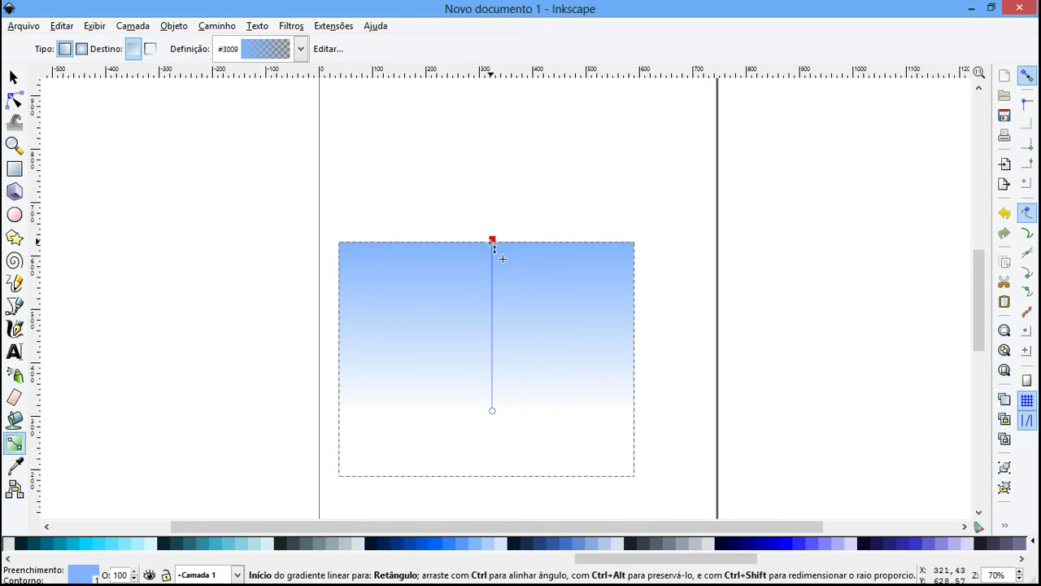
{"action": "left_click", "coordinate": [512, 545]}
{"action": "left_click", "coordinate": [527, 545]}
{"action": "left_click", "coordinate": [437, 545]}
{"action": "left_click", "coordinate": [399, 544]}
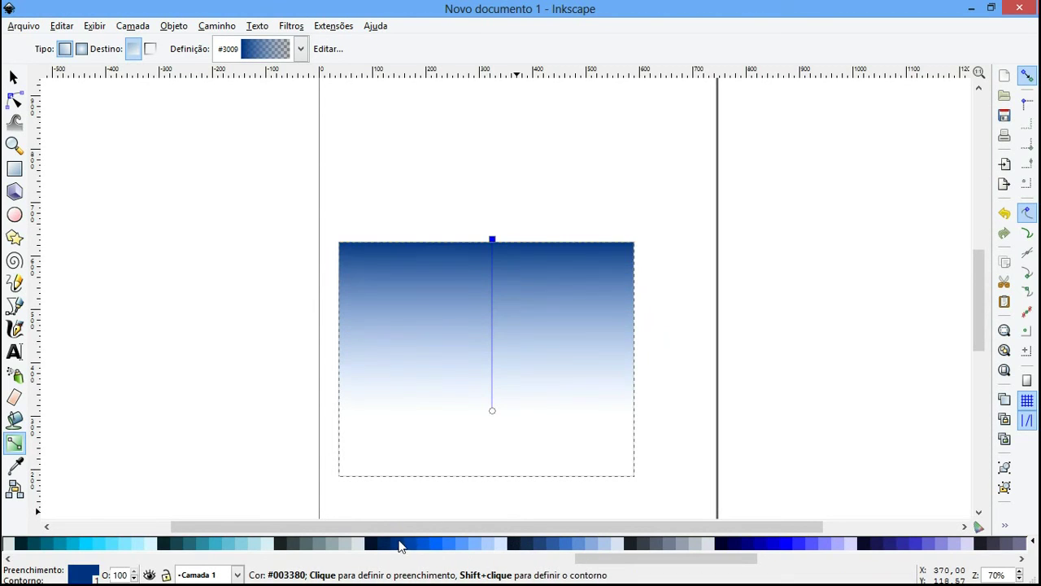
{"action": "left_click", "coordinate": [437, 544]}
- Recolour the lower stop of the rectangle's gradient white
{"action": "left_click", "coordinate": [492, 410]}
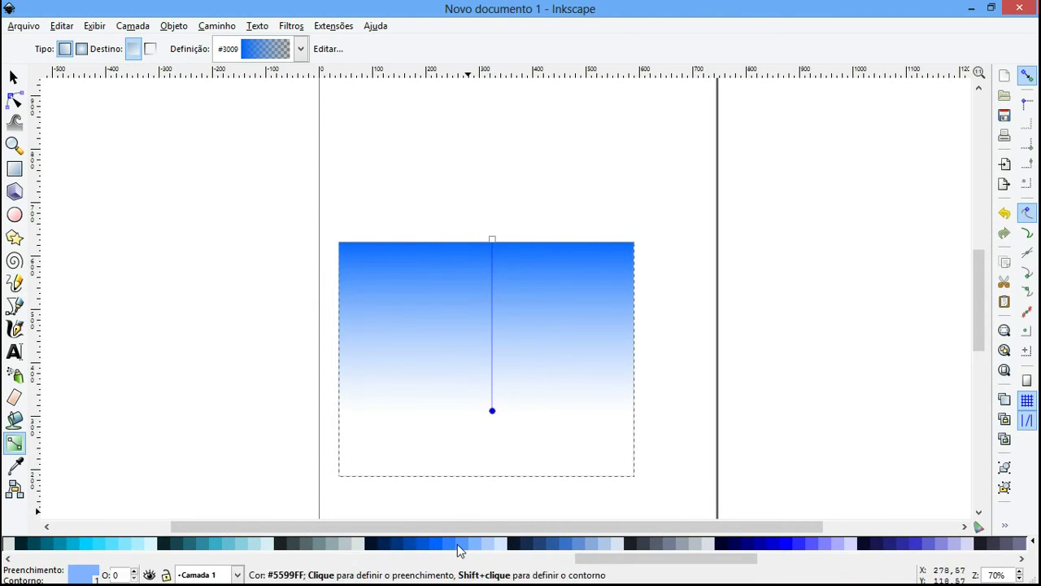
{"action": "left_click", "coordinate": [486, 545]}
{"action": "left_click", "coordinate": [498, 545]}
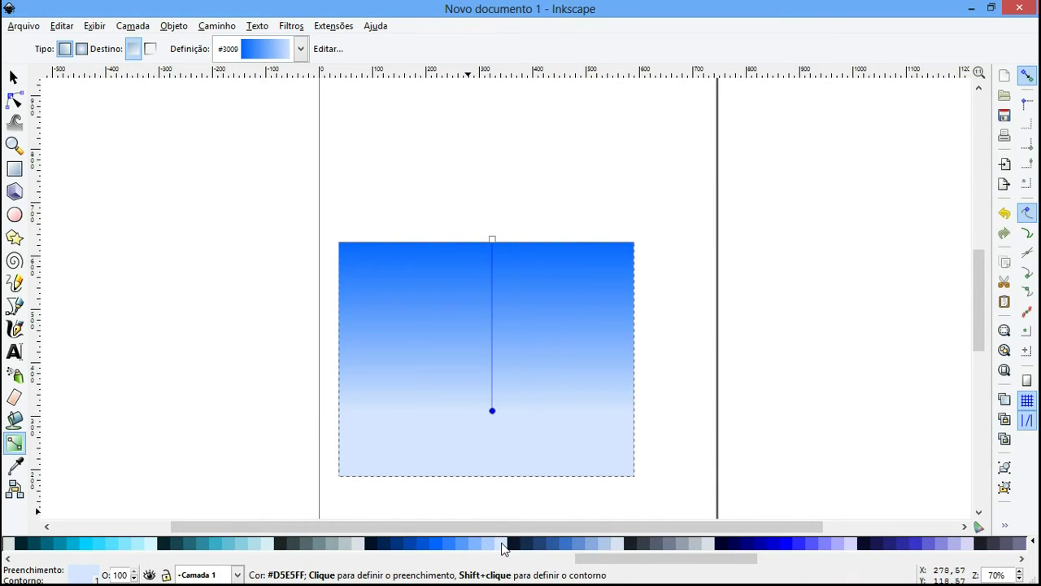
{"action": "left_click_drag", "start_coordinate": [629, 558], "coordinate": [63, 565]}
{"action": "left_click", "coordinate": [192, 543]}
- Move the gradient rectangle up on the page and narrow it to a strip about 45 px wide
{"action": "key", "text": "s"}
{"action": "left_click", "coordinate": [749, 346]}
{"action": "left_click_drag", "start_coordinate": [539, 377], "coordinate": [543, 325]}
{"action": "left_click_drag", "start_coordinate": [644, 321], "coordinate": [370, 331]}
{"action": "left_click", "coordinate": [434, 497]}
{"action": "left_click_drag", "start_coordinate": [423, 469], "coordinate": [320, 162]}
{"action": "left_click", "coordinate": [434, 310]}
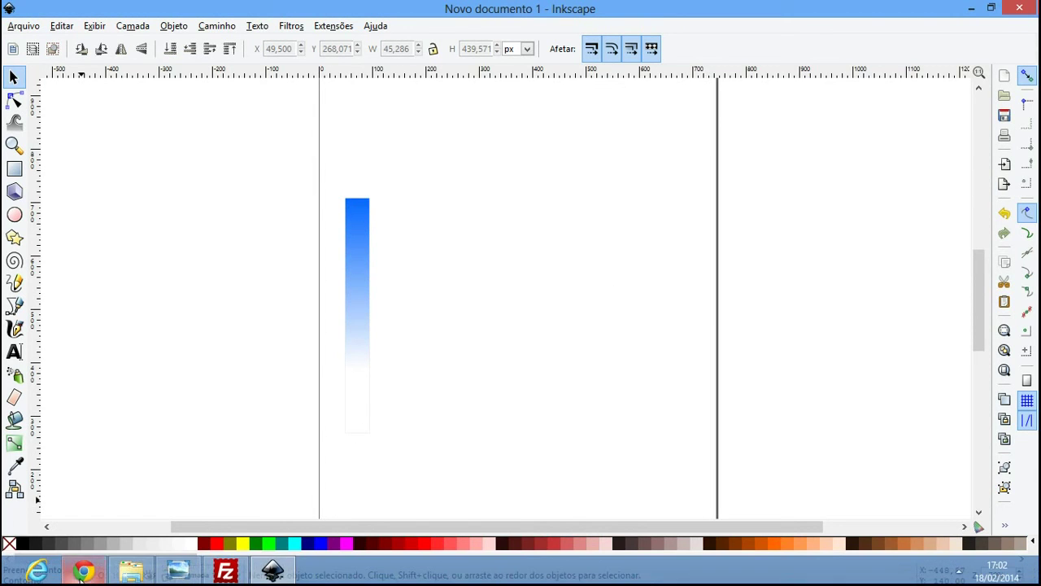
- Switch to Chrome, go to the NetBeans IDE 7.4 download page, and download the HTML5 & PHP distribution for Windows
{"action": "left_click", "coordinate": [81, 574]}
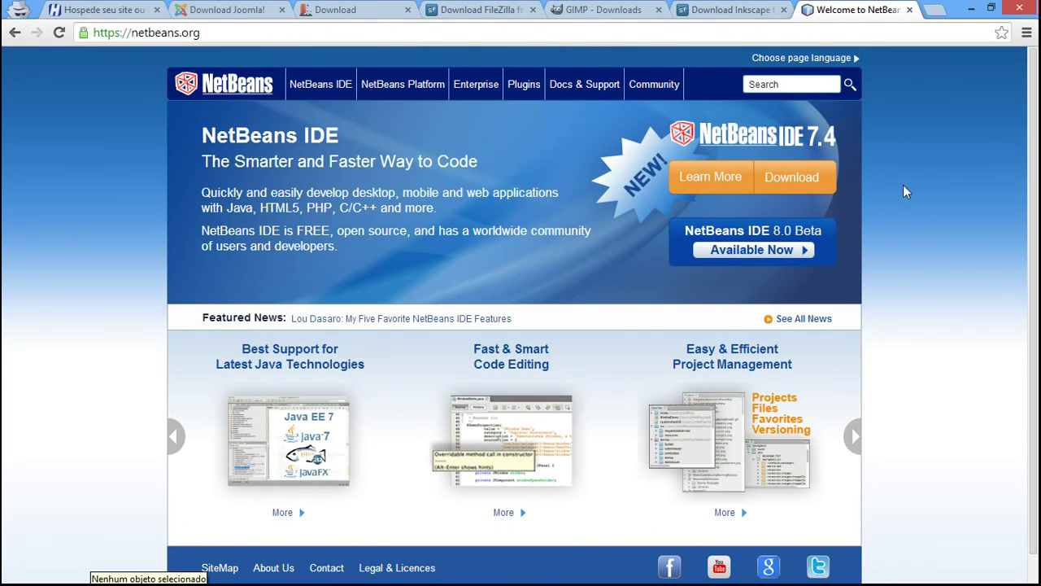
{"action": "left_click", "coordinate": [807, 188]}
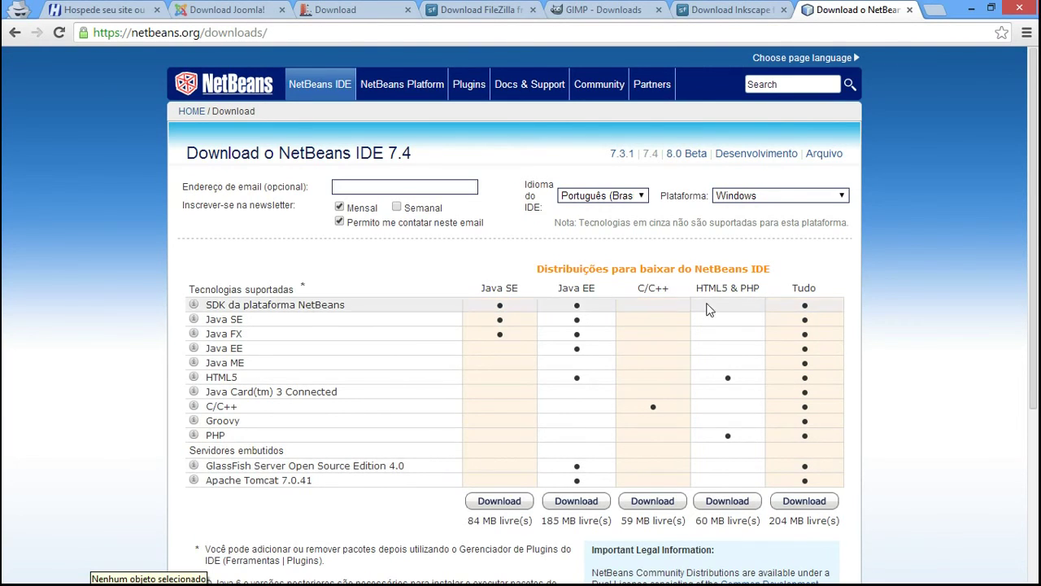
{"action": "left_click_drag", "start_coordinate": [696, 291], "coordinate": [766, 291]}
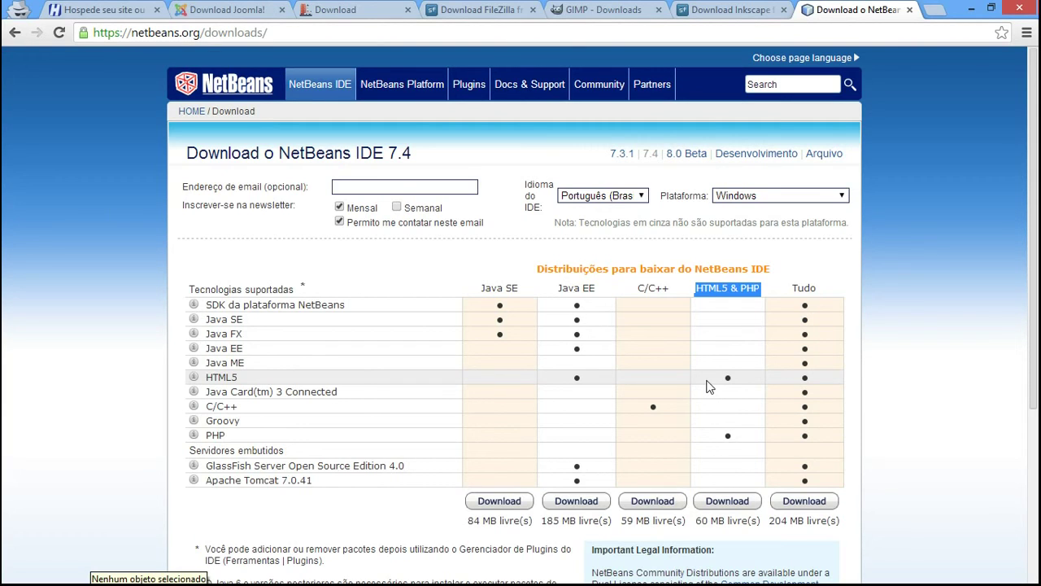
{"action": "left_click_drag", "start_coordinate": [697, 521], "coordinate": [727, 509]}
{"action": "left_click", "coordinate": [724, 504]}
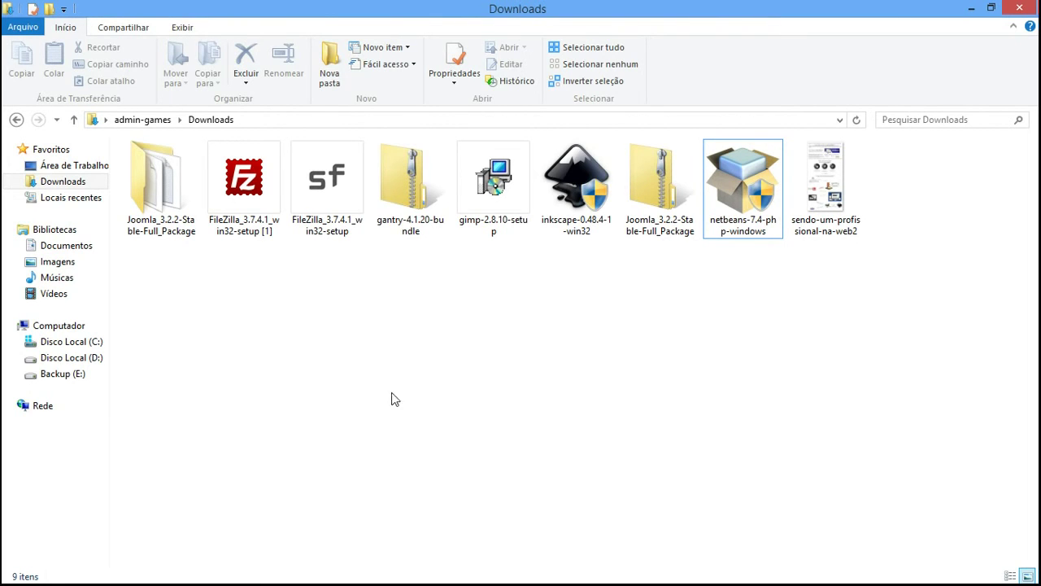
- View the roadmap picture, minimise it, and launch the netbeans-7.4-php-windows installer from the Downloads folder
{"action": "left_click", "coordinate": [194, 574]}
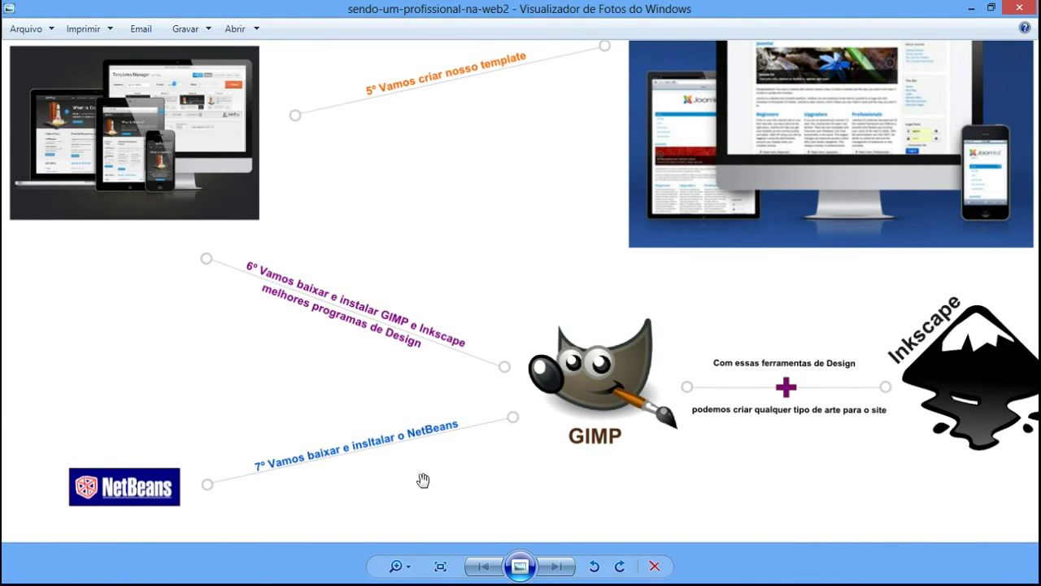
{"action": "left_click", "coordinate": [970, 8]}
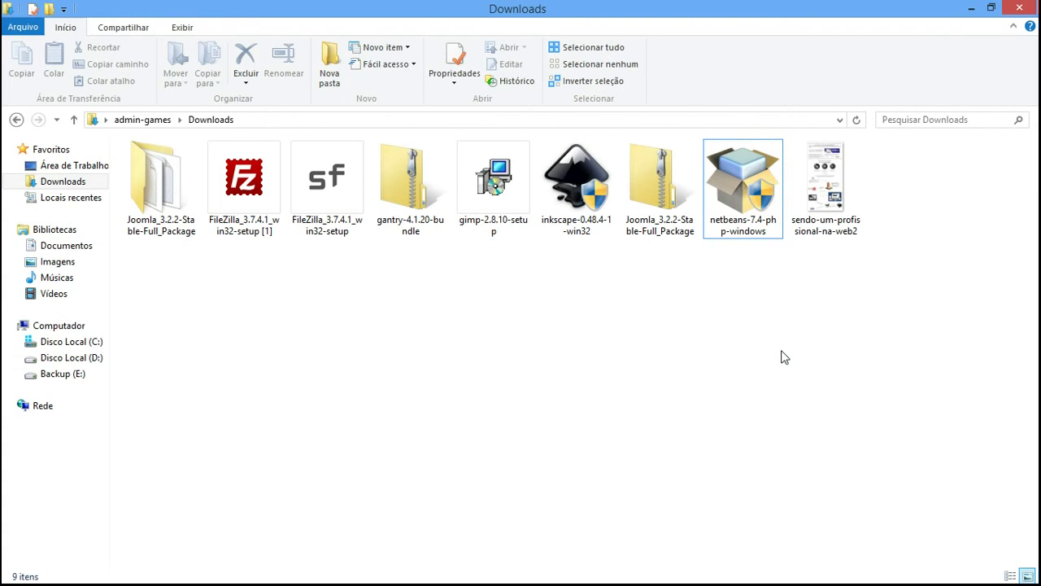
{"action": "left_click", "coordinate": [748, 202]}
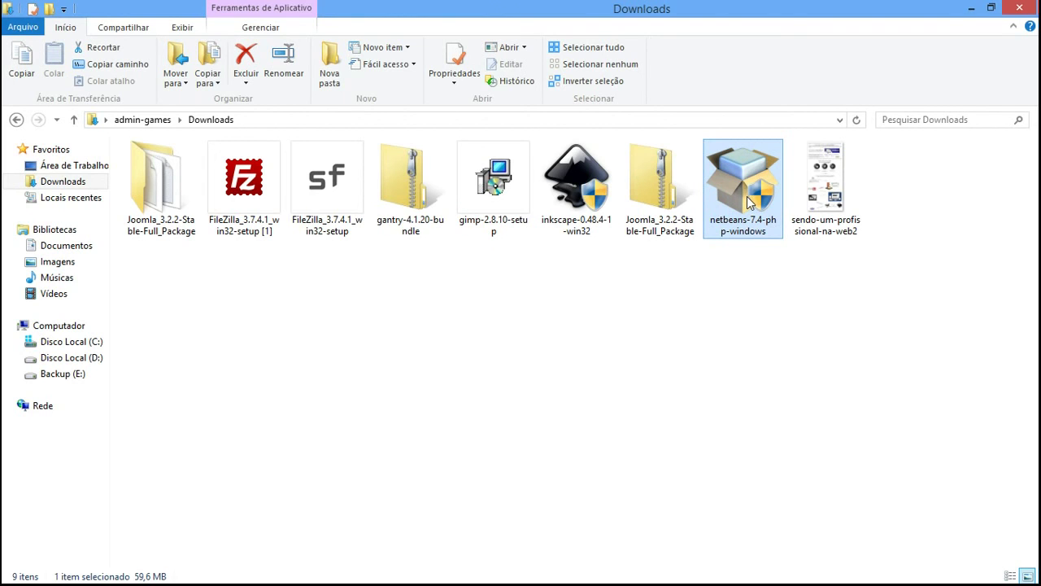
{"action": "right_click", "coordinate": [749, 202]}
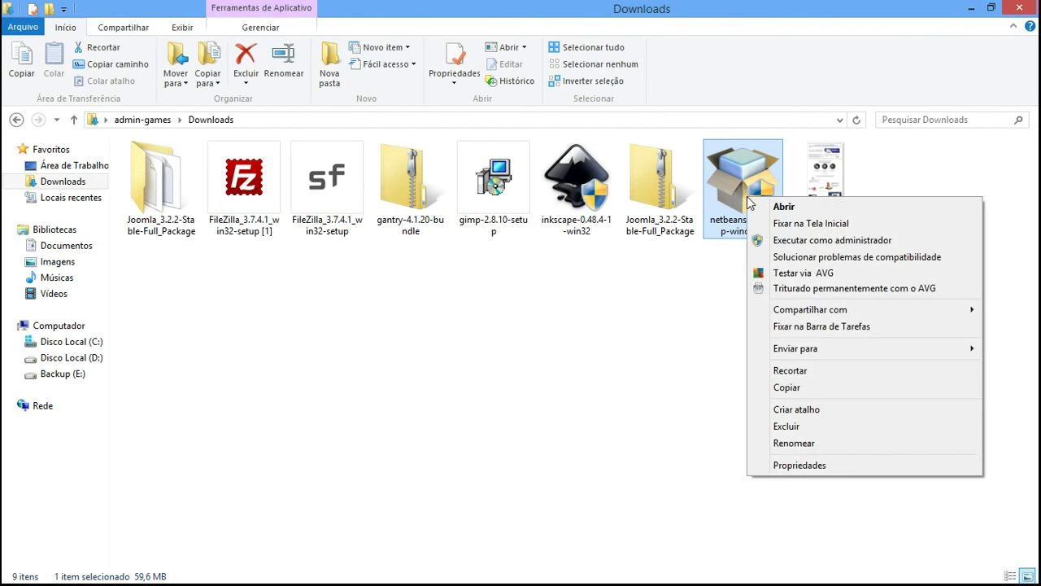
{"action": "left_click", "coordinate": [768, 208]}
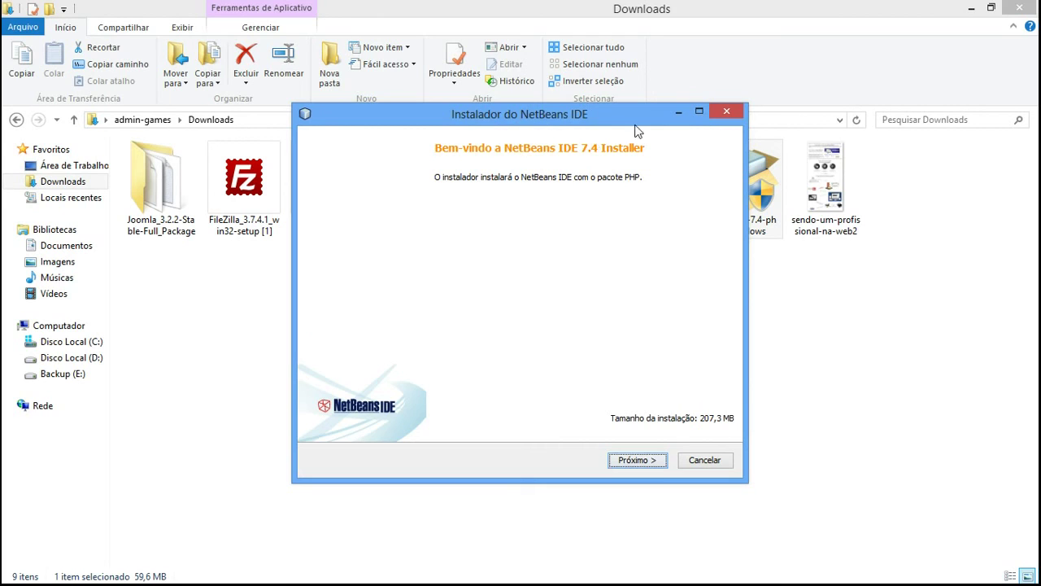
- Continue past the NetBeans installer's welcome page and accept the terms of the license agreement
{"action": "left_click", "coordinate": [639, 460]}
{"action": "left_click", "coordinate": [315, 425]}
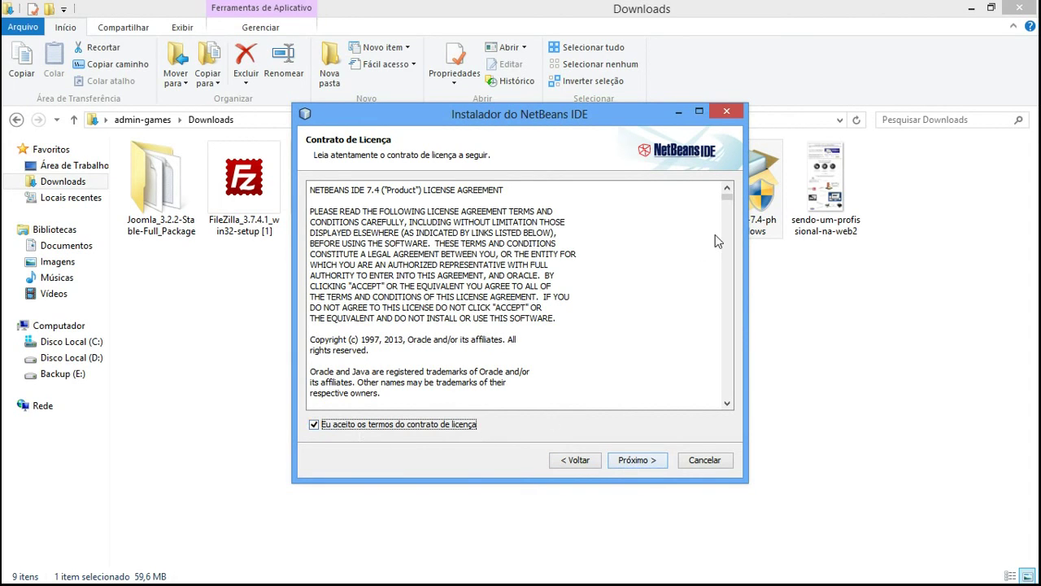
{"action": "mouse_move", "coordinate": [727, 199]}
{"action": "left_mouse_down"}
{"action": "mouse_move", "coordinate": [725, 232]}
{"action": "mouse_move", "coordinate": [727, 179]}
{"action": "left_mouse_up"}
{"action": "left_click", "coordinate": [651, 468]}
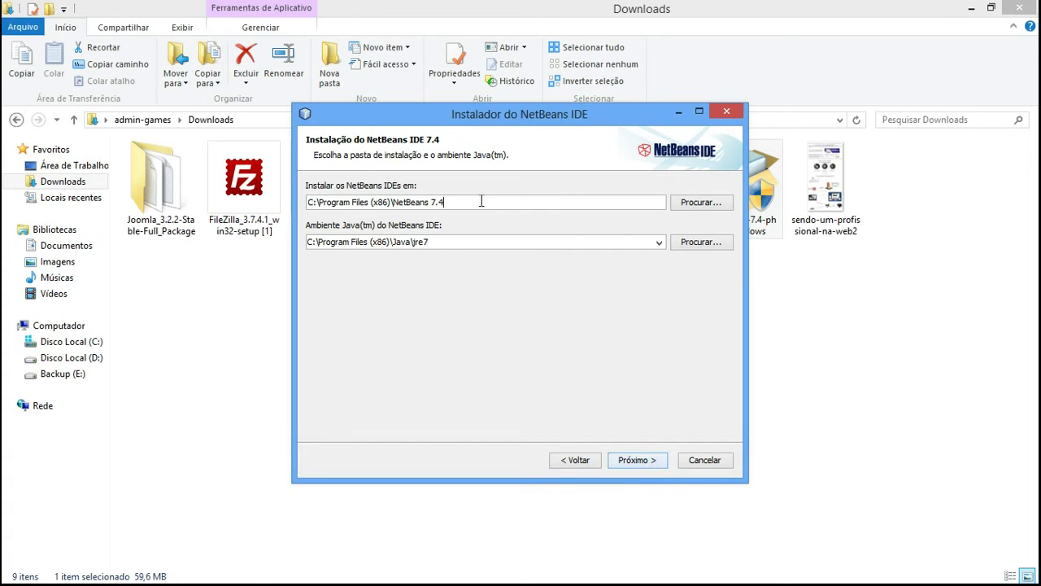
- Install NetBeans into C:\Program Files (x86)\NetBeans 7.4 with the jre7 Java environment, and finish without contributing anonymous usage data
{"action": "left_click_drag", "start_coordinate": [481, 205], "coordinate": [276, 203]}
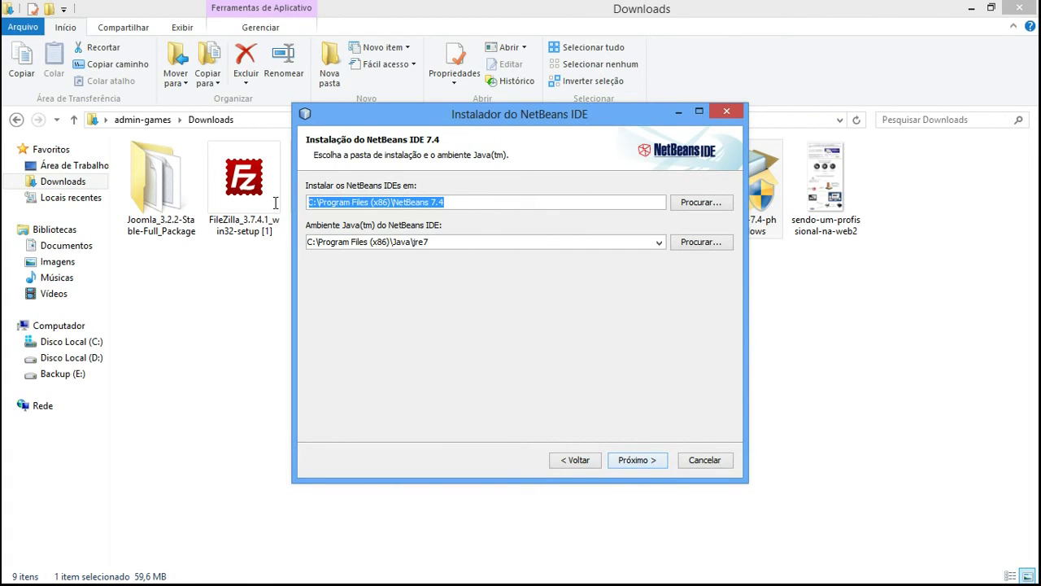
{"action": "left_click", "coordinate": [451, 244]}
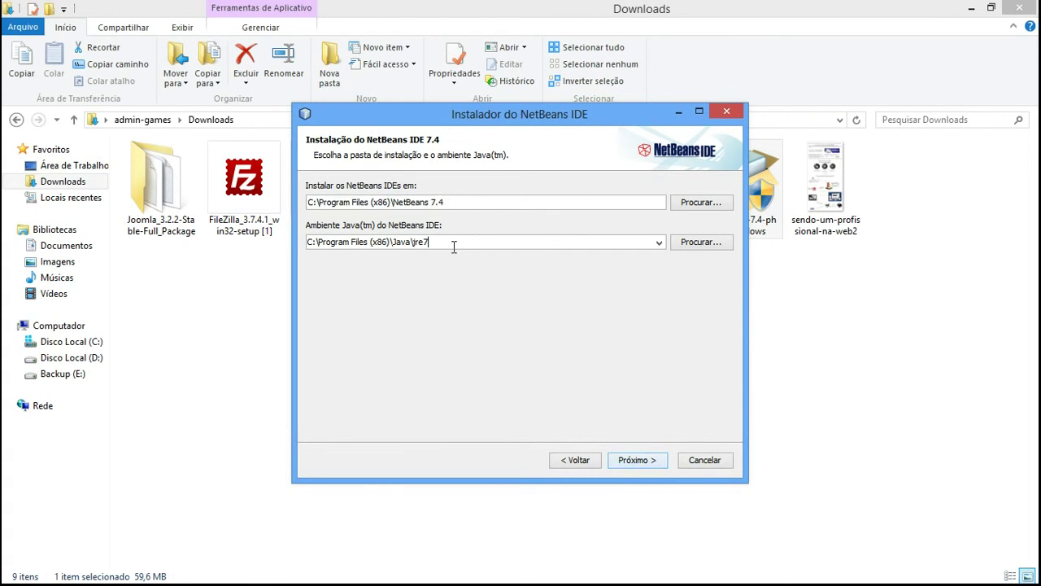
{"action": "left_click", "coordinate": [637, 461]}
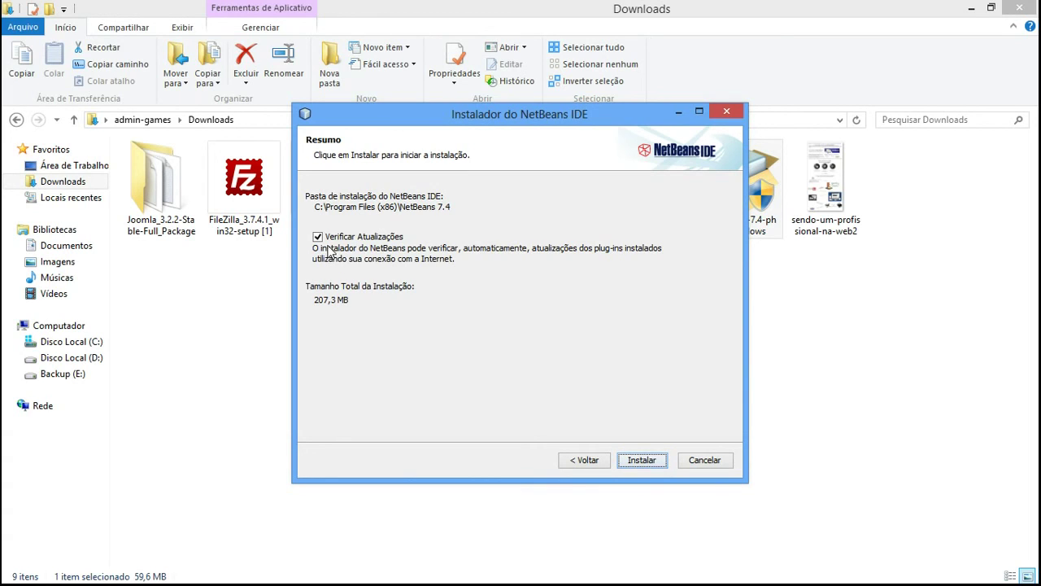
{"action": "left_click", "coordinate": [639, 462]}
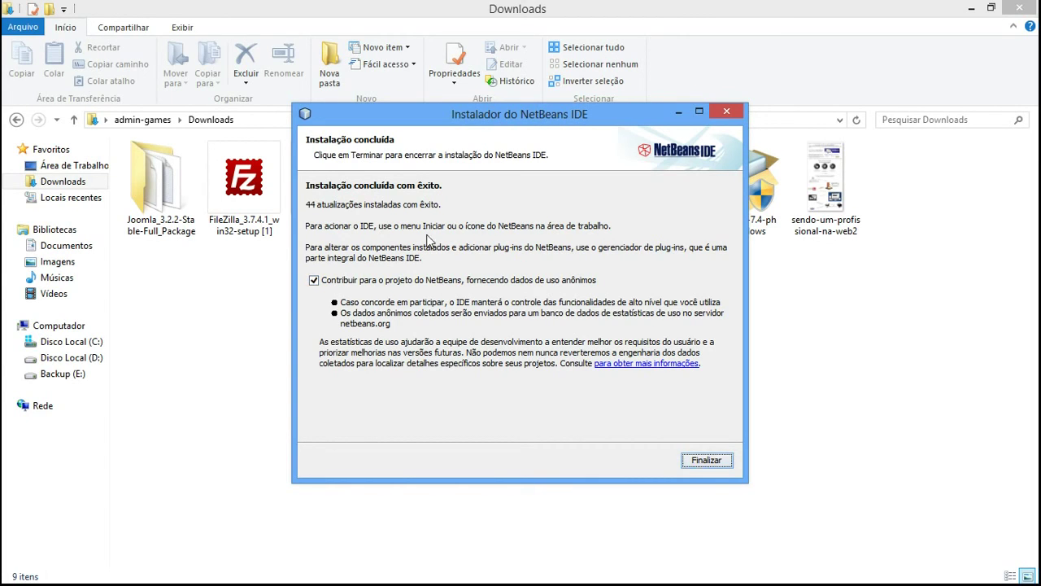
{"action": "left_click", "coordinate": [324, 282]}
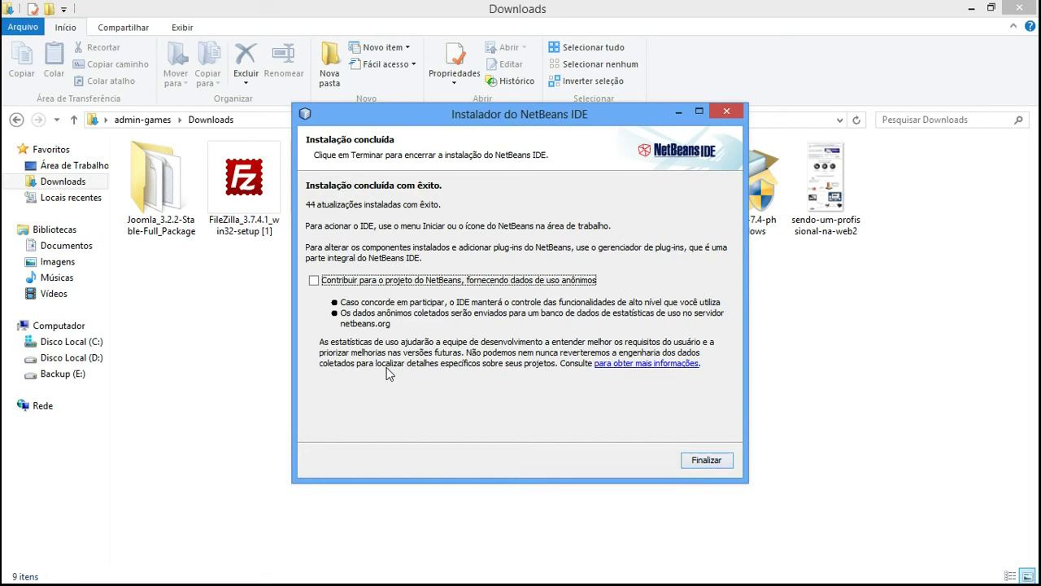
{"action": "left_click", "coordinate": [707, 460]}
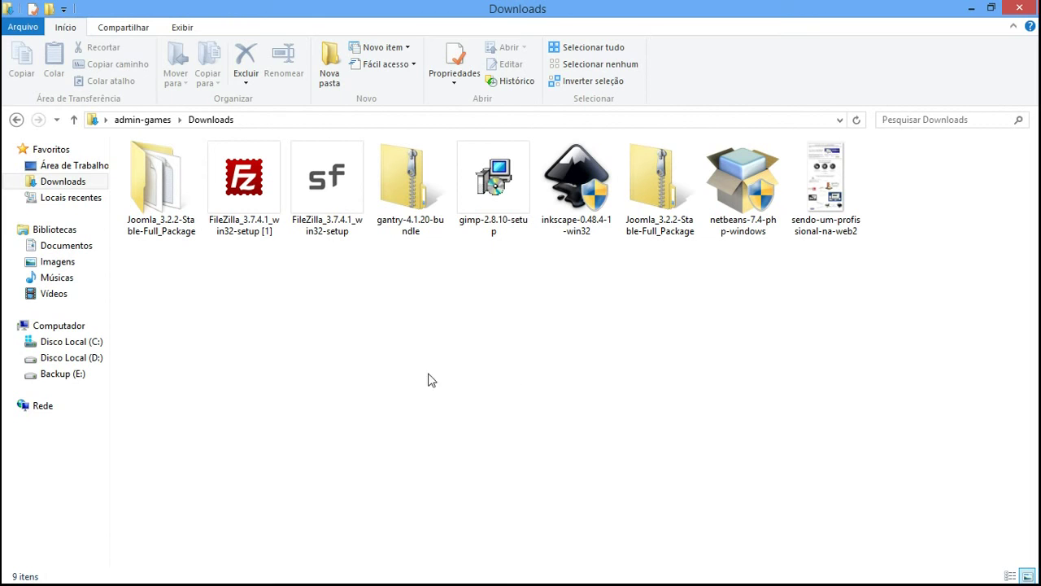
- Search the installed apps for "netb", launch NetBeans IDE 7.4 to check its start page, and close it again
{"action": "left_click", "coordinate": [4, 581]}
{"action": "type", "text": "netb"}
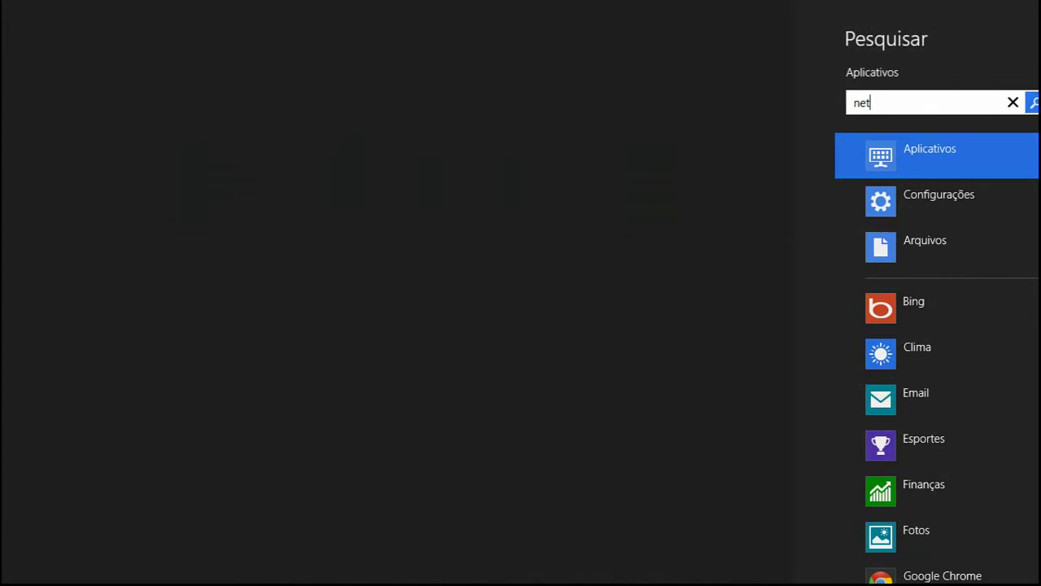
{"action": "left_click", "coordinate": [190, 107]}
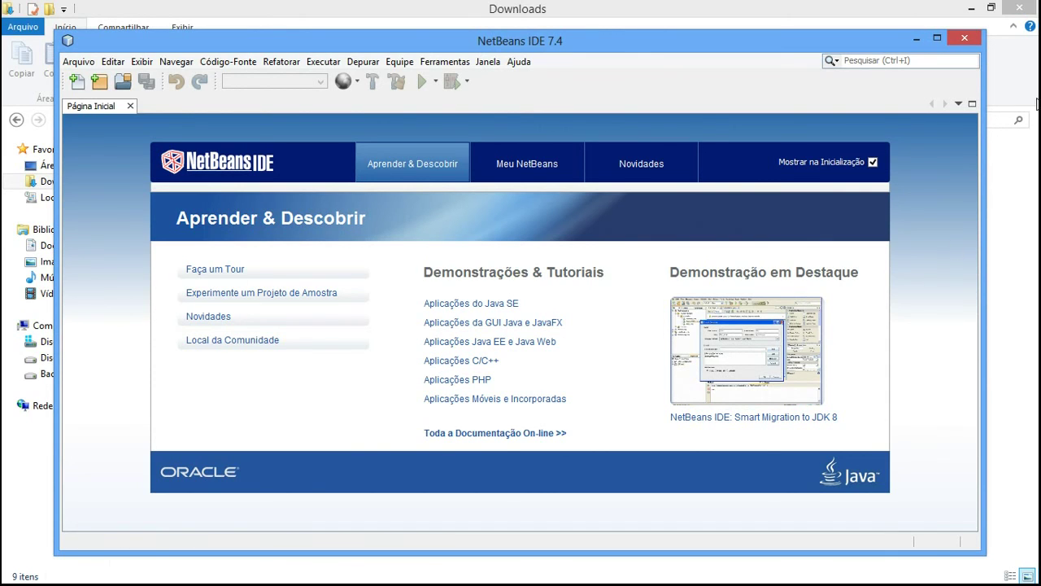
{"action": "left_click", "coordinate": [965, 38]}
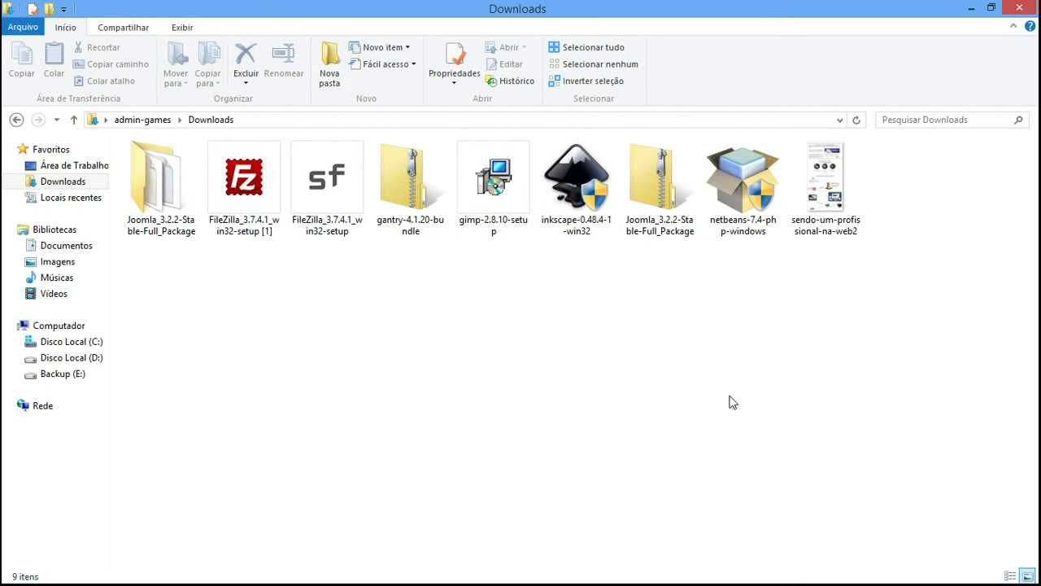
- Create a folder named "Como ser um Profissional na Web" inside Downloads
{"action": "left_click_drag", "start_coordinate": [864, 399], "coordinate": [232, 256]}
{"action": "right_click", "coordinate": [365, 333]}
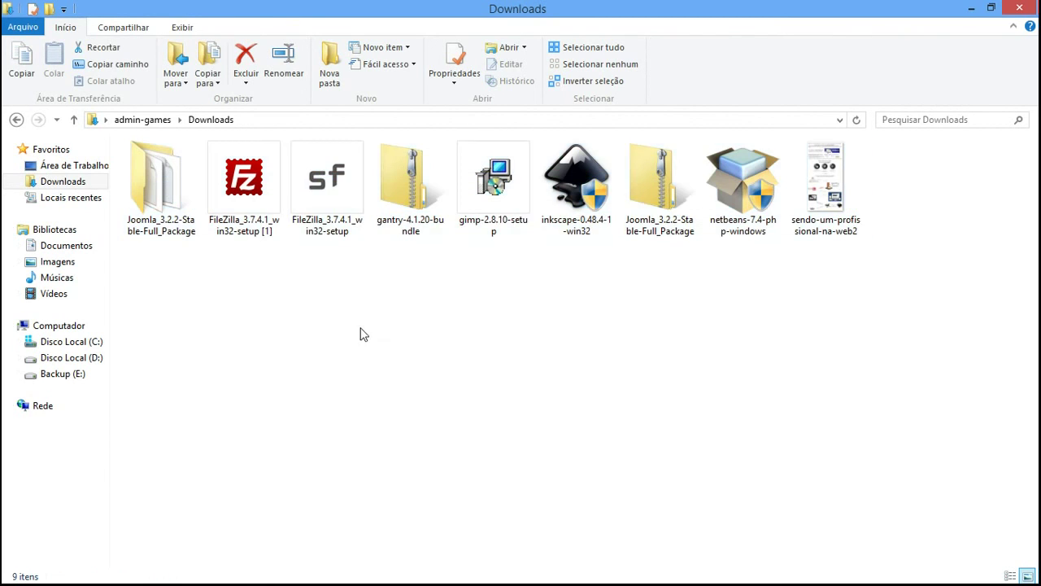
{"action": "mouse_move", "coordinate": [453, 515]}
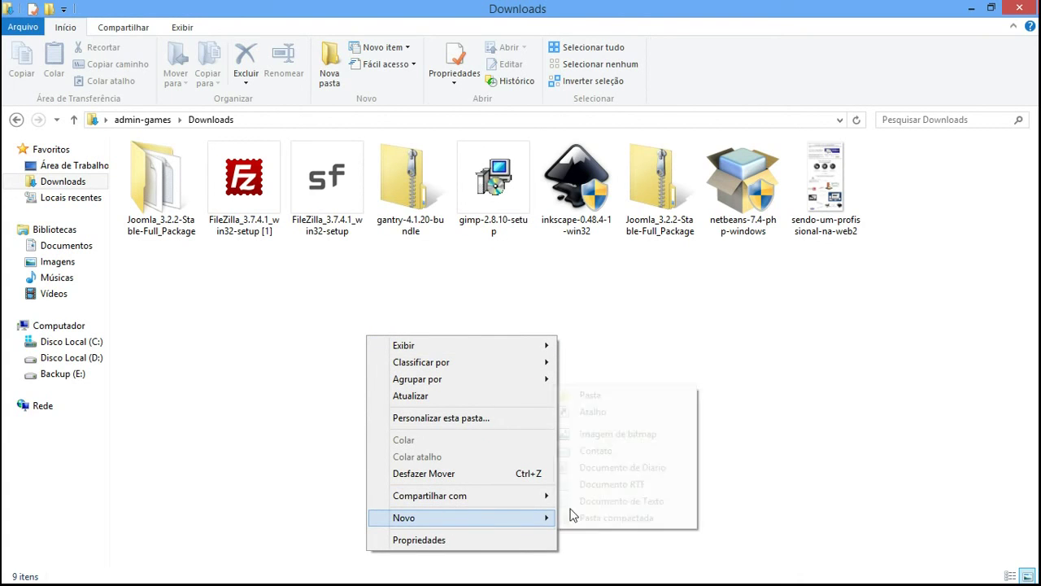
{"action": "left_click", "coordinate": [591, 394]}
{"action": "key", "text": "BackSpace"}
{"action": "type", "text": "Con"}
{"action": "key", "text": "BackSpace"}
{"action": "key", "text": "BackSpace"}
{"action": "type", "text": "omo ser um"}
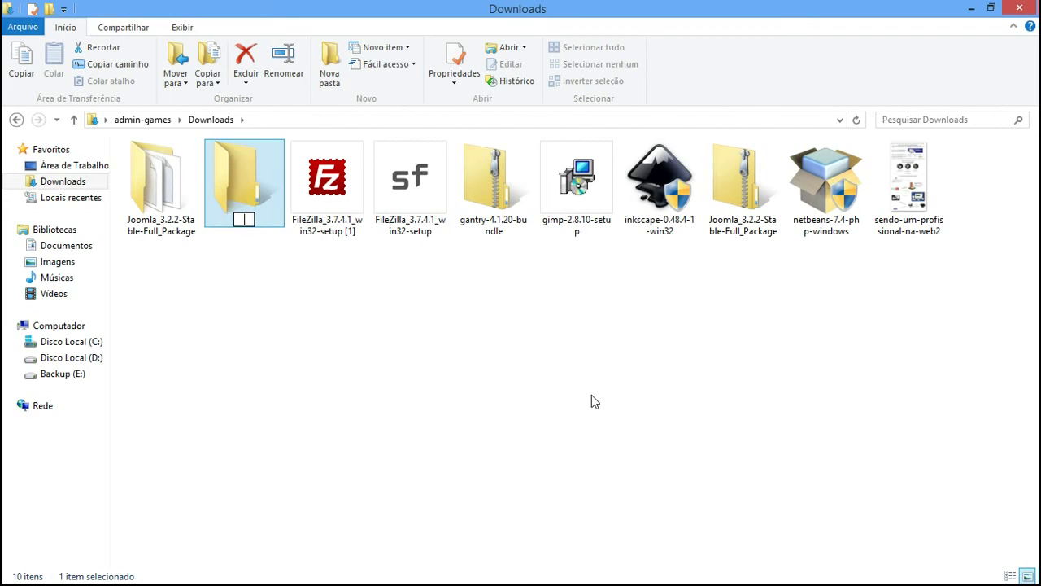
{"action": "type", "text": " Pr"}
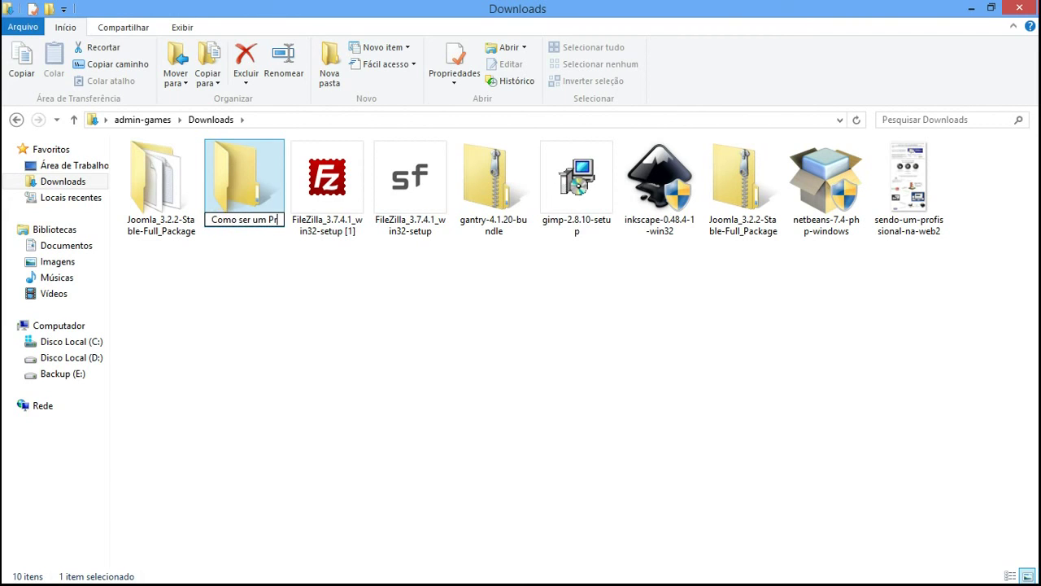
{"action": "type", "text": "ofissional na Web"}
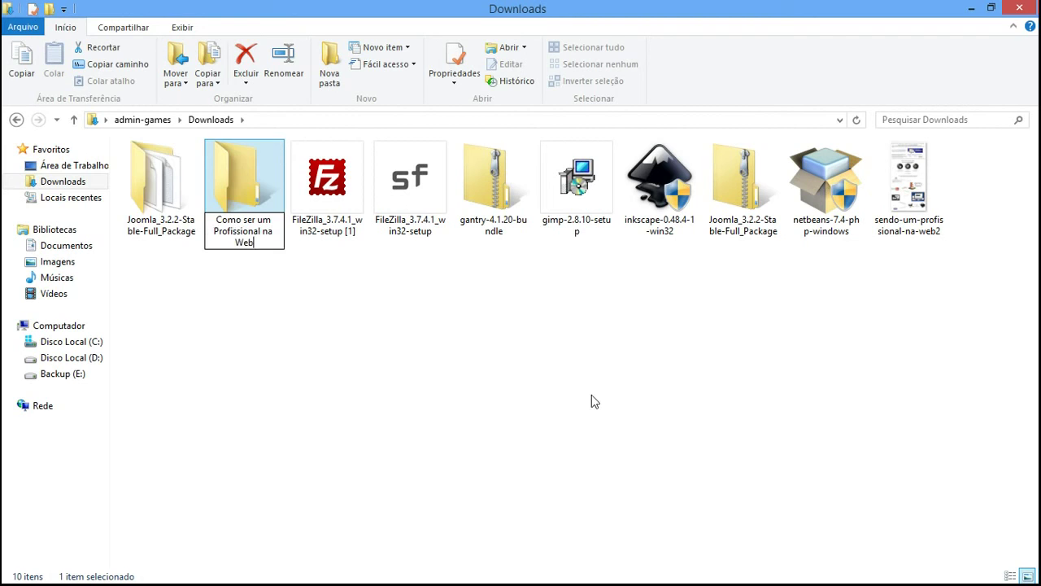
{"action": "key", "text": "Return"}
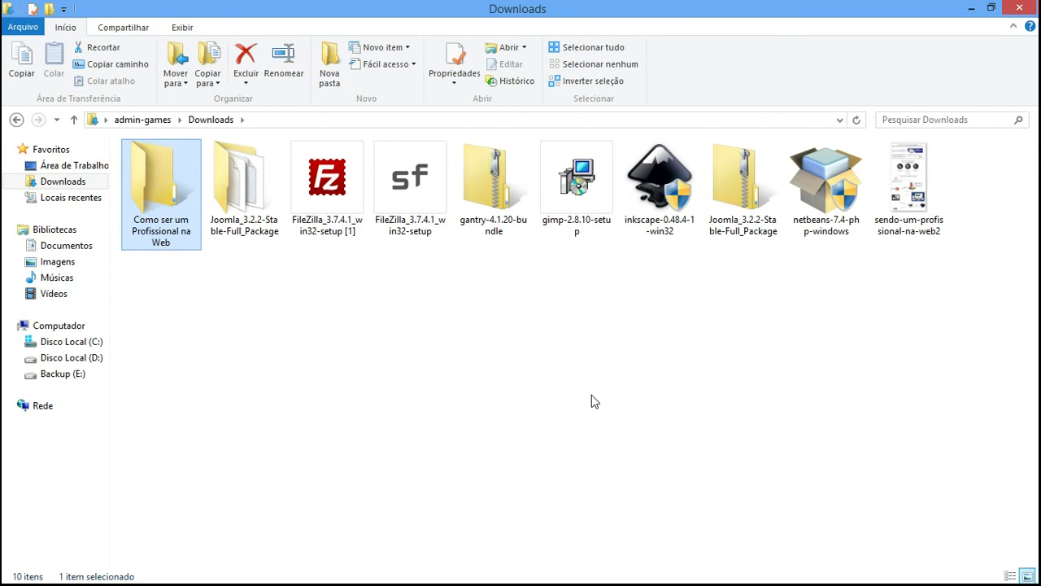
- Move all the other Downloads items into the "Como ser um Profissional na Web" folder and open that folder
{"action": "left_click", "coordinate": [288, 356]}
{"action": "left_click_drag", "start_coordinate": [226, 342], "coordinate": [1019, 165]}
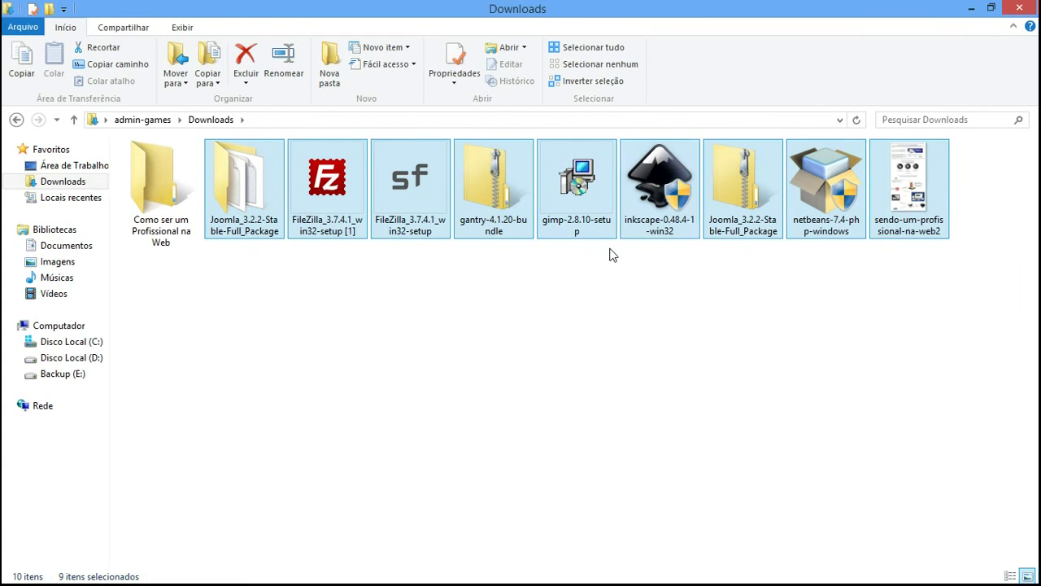
{"action": "left_click_drag", "start_coordinate": [274, 192], "coordinate": [143, 190]}
{"action": "double_click", "coordinate": [143, 190]}
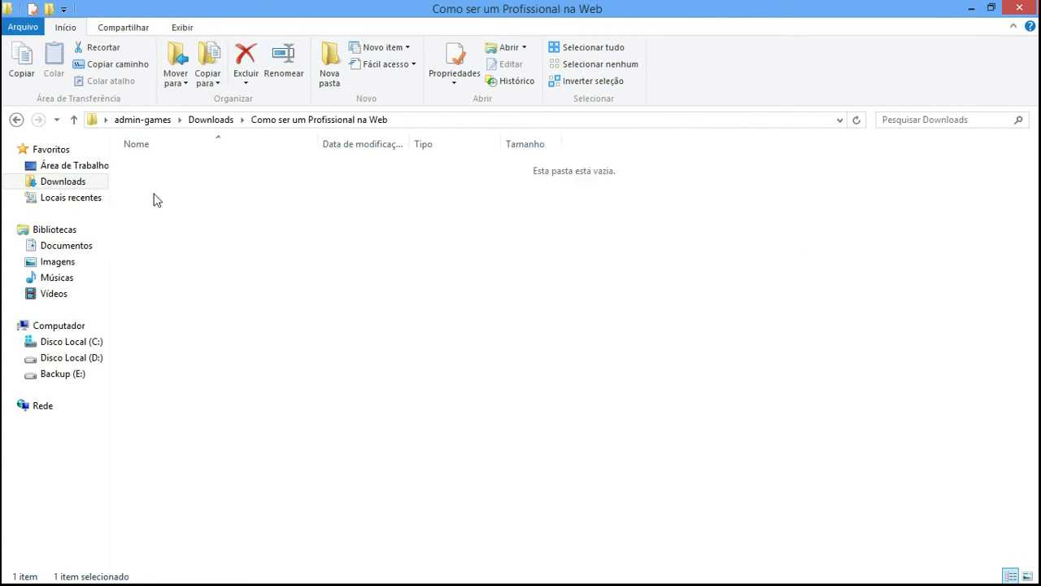
- Create a text document named "Anotações do Curso" in the course folder and open it
{"action": "right_click", "coordinate": [318, 387]}
{"action": "mouse_move", "coordinate": [395, 352]}
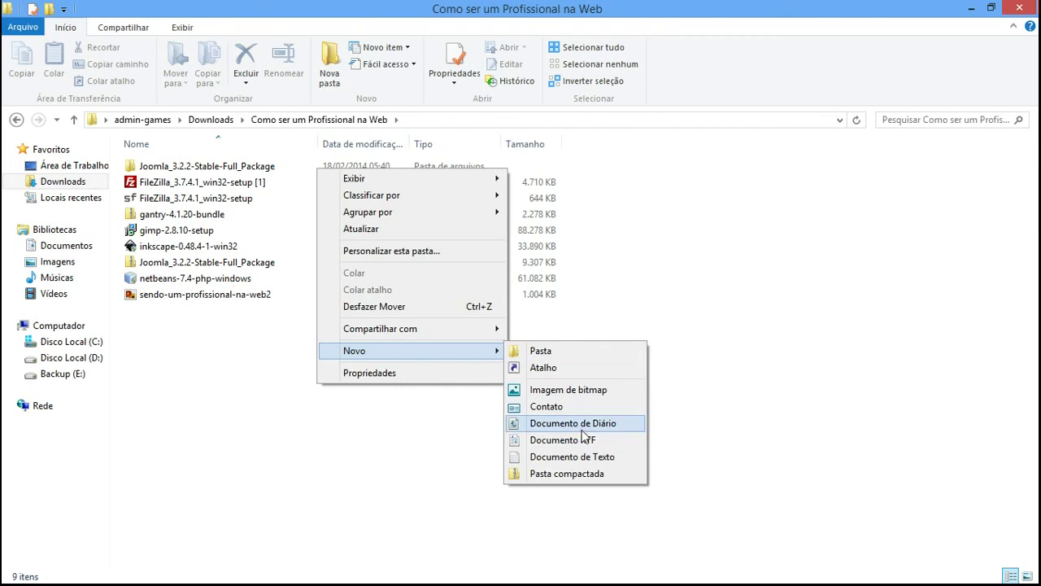
{"action": "left_click", "coordinate": [589, 455]}
{"action": "type", "text": "Anotaç"}
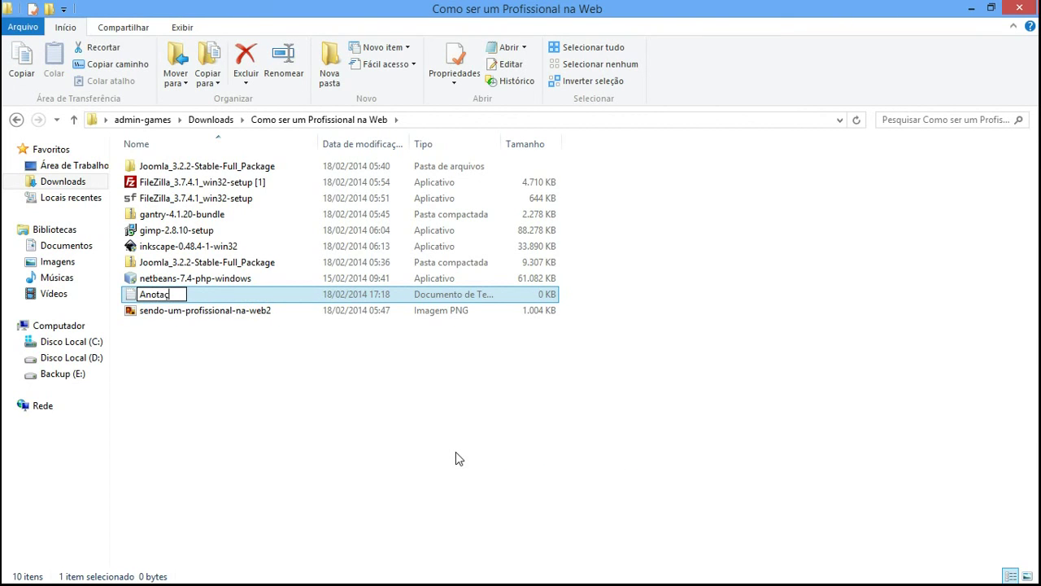
{"action": "type", "text": "ões do Curso"}
{"action": "key", "text": "Return"}
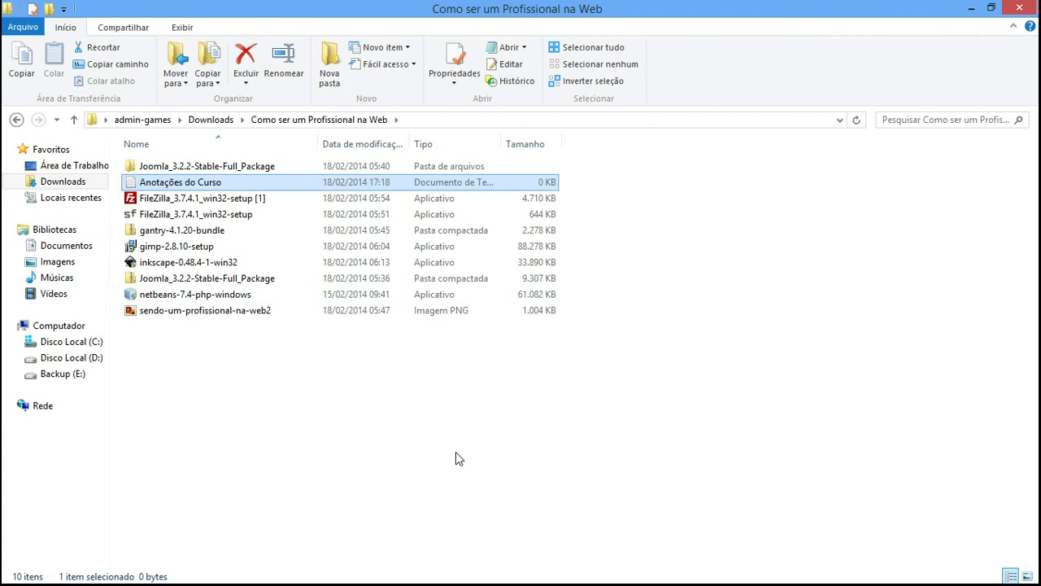
{"action": "left_click", "coordinate": [158, 183]}
{"action": "double_click", "coordinate": [160, 184]}
{"action": "left_click", "coordinate": [574, 350]}
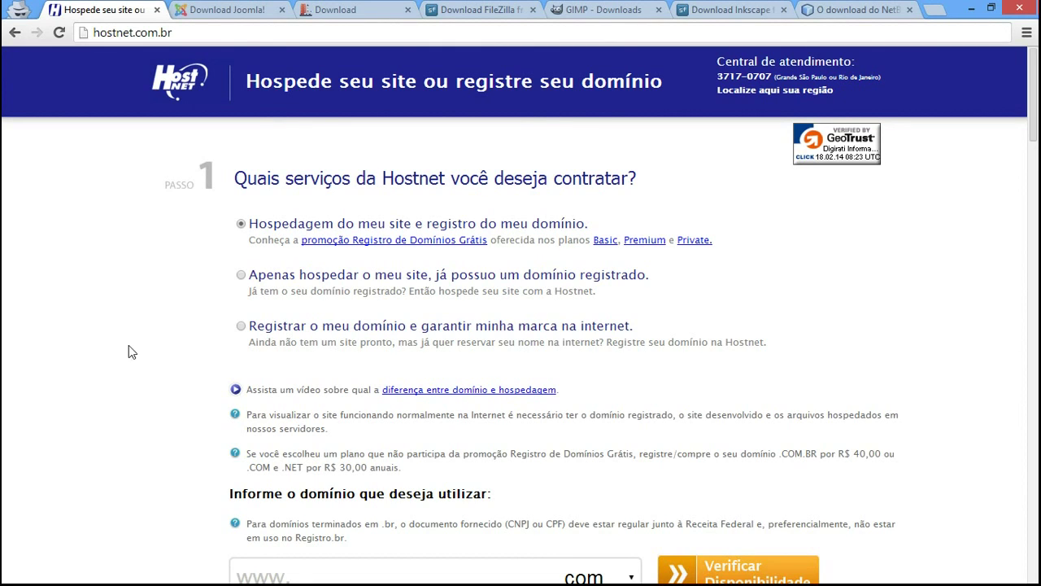
- Search the installed apps for "file" and launch FileZilla
{"action": "mouse_move", "coordinate": [131, 570]}
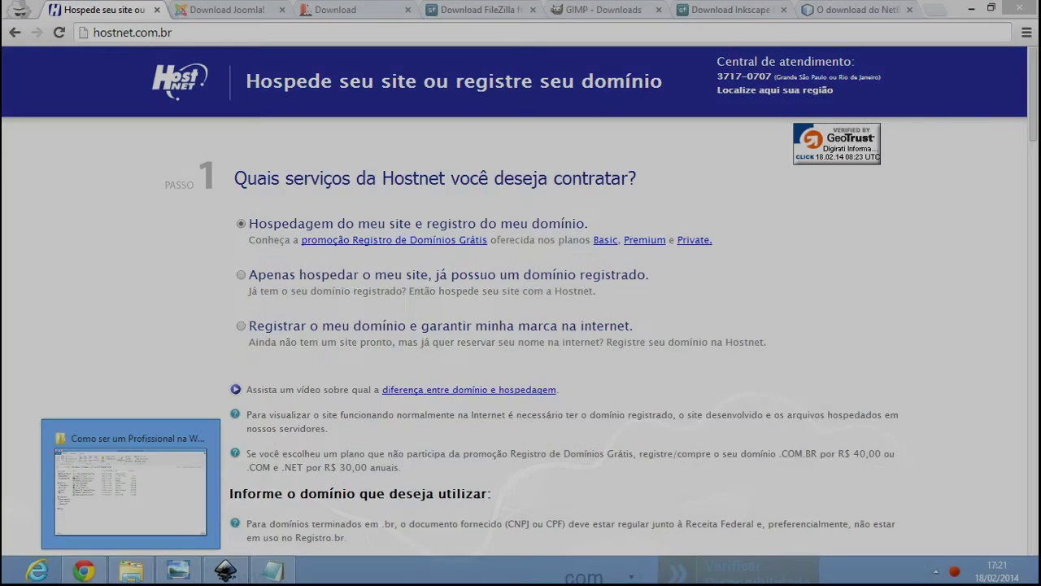
{"action": "key", "text": "super"}
{"action": "type", "text": "file"}
{"action": "left_click", "coordinate": [147, 180]}
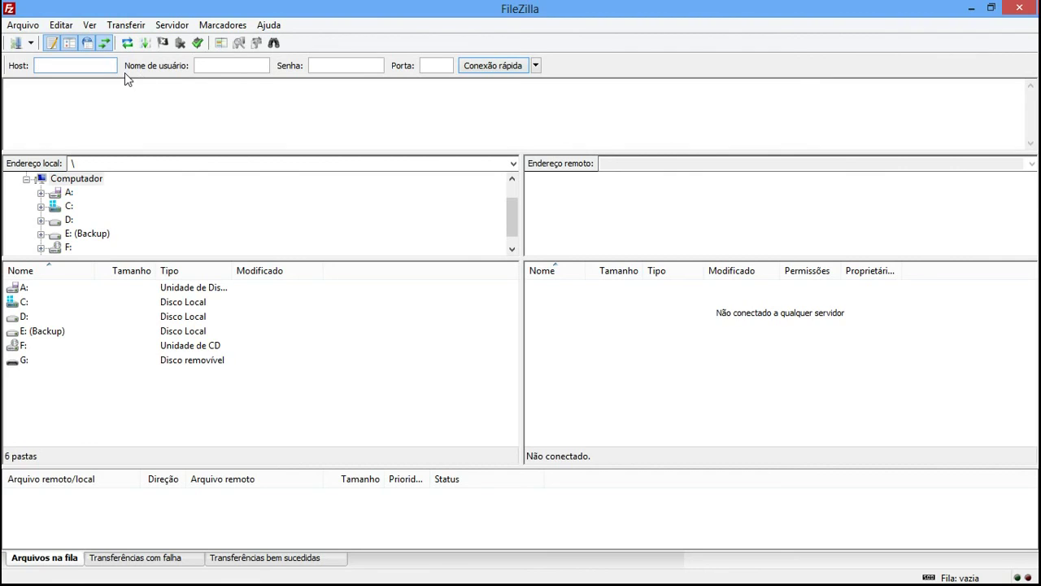
- Enter the host guarapa.com.br and username guarapa, and connect to the server using its entry in the quick-connect history
{"action": "type", "text": "guarapa.com.br"}
{"action": "left_click", "coordinate": [219, 69]}
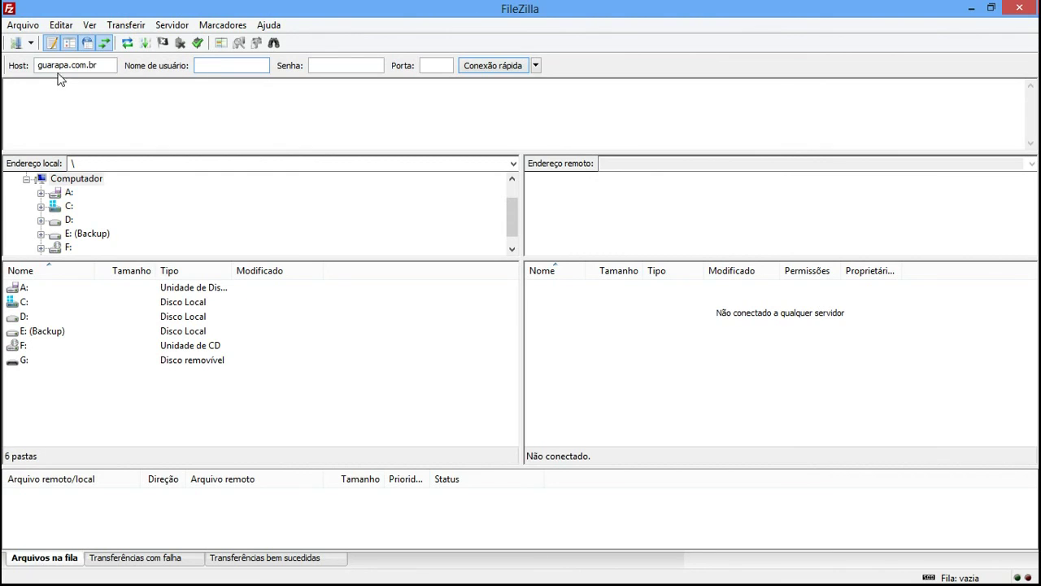
{"action": "double_click", "coordinate": [65, 65]}
{"action": "left_click", "coordinate": [201, 65]}
{"action": "type", "text": "guarapa"}
{"action": "left_click", "coordinate": [332, 68]}
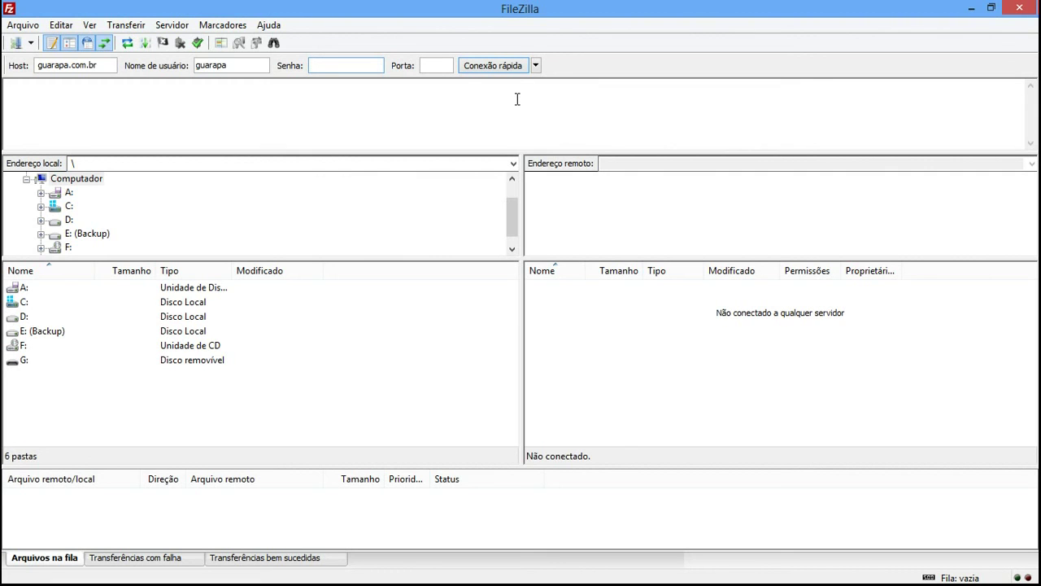
{"action": "left_click", "coordinate": [536, 66]}
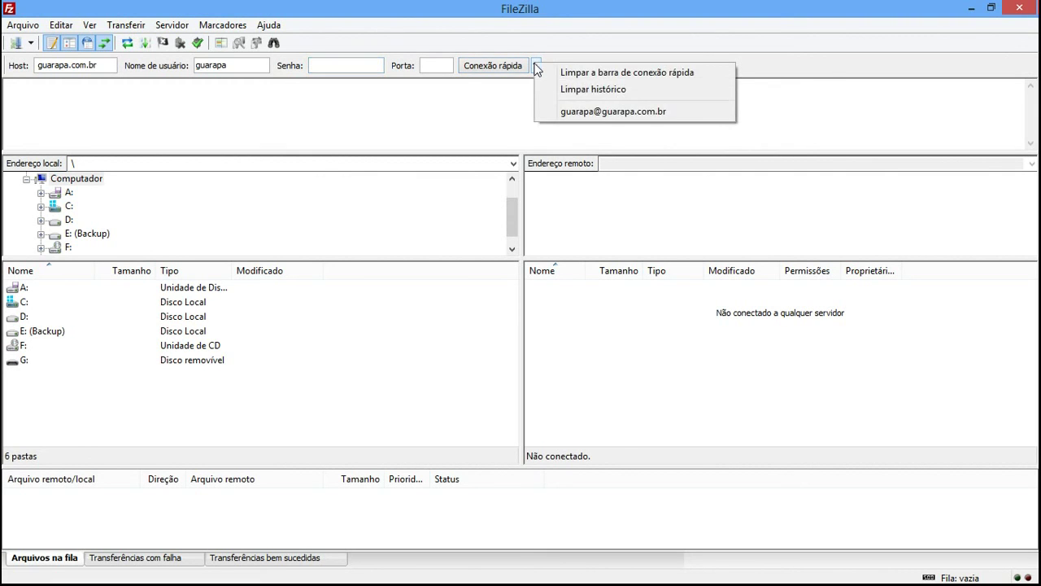
{"action": "left_click", "coordinate": [566, 110]}
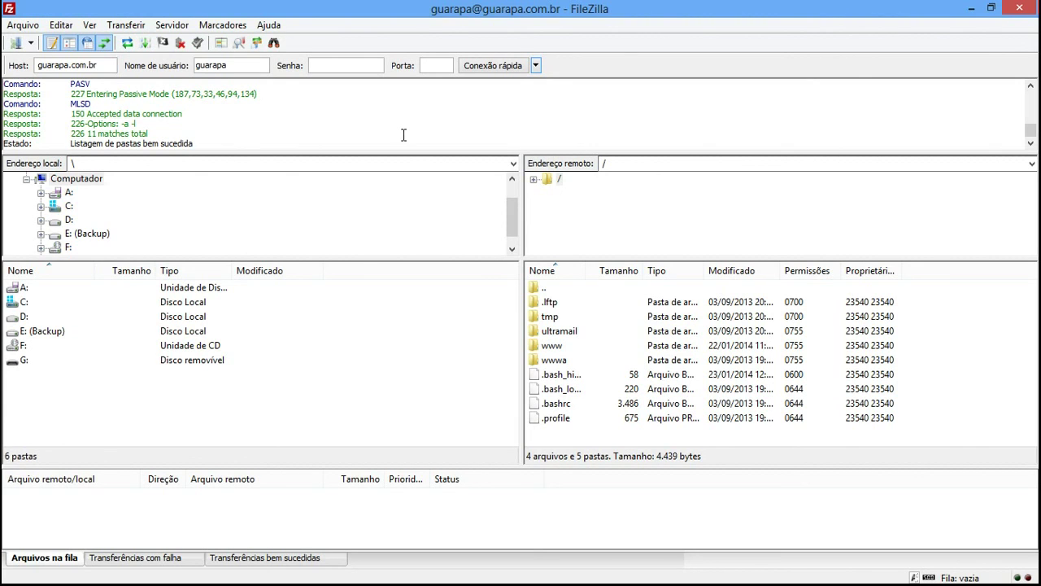
- Open the remote www folder and widen the remote list's Name column and the remote pane
{"action": "left_click", "coordinate": [569, 423]}
{"action": "key", "text": "Up"}
{"action": "key", "text": "Up"}
{"action": "key", "text": "Up"}
{"action": "key", "text": "Up"}
{"action": "key", "text": "Up"}
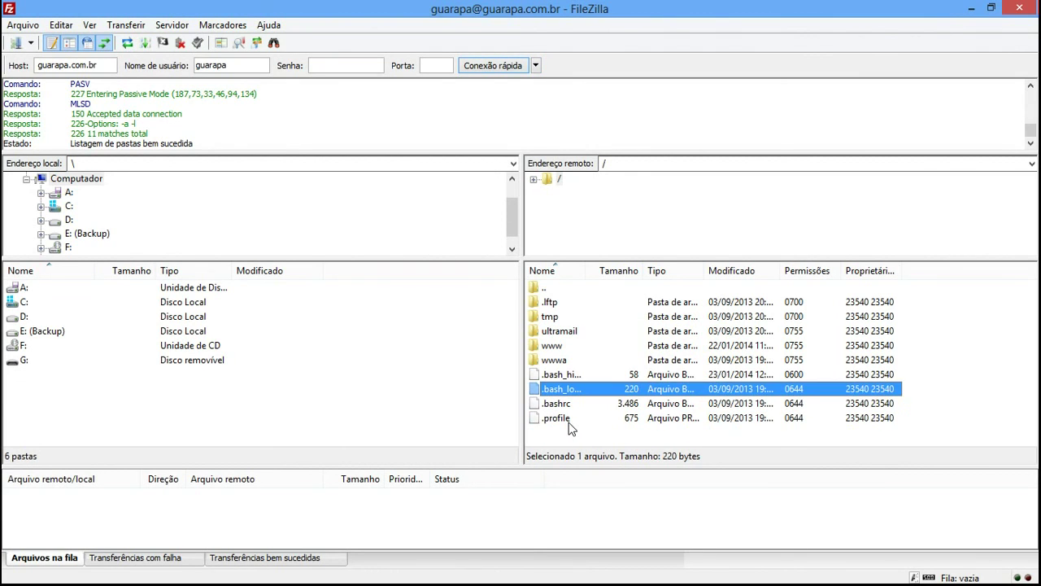
{"action": "double_click", "coordinate": [589, 351]}
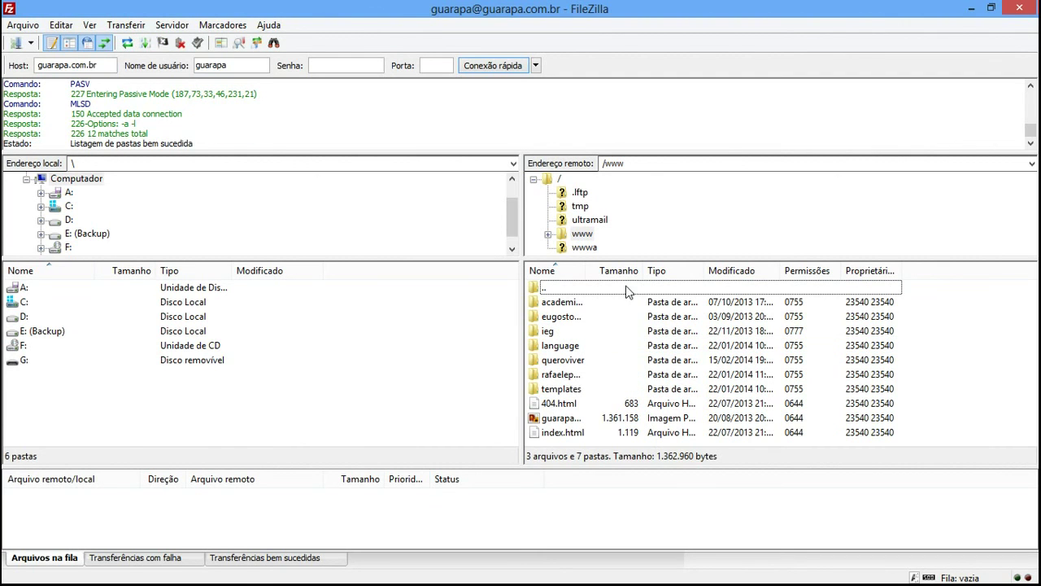
{"action": "left_click_drag", "start_coordinate": [594, 275], "coordinate": [718, 276]}
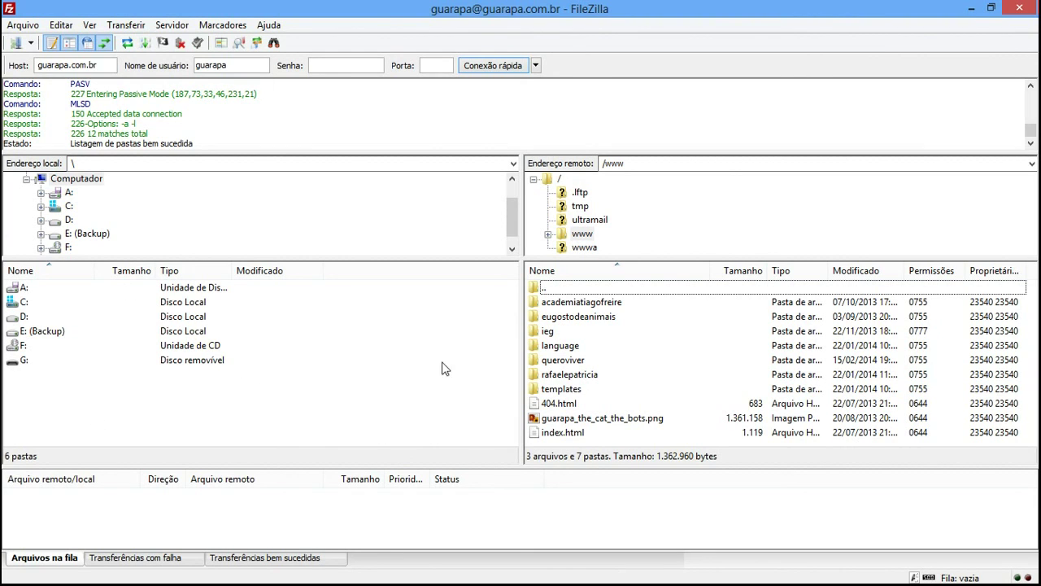
{"action": "left_click_drag", "start_coordinate": [521, 363], "coordinate": [416, 376]}
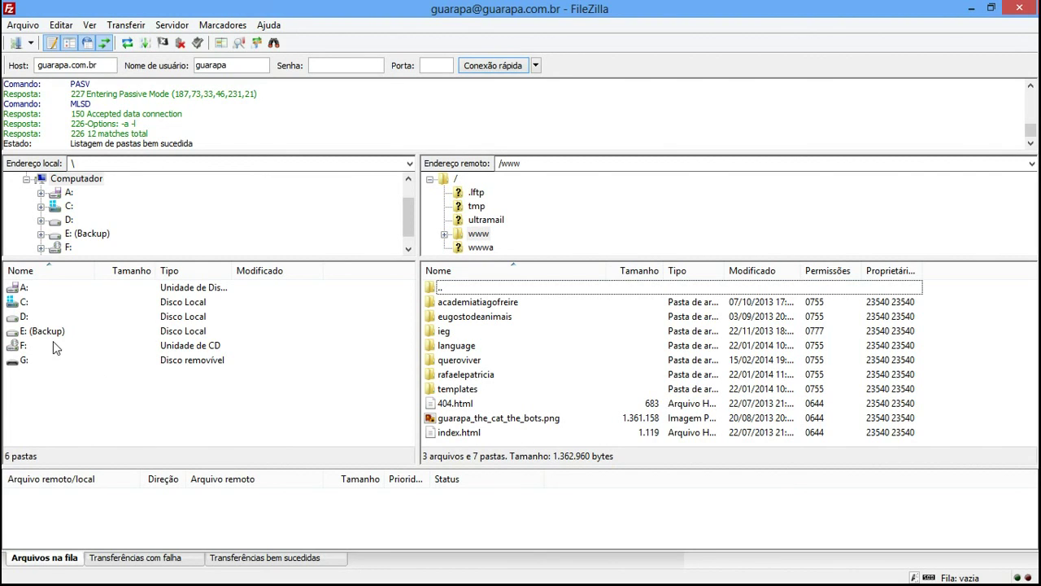
- Check the path of the "Como ser um Profissional na Web" folder in File Explorer and return to FileZilla
{"action": "left_click", "coordinate": [28, 302]}
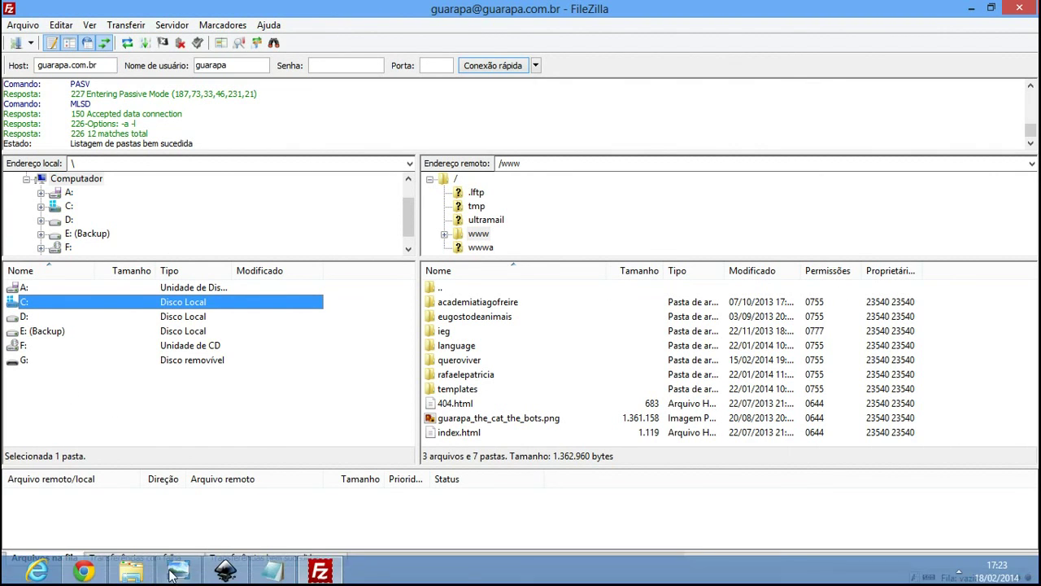
{"action": "left_click", "coordinate": [131, 569]}
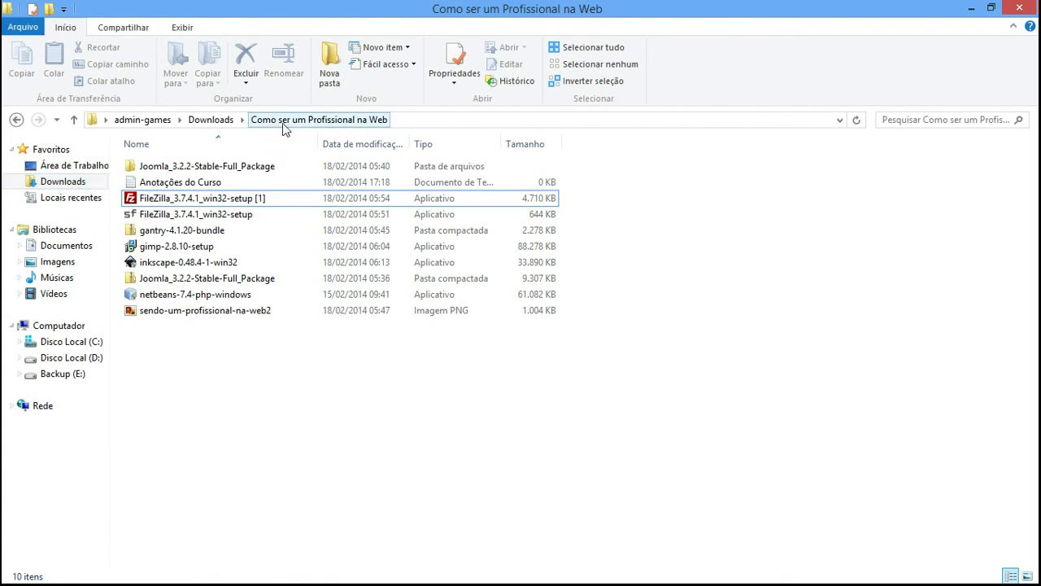
{"action": "left_click", "coordinate": [971, 8]}
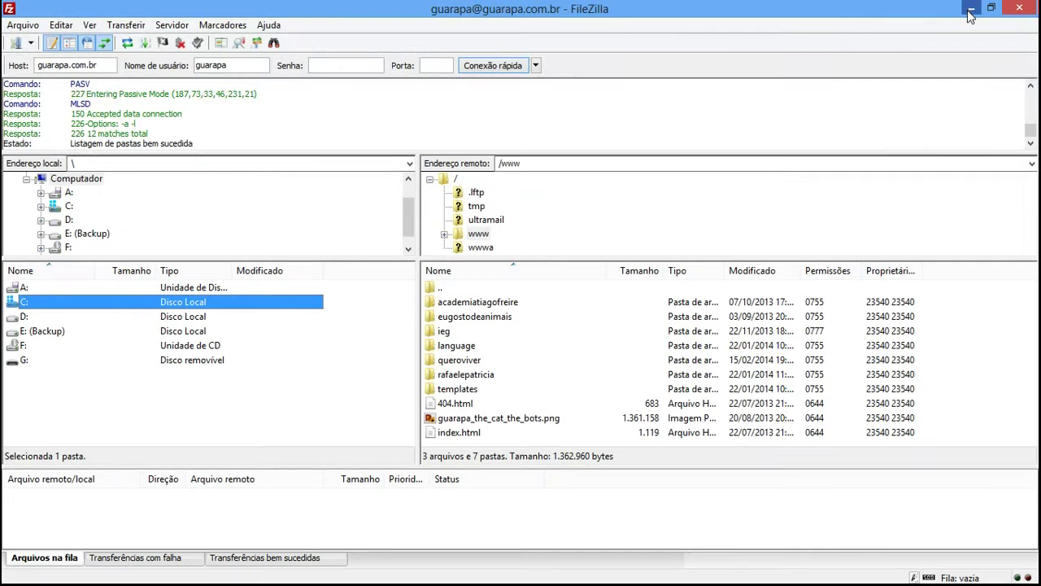
- Look through the local drives and open the C: drive in the local file list
{"action": "left_click", "coordinate": [92, 394]}
{"action": "left_click", "coordinate": [63, 305]}
{"action": "left_click", "coordinate": [64, 317]}
{"action": "left_click", "coordinate": [63, 331]}
{"action": "left_click", "coordinate": [63, 345]}
{"action": "left_click", "coordinate": [69, 336]}
{"action": "left_click", "coordinate": [75, 318]}
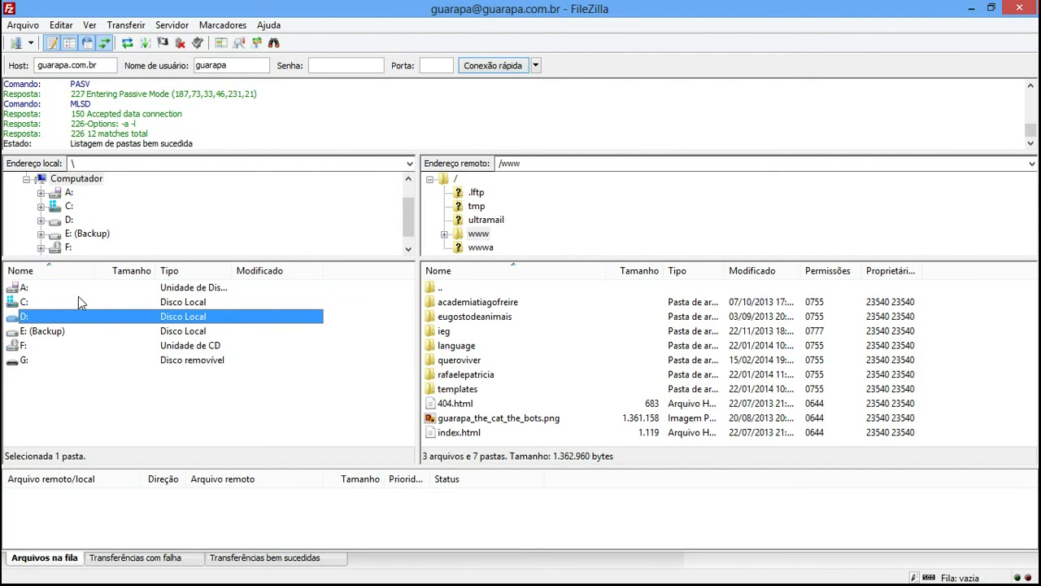
{"action": "left_click", "coordinate": [73, 304]}
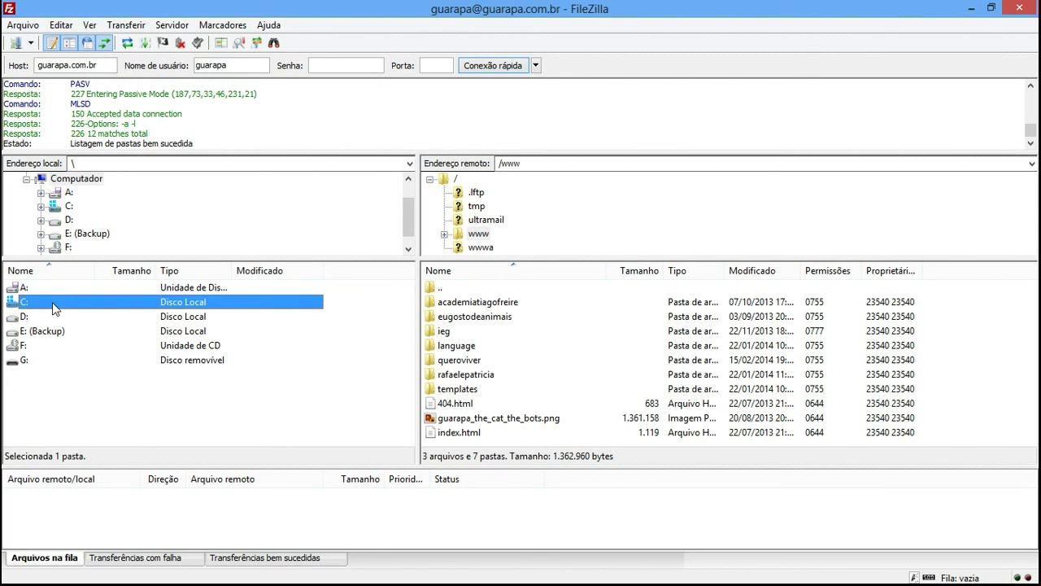
{"action": "double_click", "coordinate": [52, 302]}
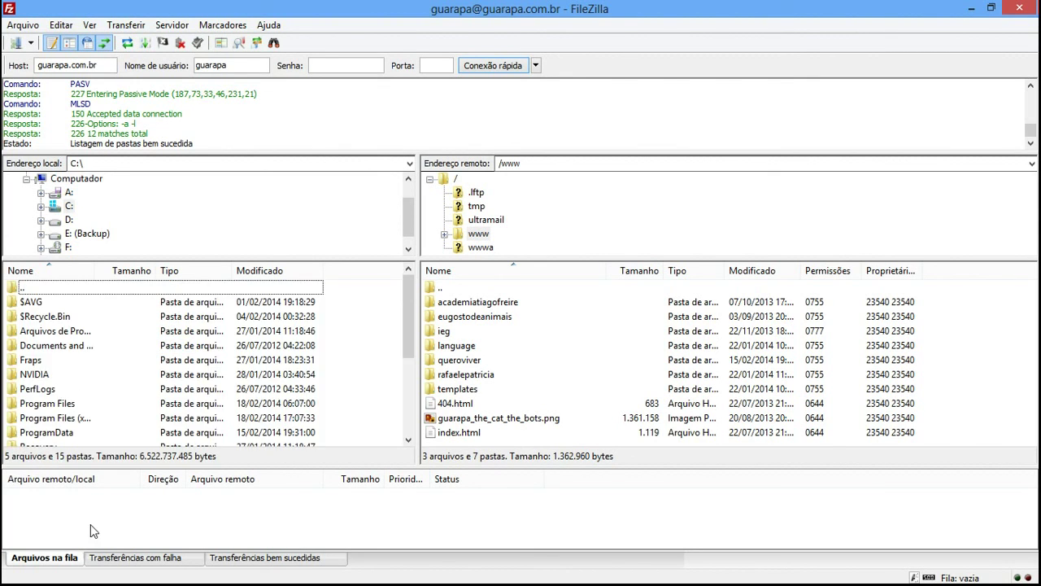
- Find the Users folder on the local C: drive and open it
{"action": "left_click", "coordinate": [86, 386]}
{"action": "key", "text": "Down"}
{"action": "key", "text": "Down"}
{"action": "key", "text": "Down"}
{"action": "key", "text": "Down"}
{"action": "key", "text": "Down"}
{"action": "key", "text": "Down"}
{"action": "key", "text": "Down"}
{"action": "key", "text": "Down"}
{"action": "key", "text": "Down"}
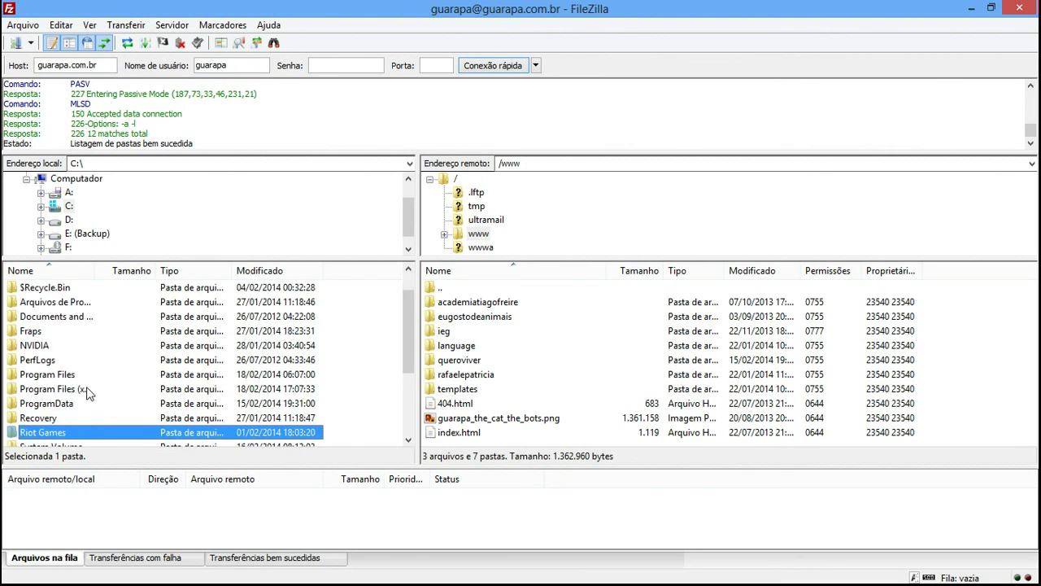
{"action": "key", "text": "Up"}
{"action": "key", "text": "Up"}
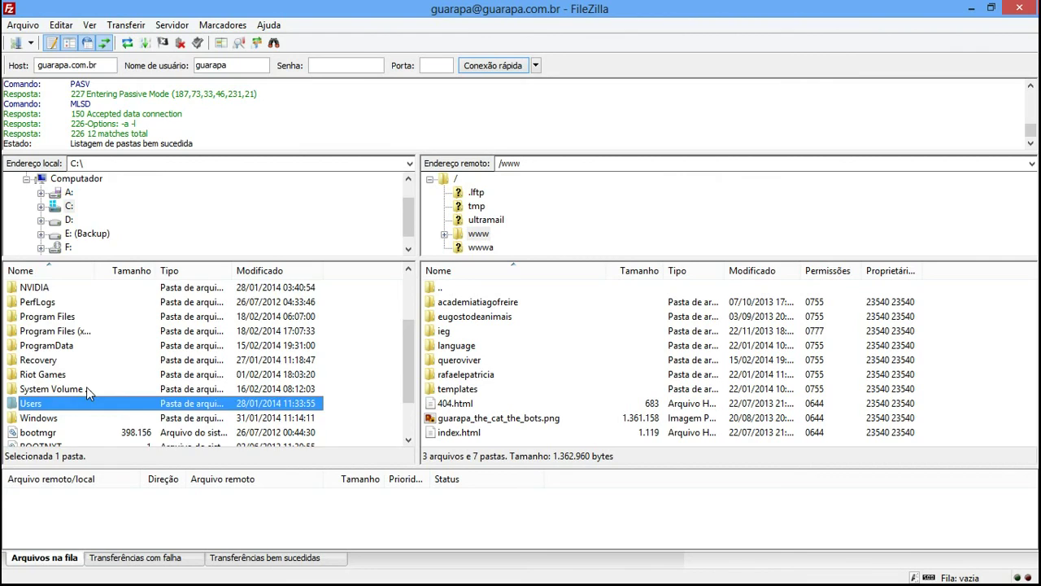
{"action": "key", "text": "Return"}
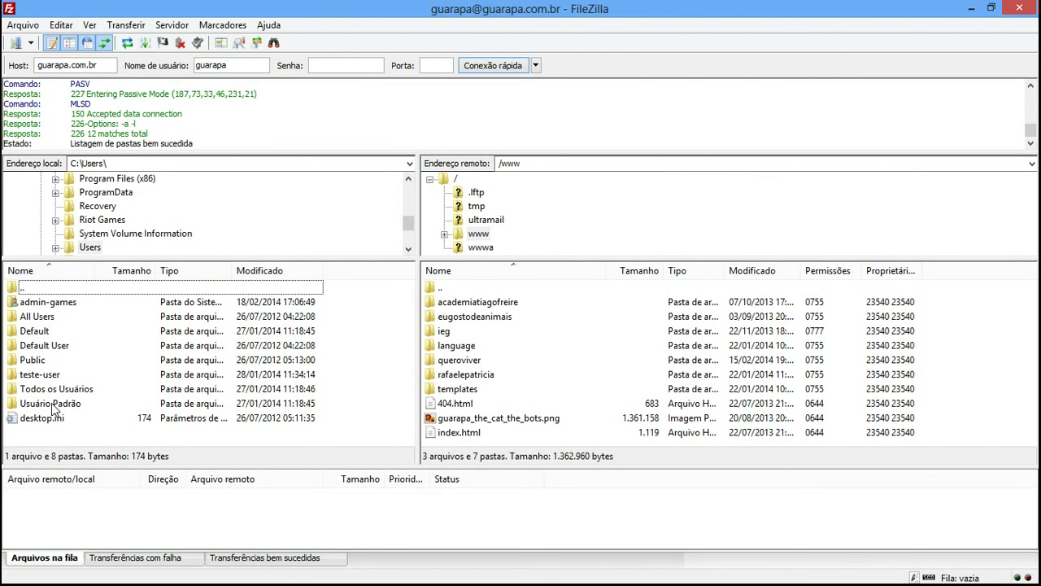
- Open the admin-games folder inside the local Users folder
{"action": "left_click", "coordinate": [62, 316]}
{"action": "key", "text": "Down"}
{"action": "key", "text": "Down"}
{"action": "key", "text": "Down"}
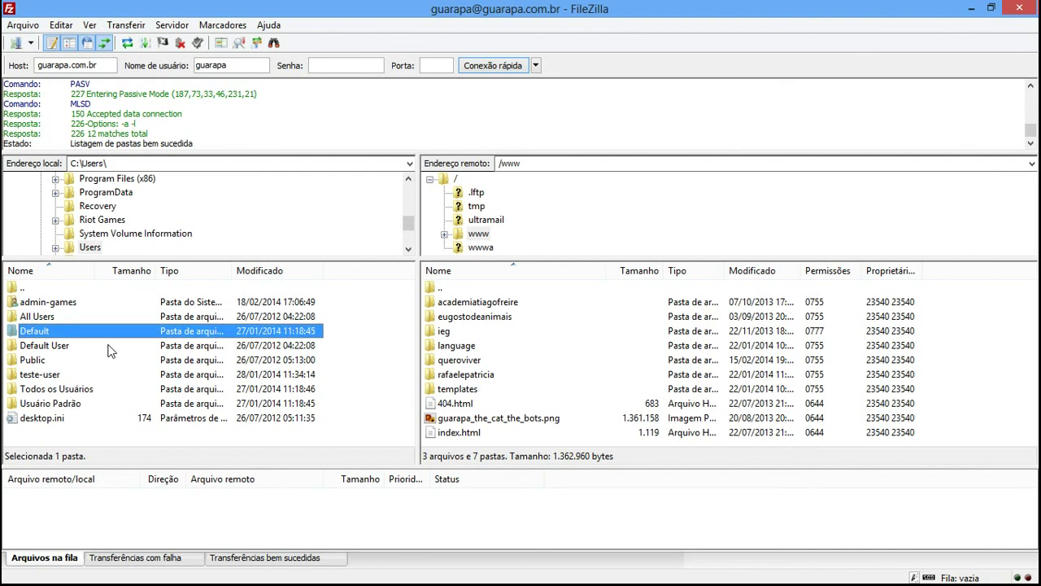
{"action": "key", "text": "Down"}
{"action": "key", "text": "Down"}
{"action": "key", "text": "Down"}
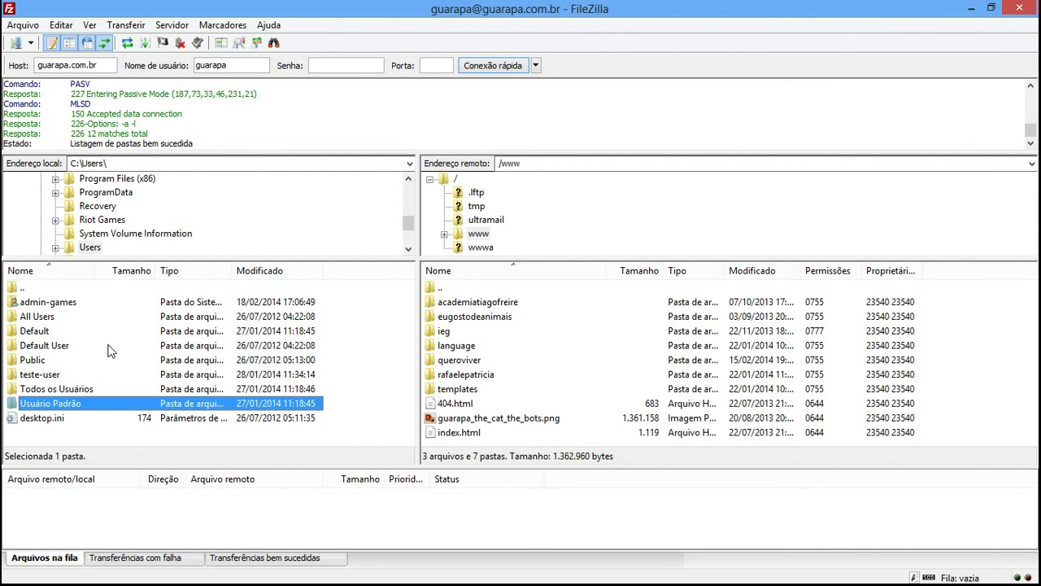
{"action": "key", "text": "Up"}
{"action": "key", "text": "Up"}
{"action": "key", "text": "Up"}
{"action": "key", "text": "Up"}
{"action": "key", "text": "Up"}
{"action": "key", "text": "Up"}
{"action": "key", "text": "Up"}
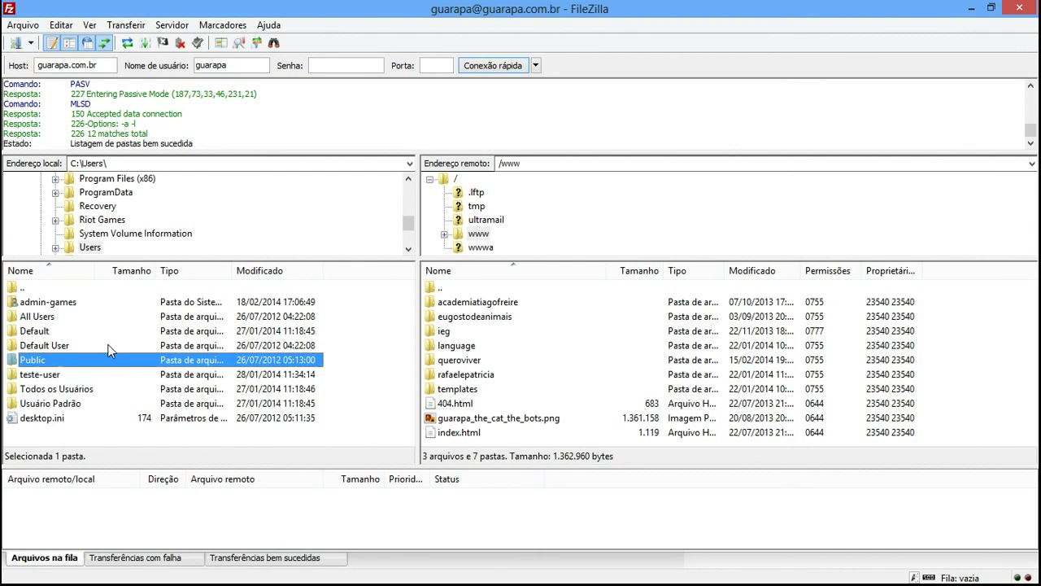
{"action": "key", "text": "Return"}
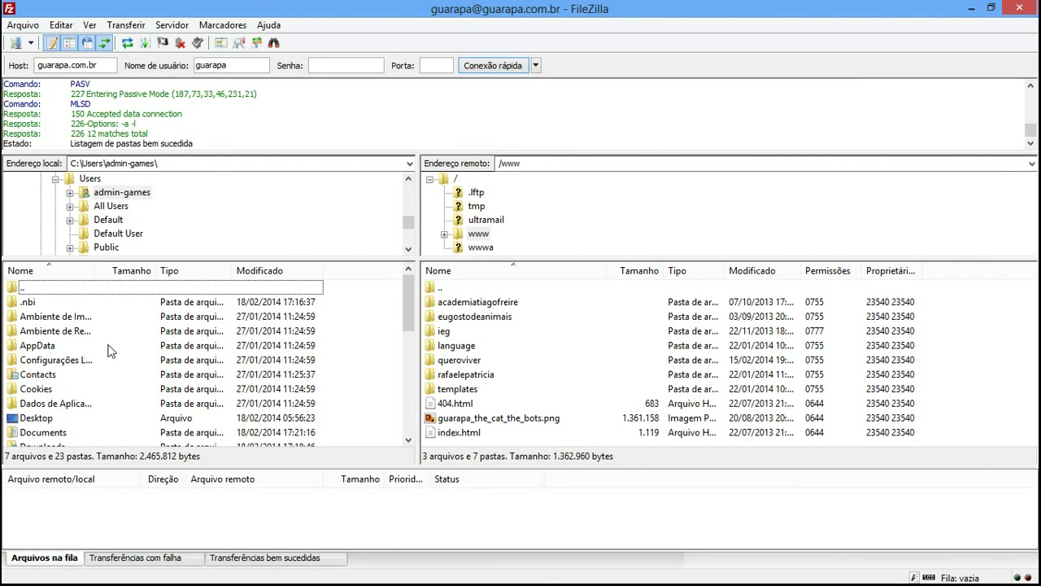
- Find the Downloads folder in the local admin-games file list and open it
{"action": "left_click", "coordinate": [64, 346]}
{"action": "key", "text": "Down"}
{"action": "key", "text": "Down"}
{"action": "key", "text": "Down"}
{"action": "key", "text": "Down"}
{"action": "key", "text": "Down"}
{"action": "key", "text": "Down"}
{"action": "key", "text": "Down"}
{"action": "key", "text": "Down"}
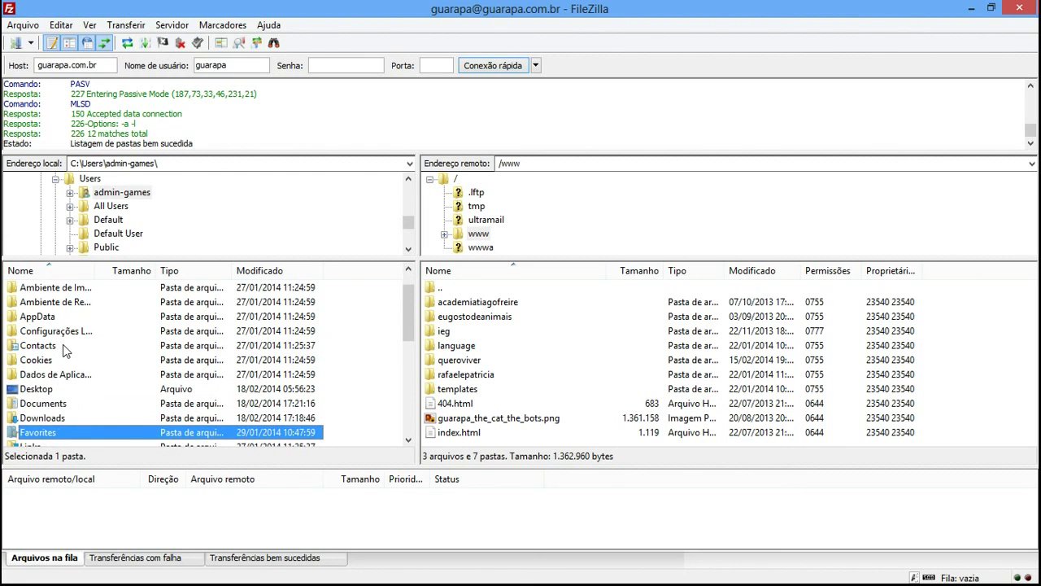
{"action": "key", "text": "Up"}
{"action": "key", "text": "Return"}
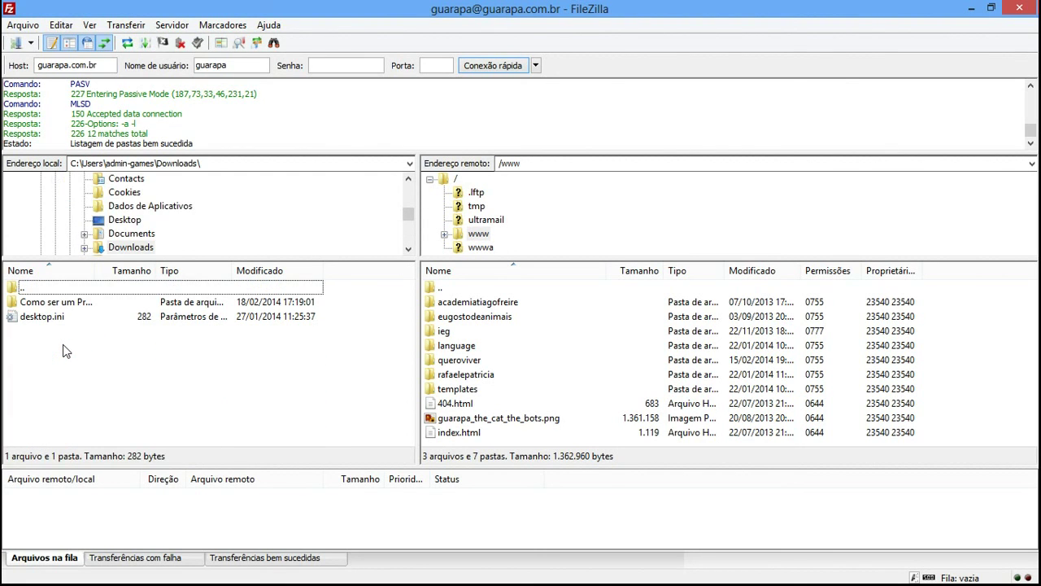
- Widen the local Name column and open the "Como ser um Profissional na Web" folder
{"action": "left_click", "coordinate": [80, 303]}
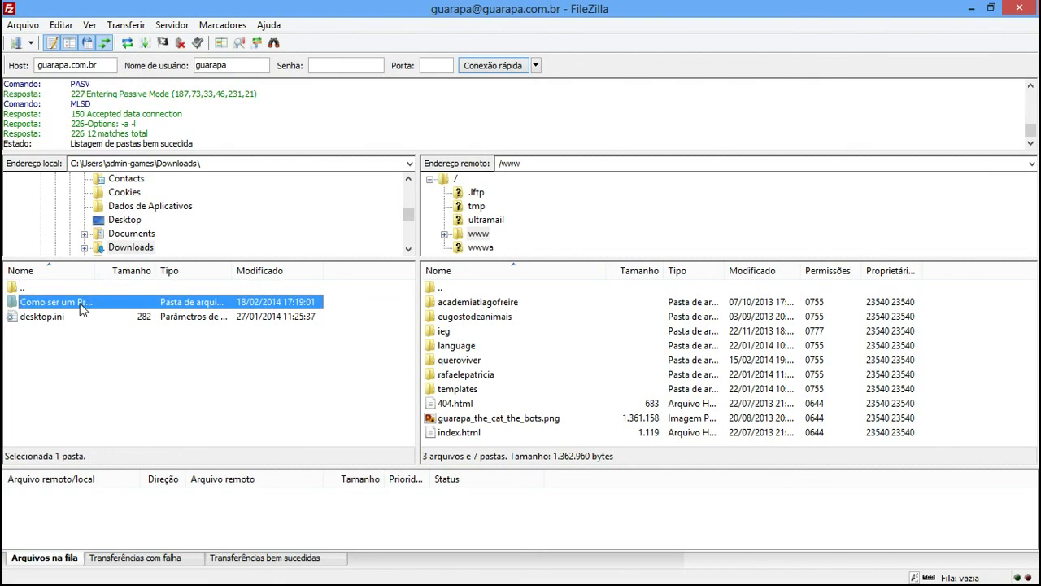
{"action": "left_click_drag", "start_coordinate": [95, 271], "coordinate": [234, 271]}
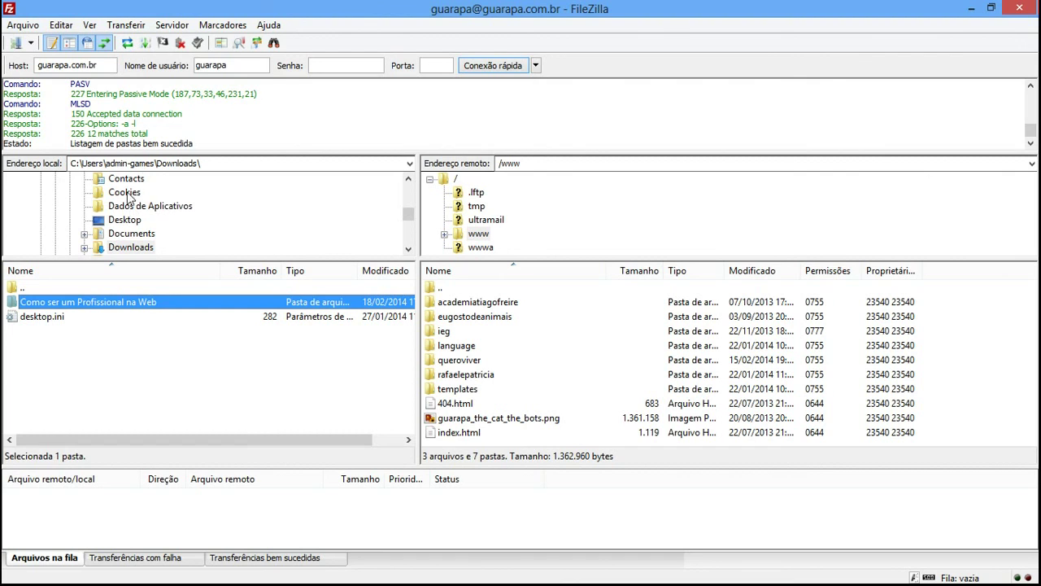
{"action": "double_click", "coordinate": [102, 303]}
{"action": "scroll", "coordinate": [406, 329], "scroll_direction": "down", "scroll_amount": 1}
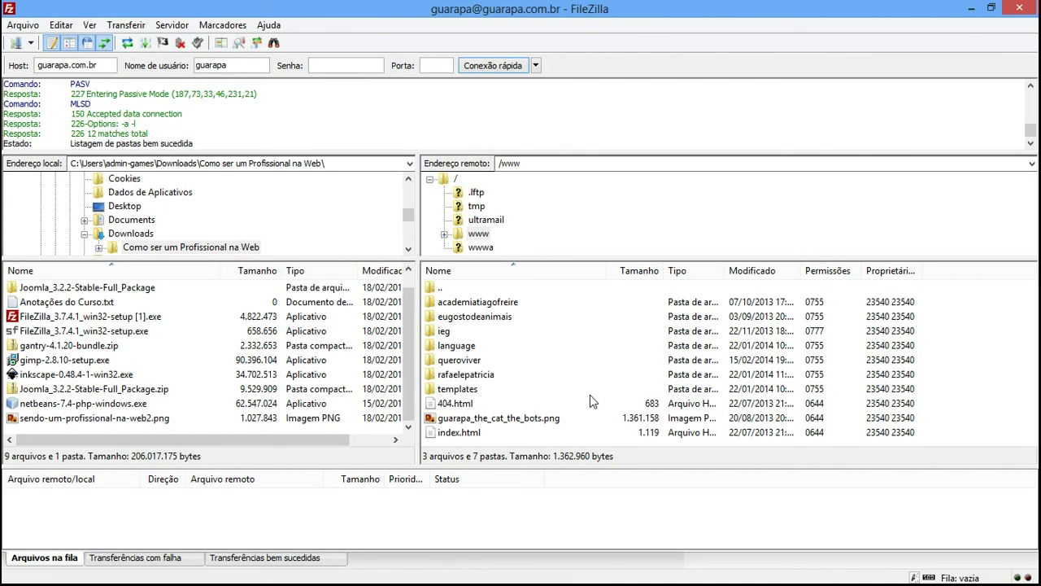
{"action": "left_click", "coordinate": [486, 340]}
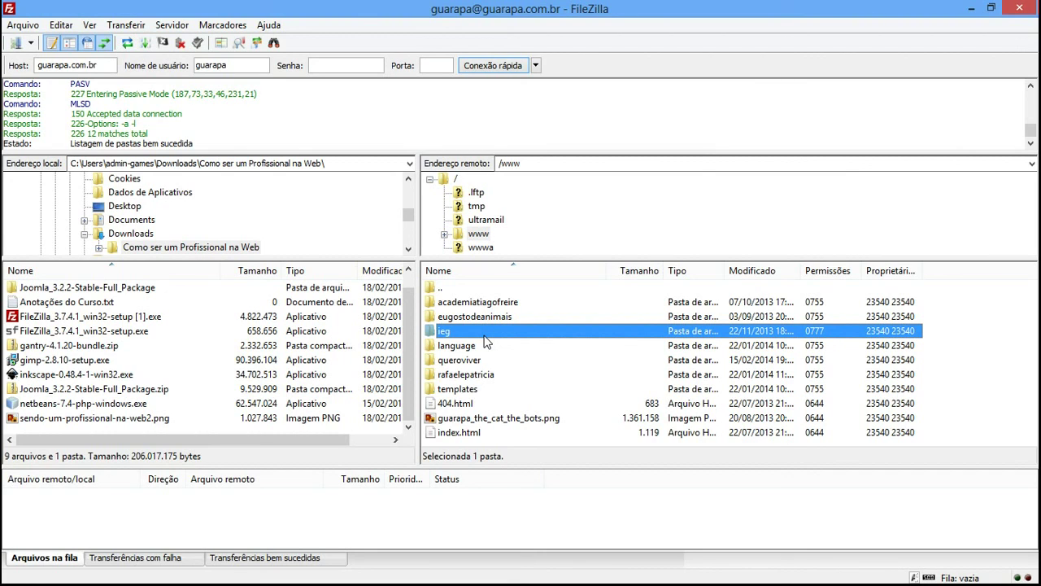
{"action": "left_click", "coordinate": [957, 381]}
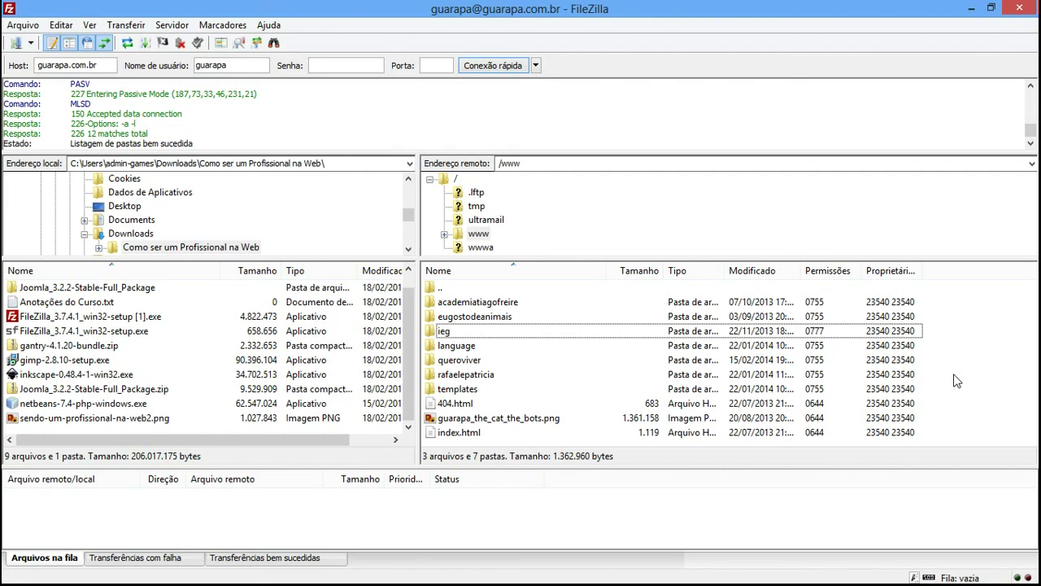
{"action": "right_click", "coordinate": [955, 375]}
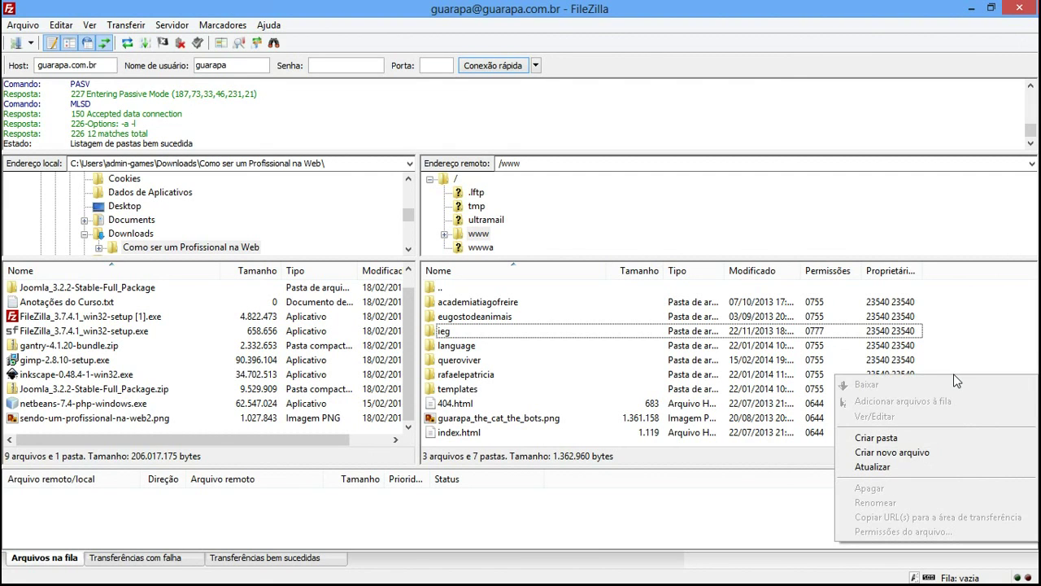
{"action": "left_click", "coordinate": [914, 440]}
{"action": "type", "text": "ieg2"}
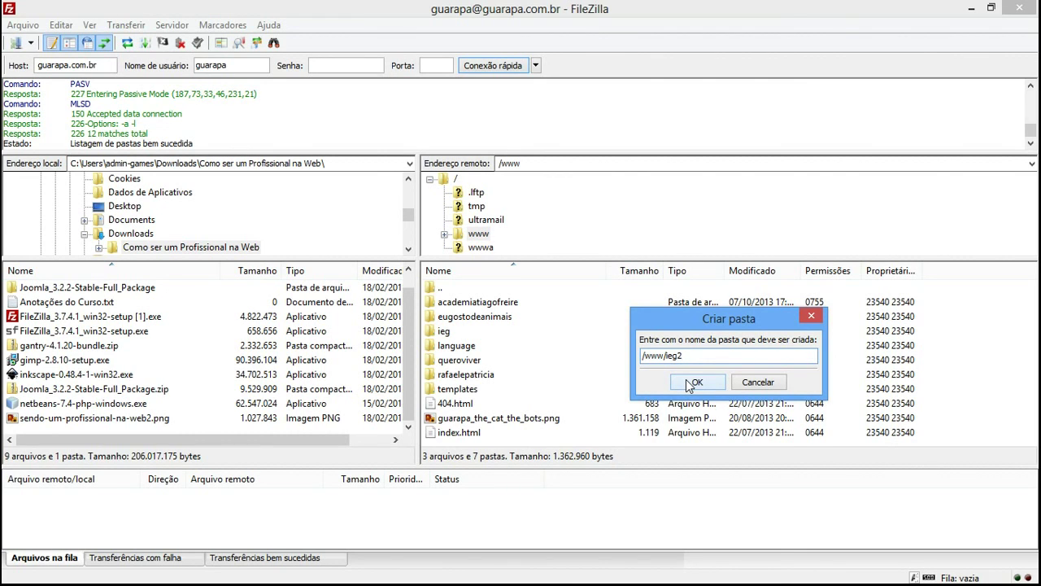
{"action": "left_click", "coordinate": [694, 382]}
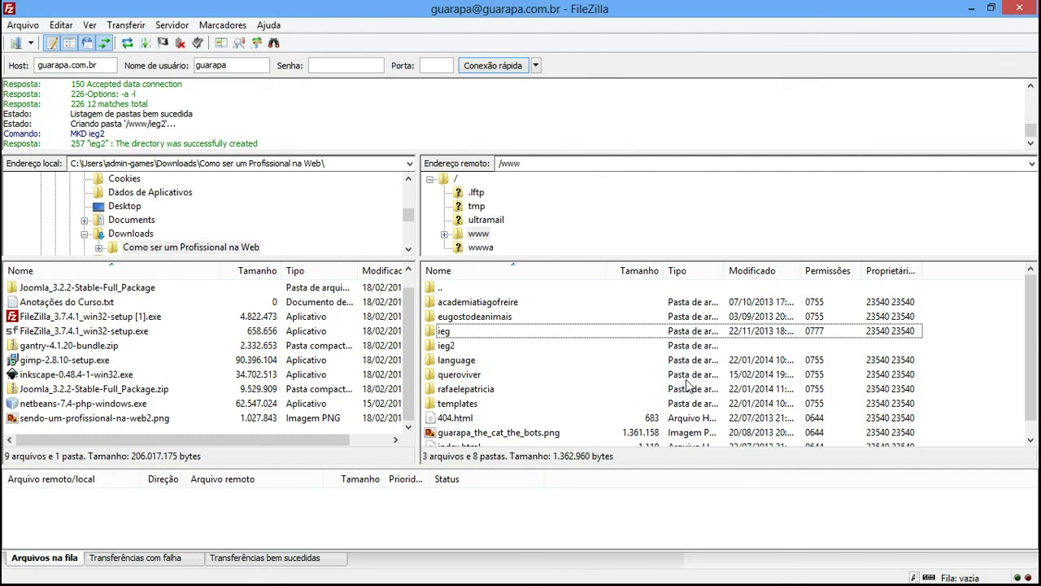
- Check the ieg2 folder next to the ieg folder in the remote file list
{"action": "left_click", "coordinate": [479, 348]}
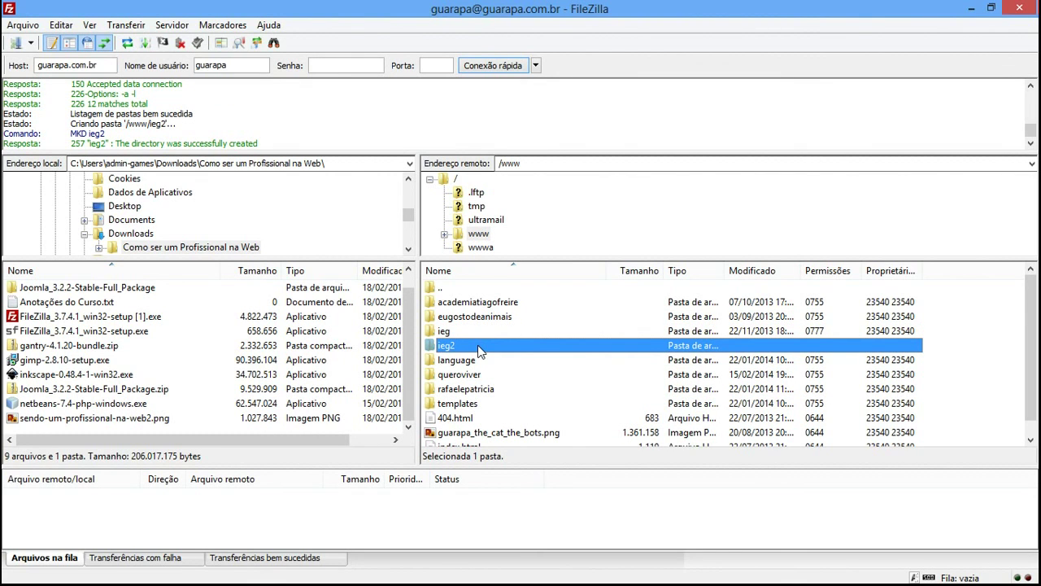
{"action": "scroll", "coordinate": [1030, 309], "scroll_direction": "down", "scroll_amount": 1}
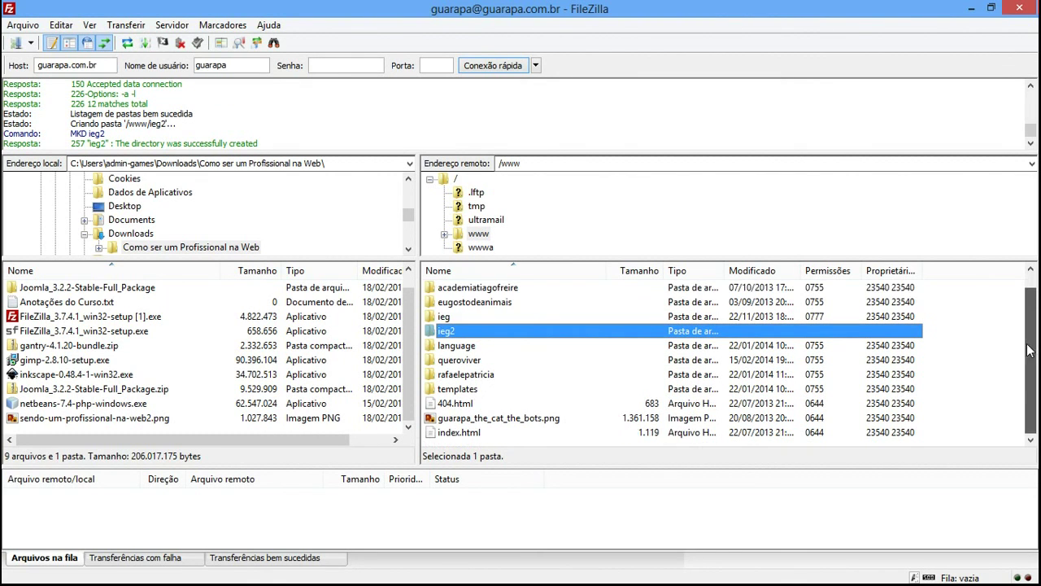
{"action": "left_click", "coordinate": [954, 416]}
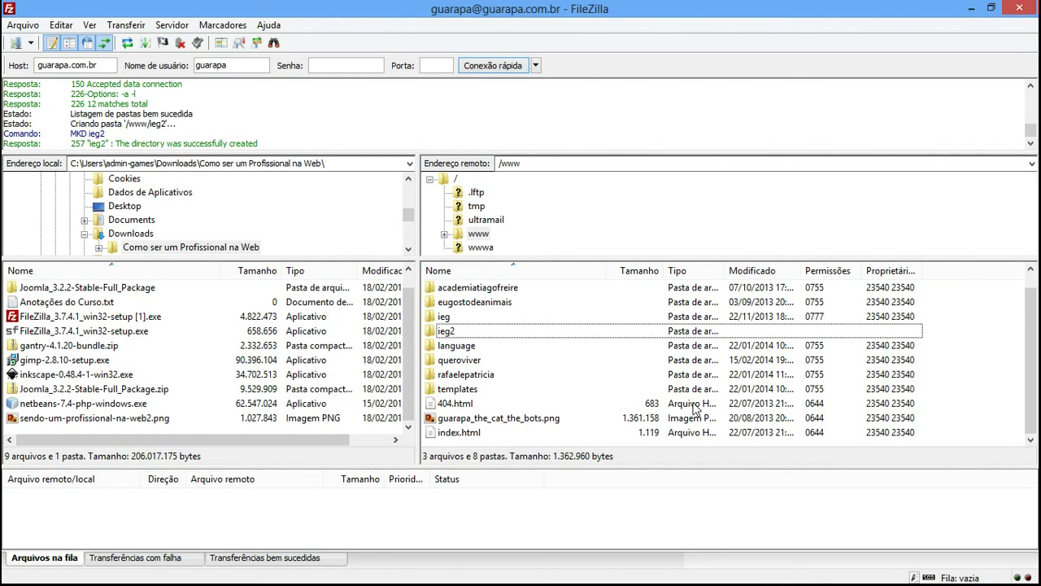
{"action": "left_click", "coordinate": [465, 332]}
{"action": "left_click", "coordinate": [467, 317]}
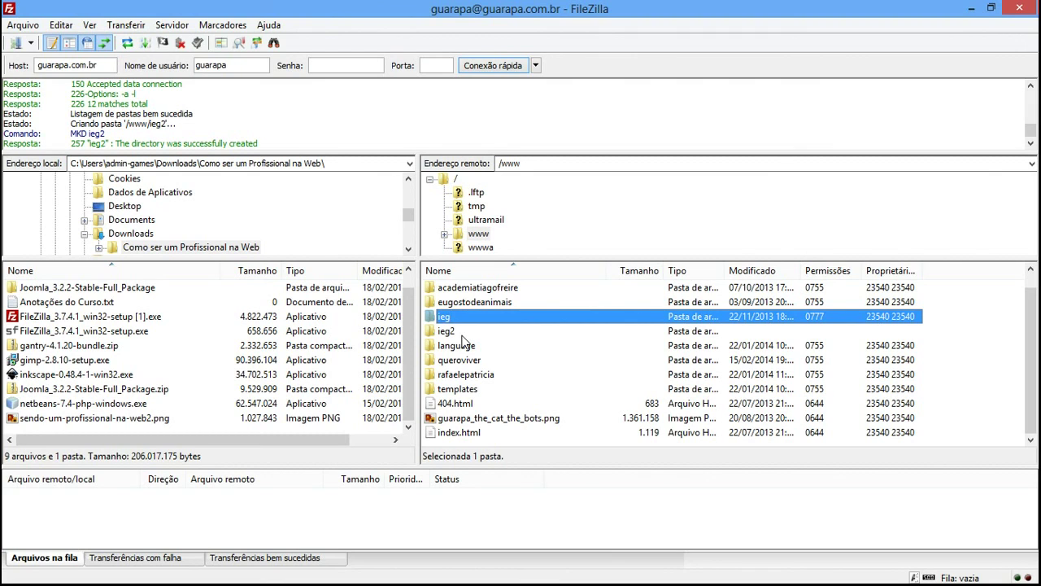
{"action": "left_click", "coordinate": [941, 348]}
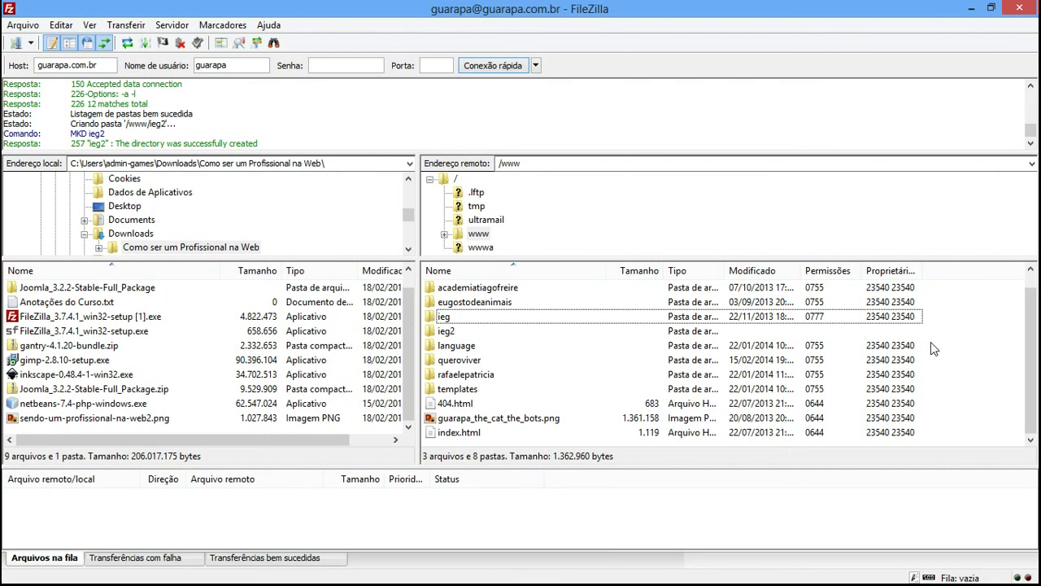
- Examine the extracted Joomla_3.2.2-Stable-Full_Package folder's contents in File Explorer and return to FileZilla
{"action": "scroll", "coordinate": [407, 325], "scroll_direction": "up", "scroll_amount": 1}
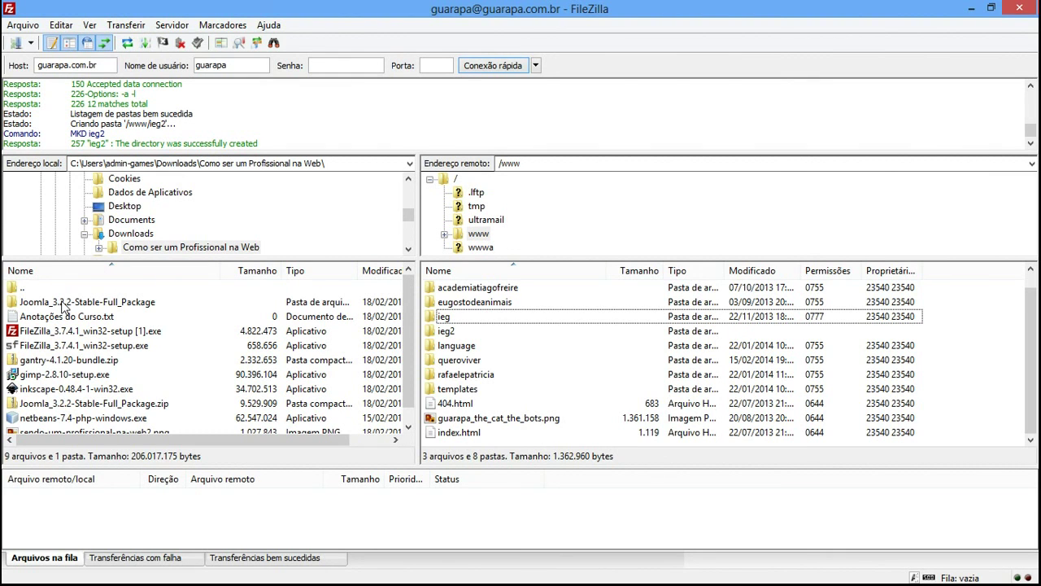
{"action": "left_click", "coordinate": [131, 570]}
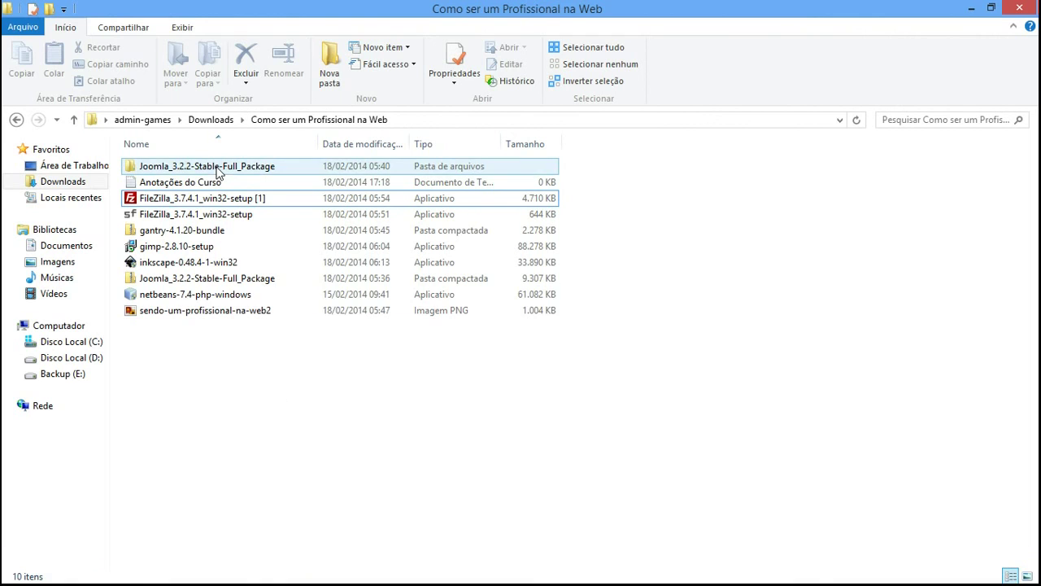
{"action": "left_click", "coordinate": [217, 167]}
{"action": "left_click", "coordinate": [202, 278]}
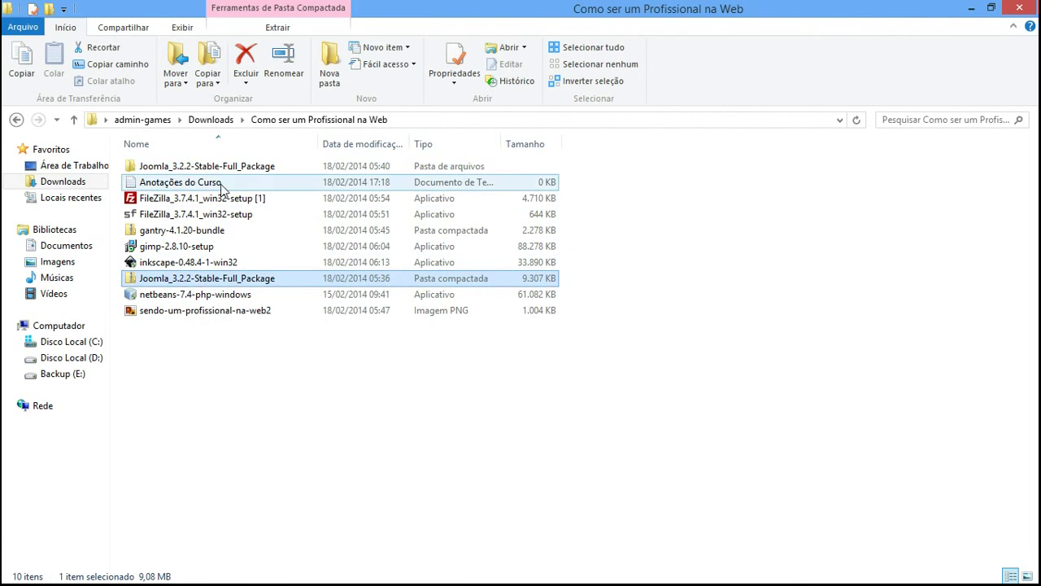
{"action": "double_click", "coordinate": [197, 167]}
{"action": "left_click_drag", "start_coordinate": [632, 551], "coordinate": [151, 140]}
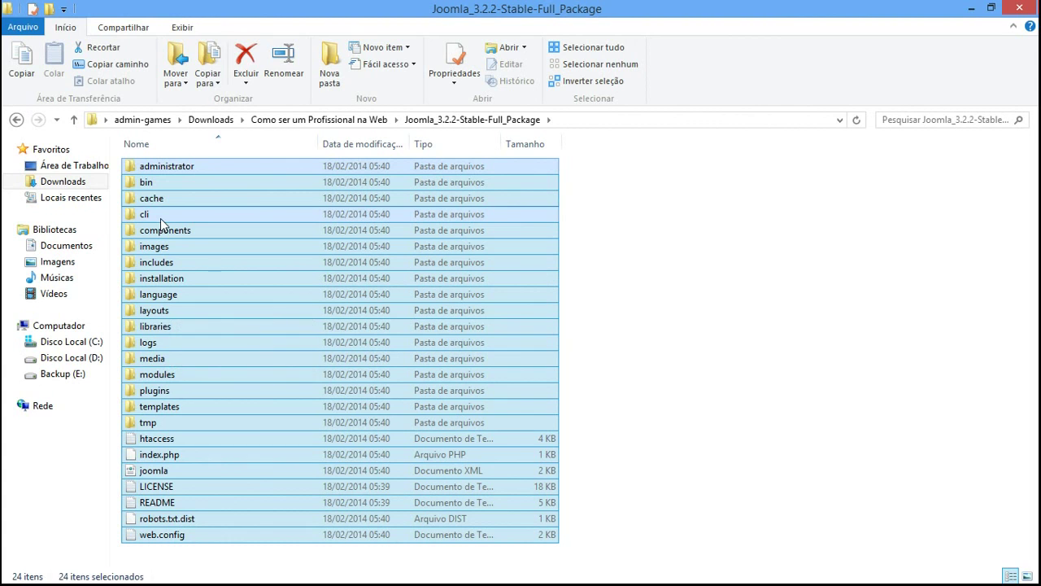
{"action": "mouse_move", "coordinate": [235, 578]}
{"action": "left_click", "coordinate": [319, 572]}
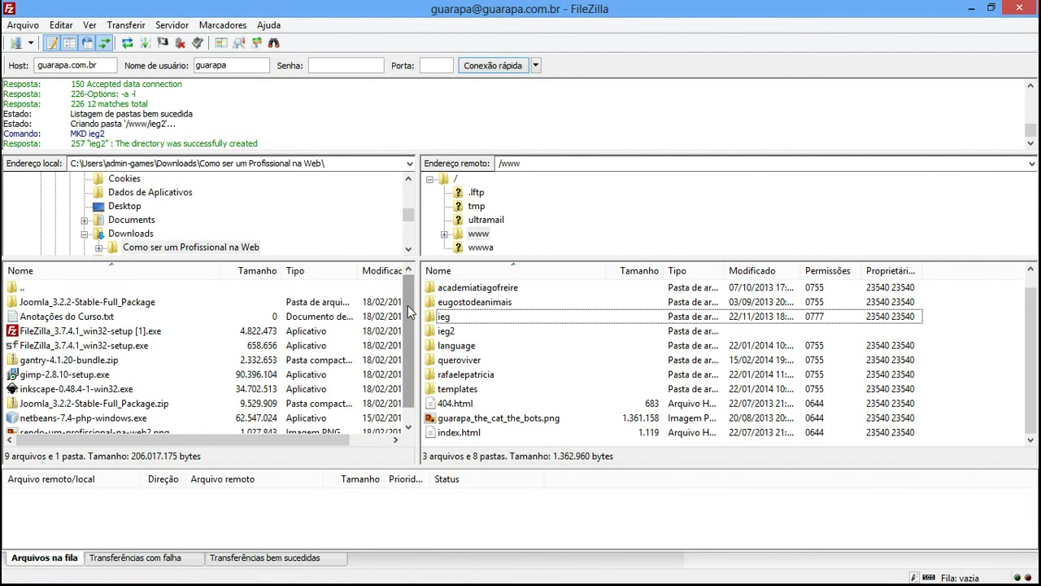
- Open the local Joomla_3.2.2-Stable-Full_Package folder and select all its files and folders
{"action": "double_click", "coordinate": [77, 302]}
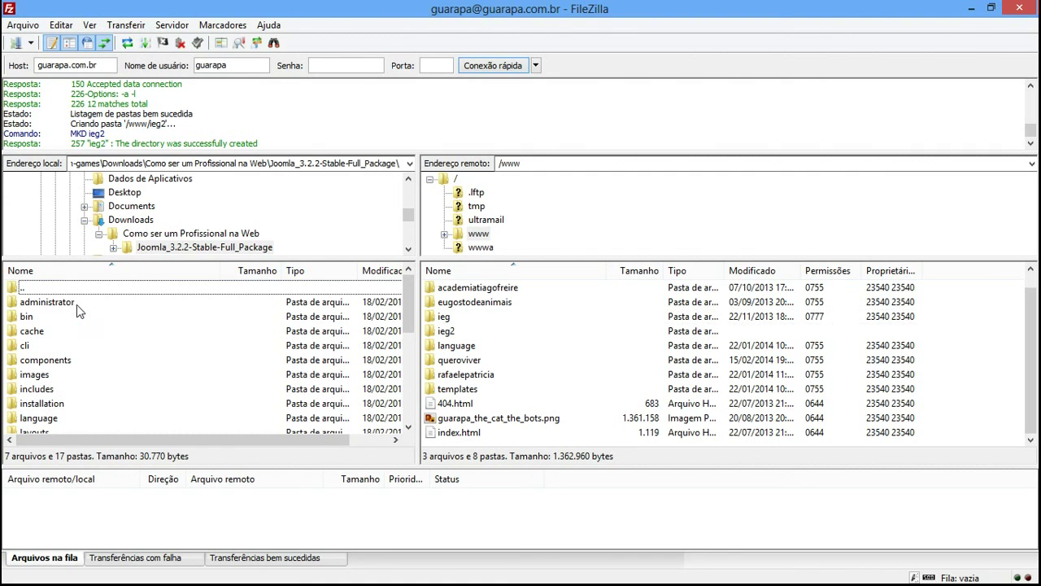
{"action": "left_click", "coordinate": [100, 332]}
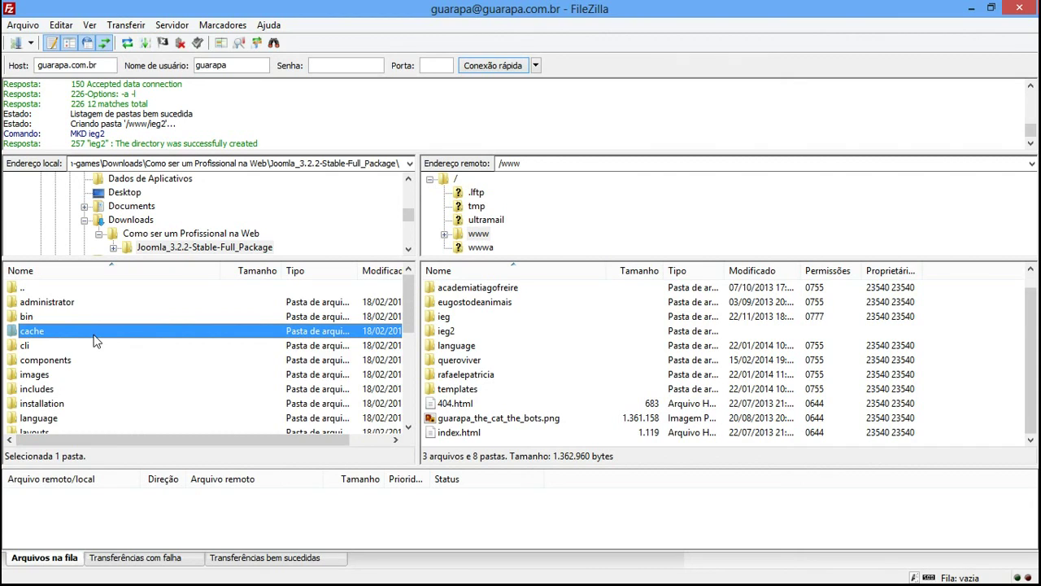
{"action": "key", "text": "ctrl+a"}
{"action": "mouse_move", "coordinate": [408, 309]}
{"action": "left_mouse_down"}
{"action": "mouse_move", "coordinate": [407, 415]}
{"action": "mouse_move", "coordinate": [405, 291]}
{"action": "left_mouse_up"}
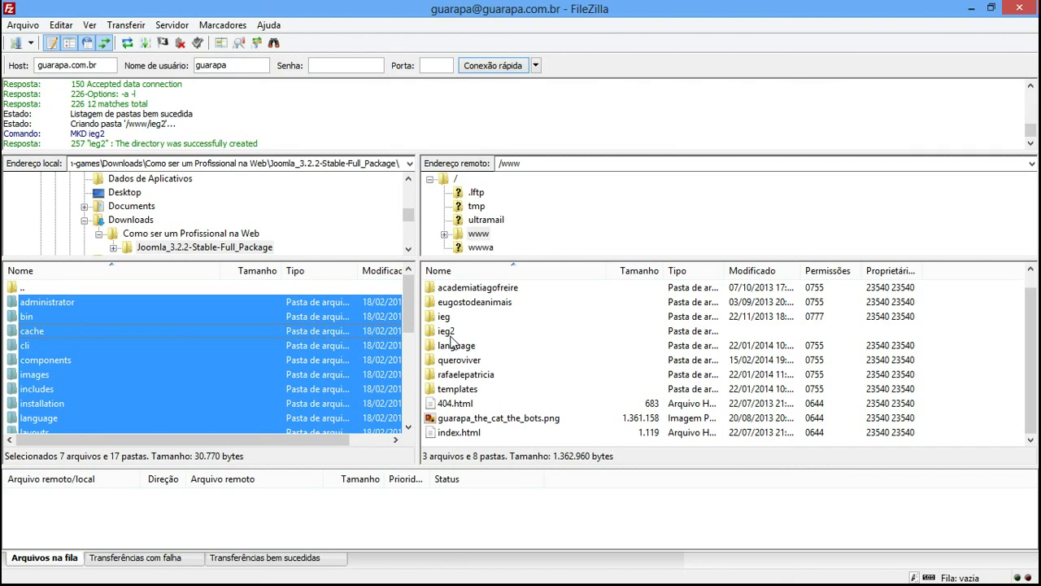
- Open the remote ieg2 folder and upload every file and folder of the local Joomla package into it
{"action": "double_click", "coordinate": [455, 333]}
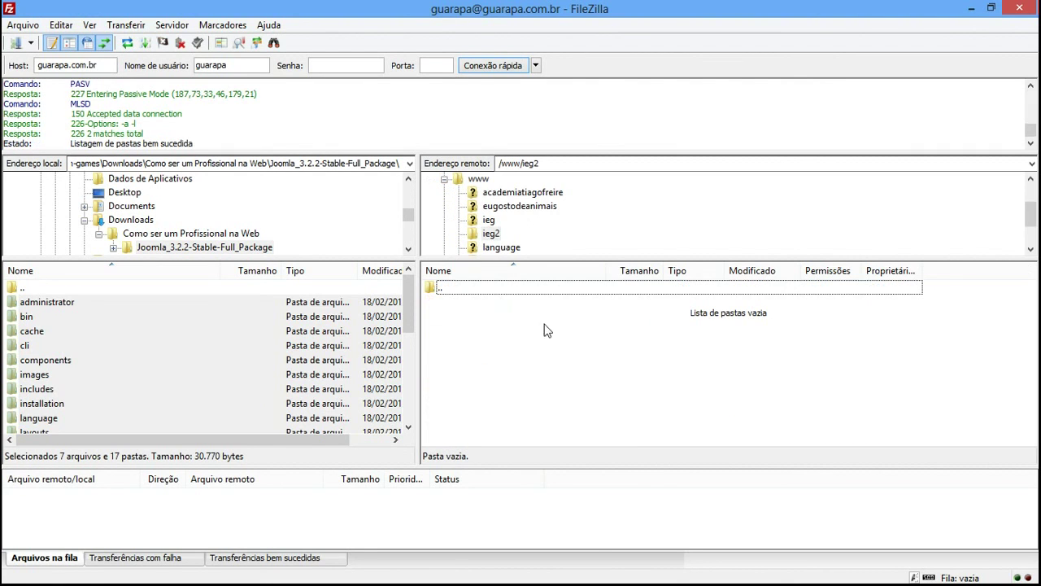
{"action": "left_click", "coordinate": [325, 330]}
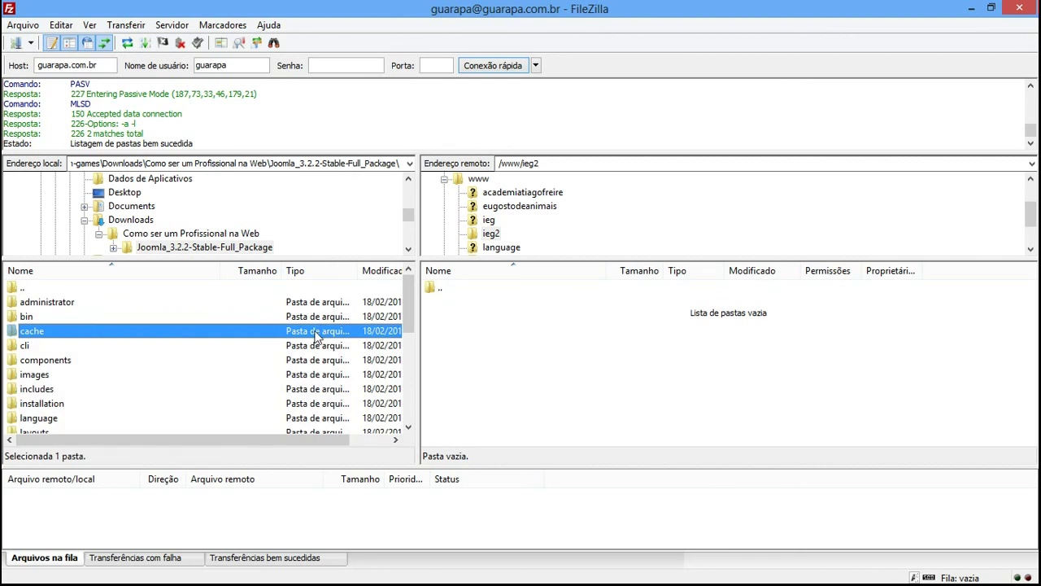
{"action": "key", "text": "ctrl+a"}
{"action": "right_click", "coordinate": [190, 323]}
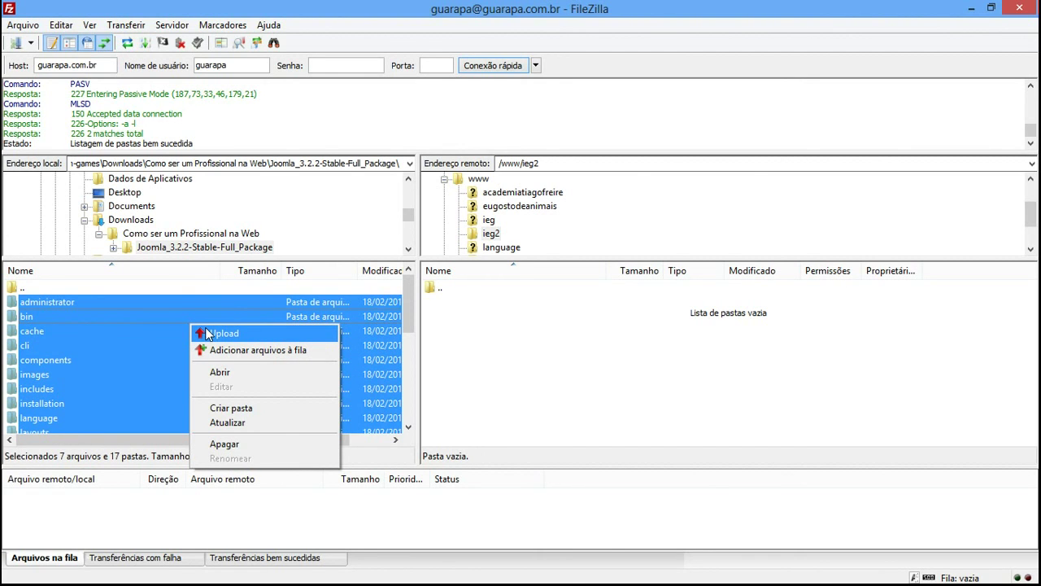
{"action": "left_click", "coordinate": [206, 334]}
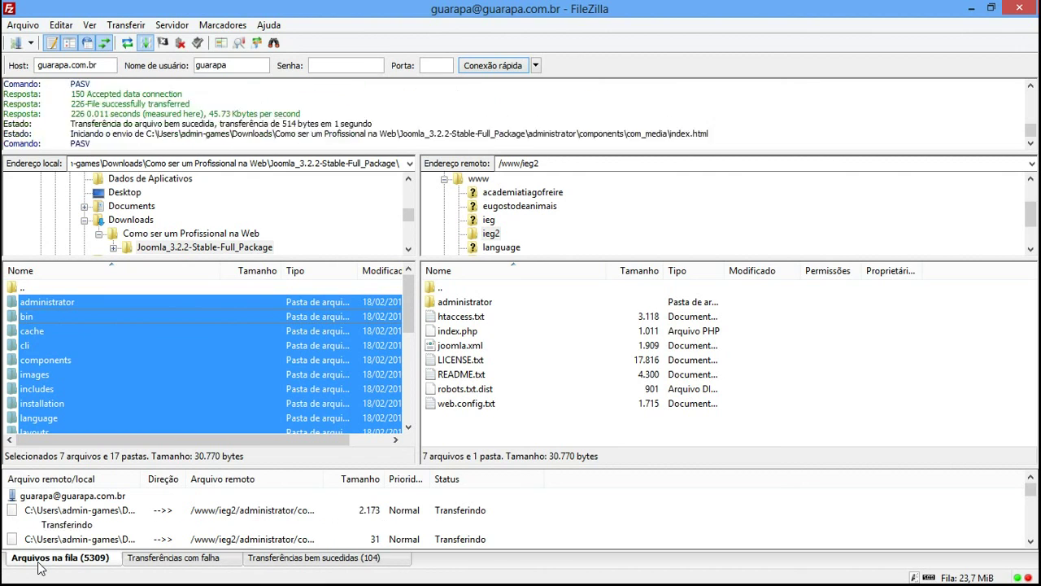
- Review the failed transfers and look through the list of successful transfers to its end
{"action": "left_click", "coordinate": [193, 558]}
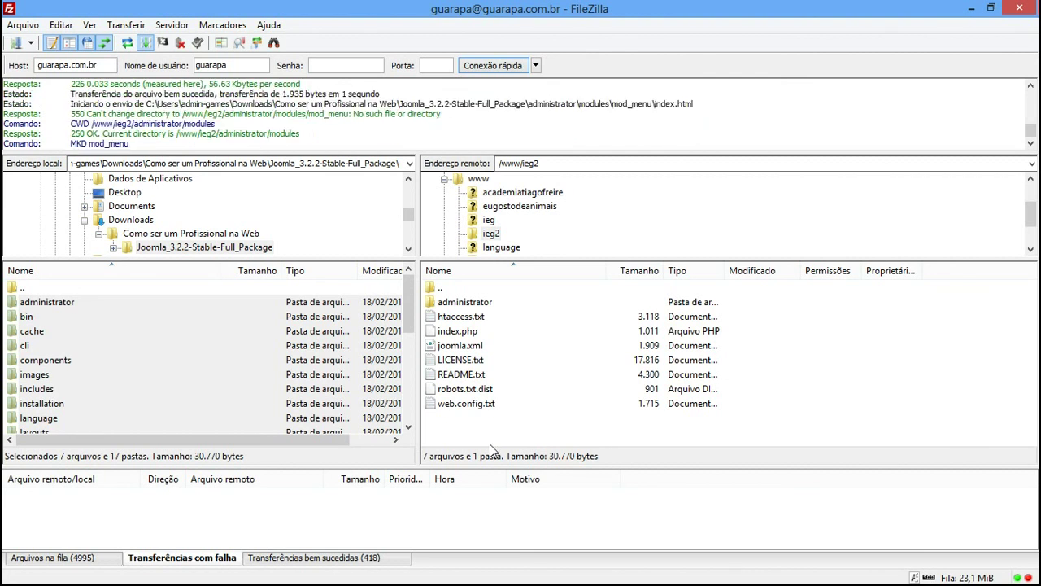
{"action": "left_click", "coordinate": [315, 558]}
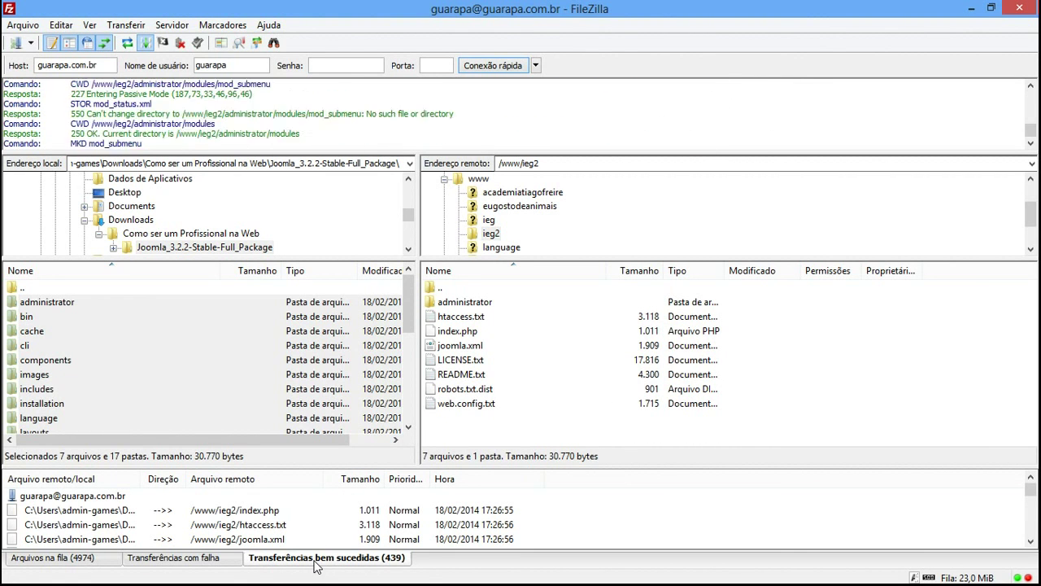
{"action": "left_click_drag", "start_coordinate": [1030, 490], "coordinate": [1032, 541]}
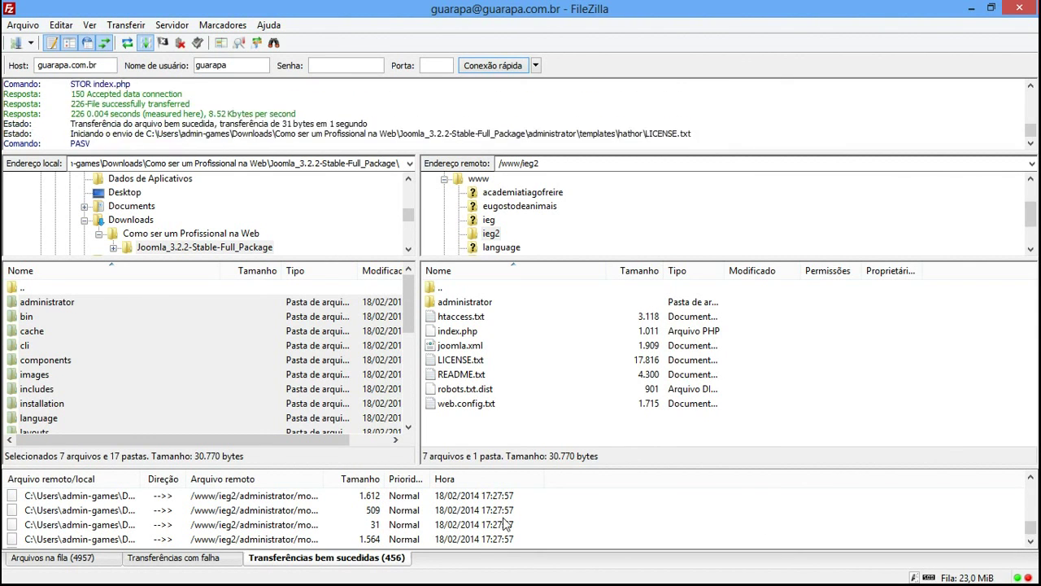